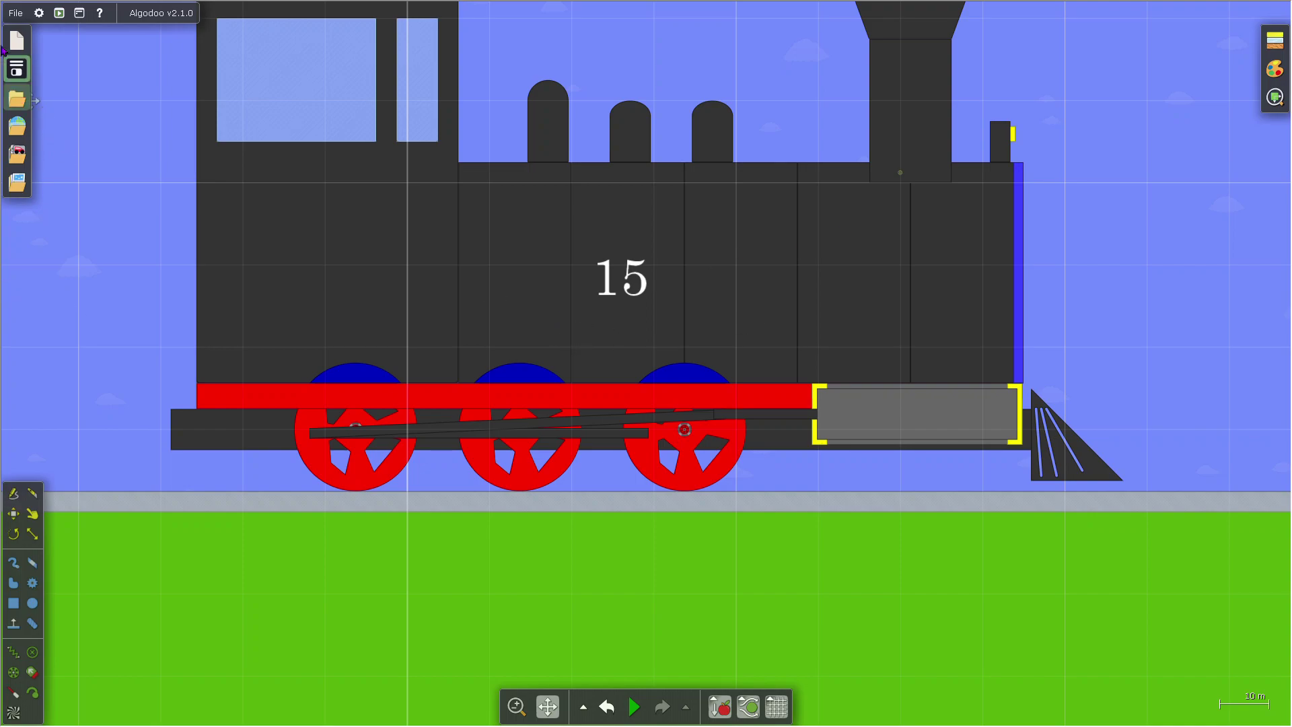
Step: Open the saved INTRO scene and run its simulation
{"action": "left_click", "coordinate": [19, 105]}
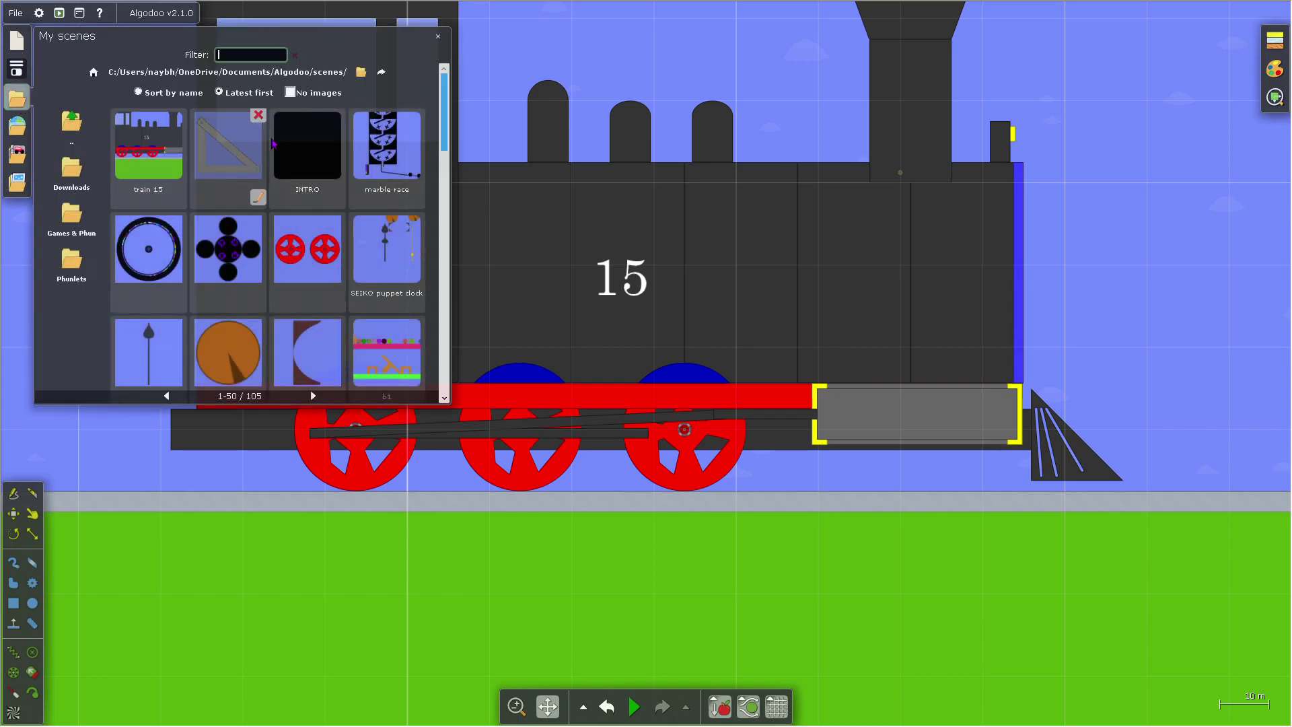
{"action": "left_click", "coordinate": [306, 146]}
{"action": "left_click", "coordinate": [634, 706]}
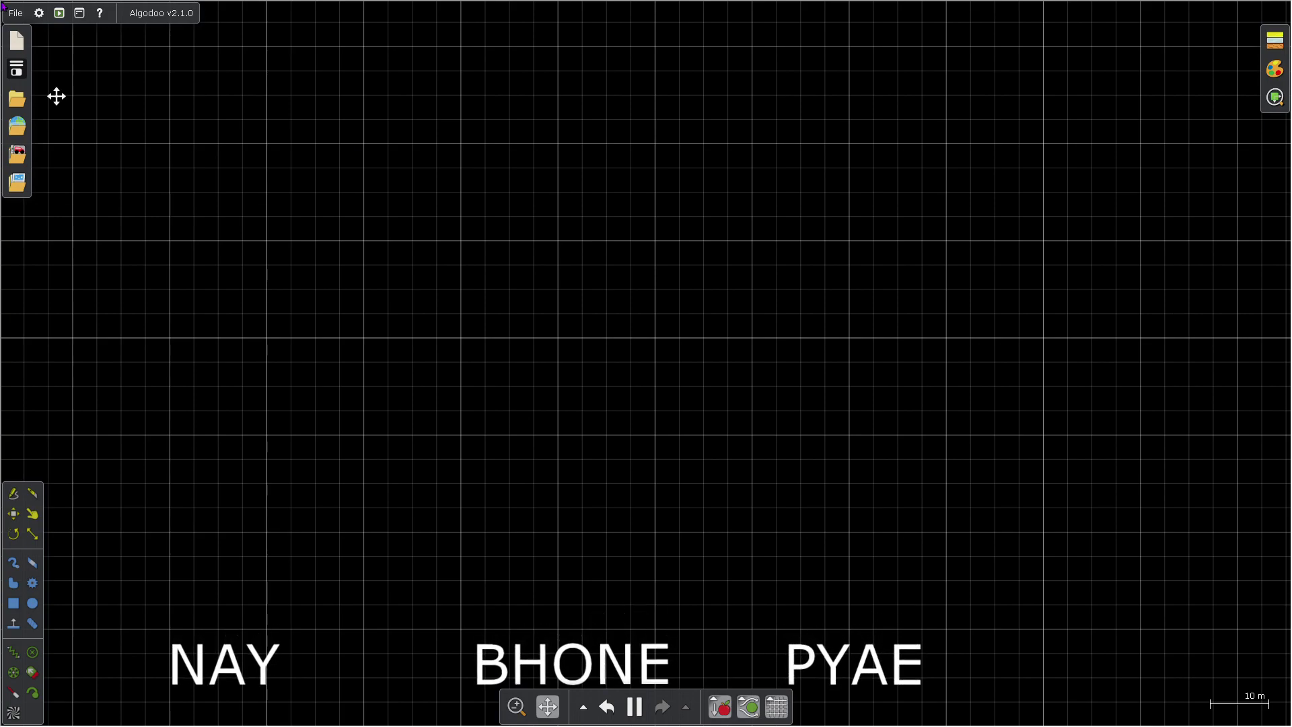
Step: Open the saved train 15 scene
{"action": "left_click", "coordinate": [17, 99]}
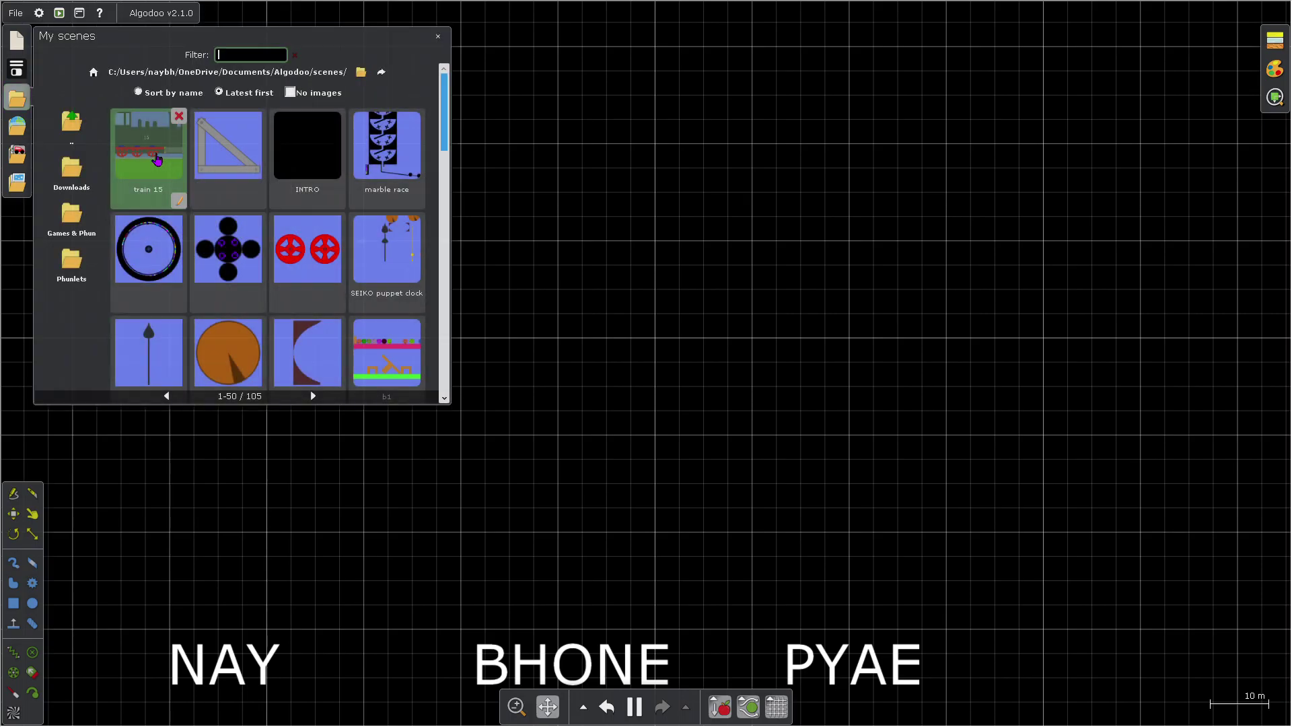
{"action": "left_click", "coordinate": [310, 389]}
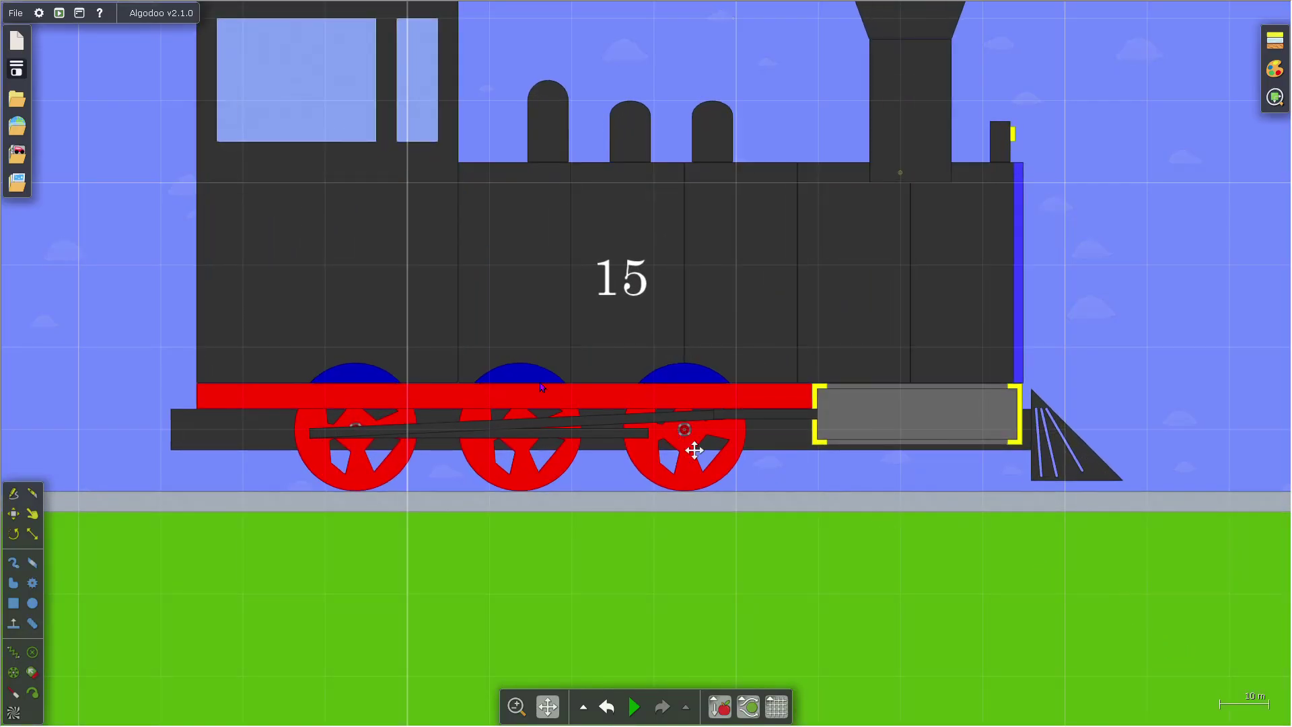
Step: Examine the locomotive's wheels, front cylinder and cowcatcher, and the nearby stretch of track
{"action": "scroll", "coordinate": [490, 385], "scroll_direction": "down", "scroll_amount": 6}
{"action": "scroll", "coordinate": [482, 390], "scroll_direction": "up", "scroll_amount": 5}
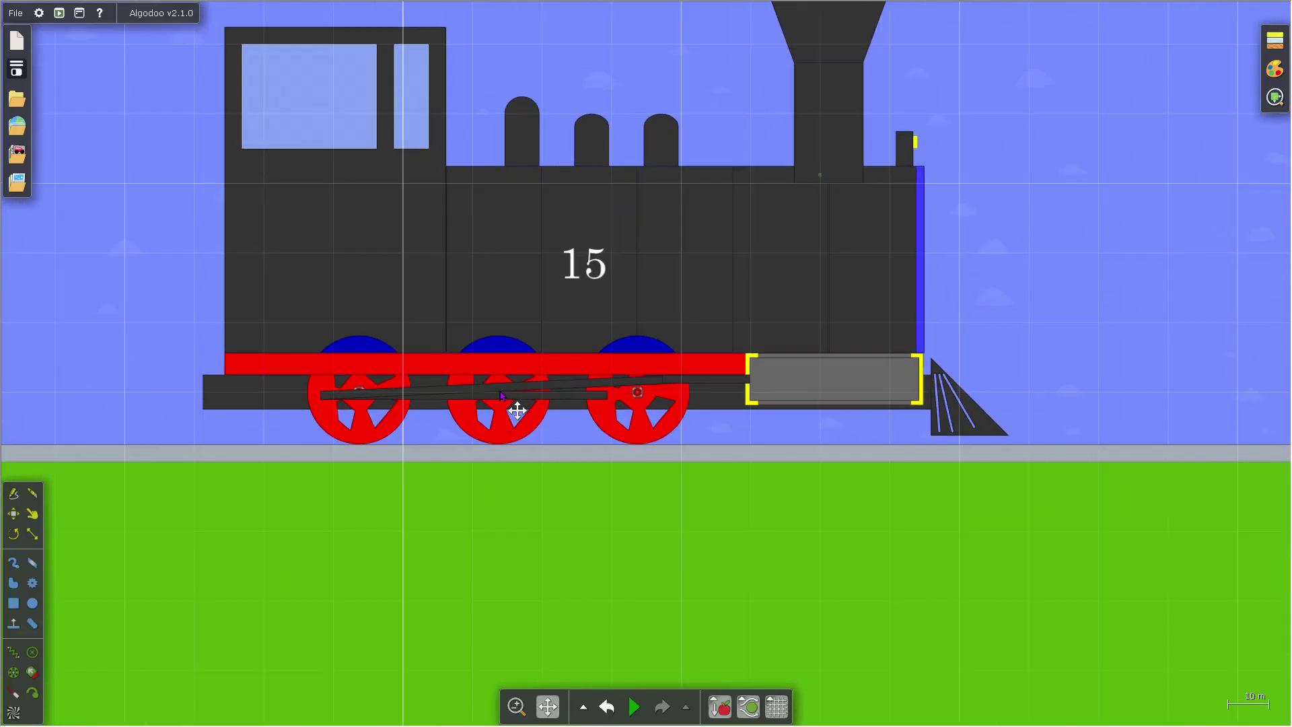
{"action": "scroll", "coordinate": [517, 411], "scroll_direction": "up", "scroll_amount": 5}
{"action": "scroll", "coordinate": [652, 444], "scroll_direction": "down", "scroll_amount": 3}
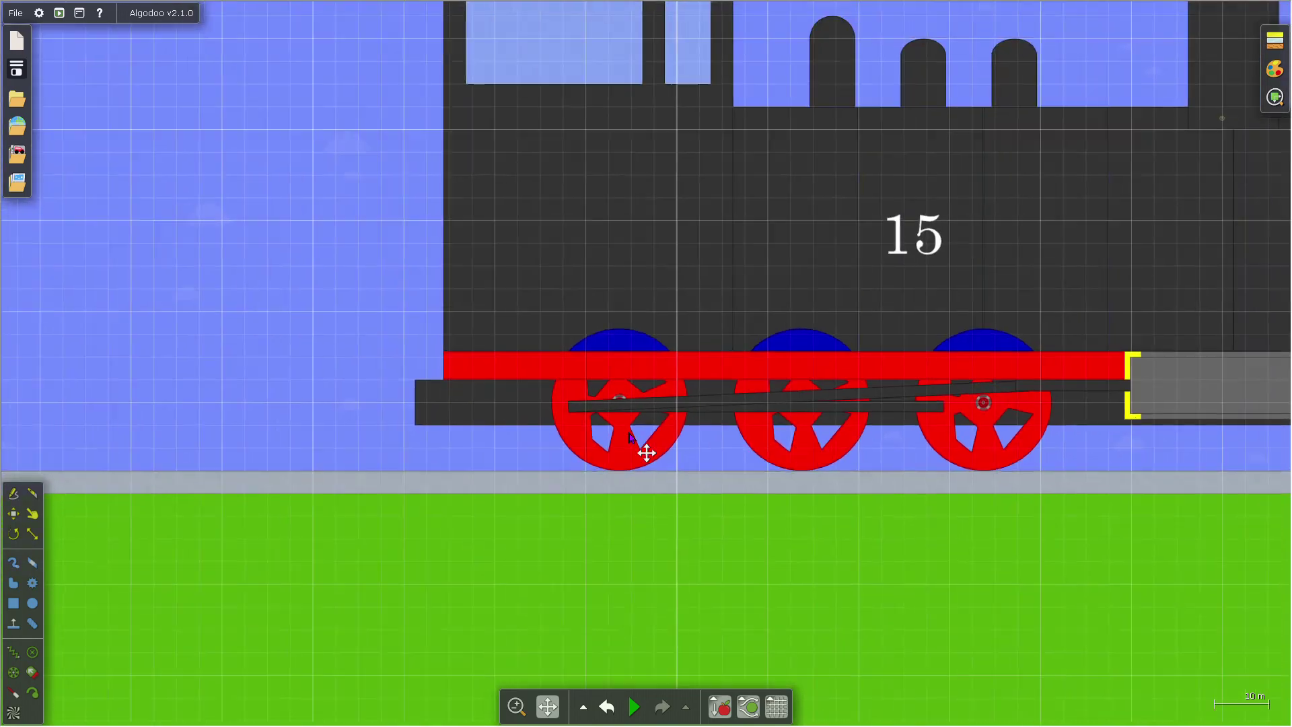
{"action": "scroll", "coordinate": [629, 432], "scroll_direction": "down", "scroll_amount": 6}
{"action": "left_click_drag", "start_coordinate": [1130, 377], "coordinate": [99, 558]}
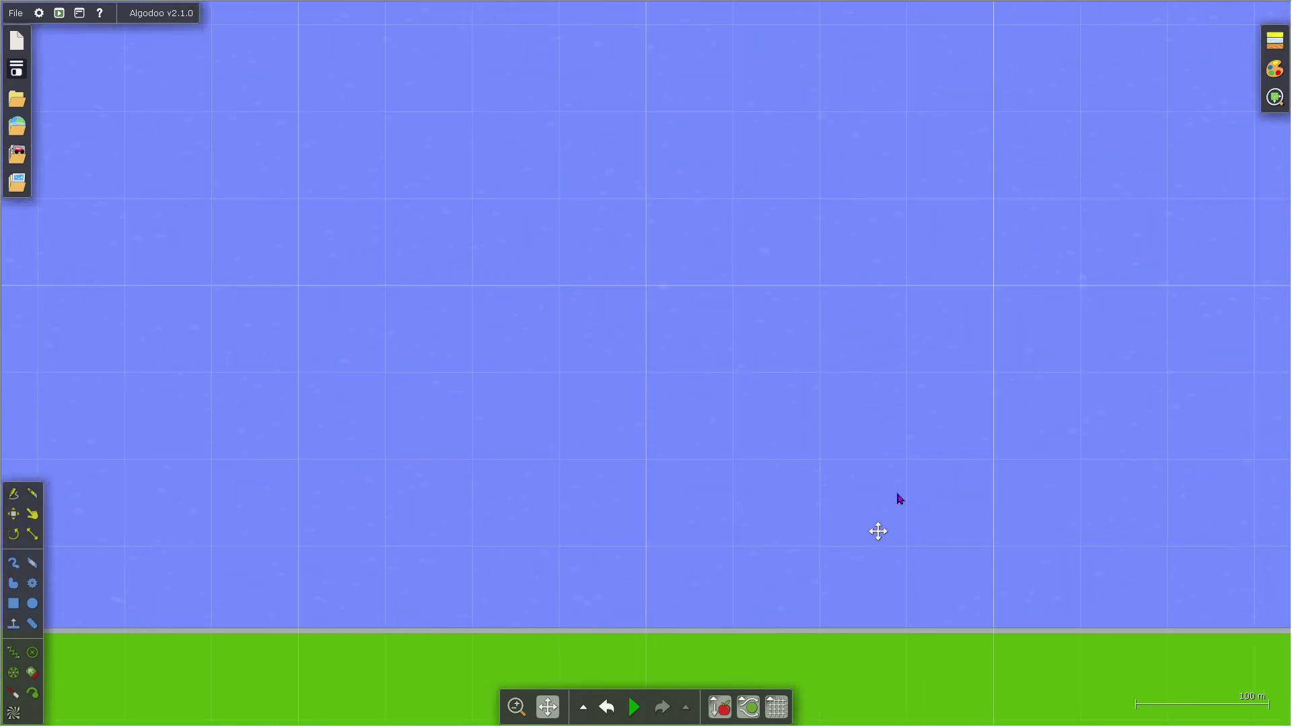
{"action": "left_click_drag", "start_coordinate": [878, 531], "coordinate": [204, 427]}
{"action": "left_click_drag", "start_coordinate": [1035, 424], "coordinate": [3, 343]}
{"action": "left_click_drag", "start_coordinate": [1009, 404], "coordinate": [518, 374]}
{"action": "left_click_drag", "start_coordinate": [626, 371], "coordinate": [222, 290]}
{"action": "left_click_drag", "start_coordinate": [1158, 311], "coordinate": [4, 248]}
{"action": "left_click_drag", "start_coordinate": [1188, 444], "coordinate": [720, 362]}
{"action": "scroll", "coordinate": [960, 268], "scroll_direction": "up", "scroll_amount": 6}
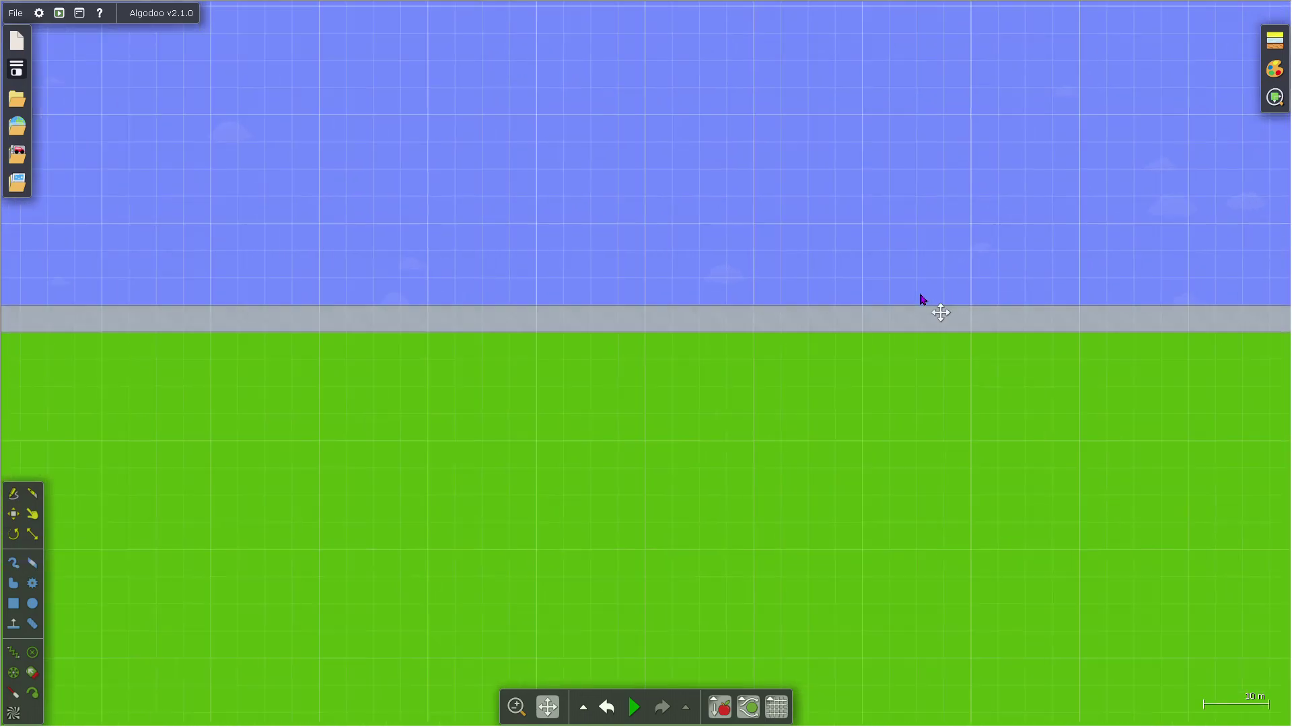
{"action": "scroll", "coordinate": [922, 298], "scroll_direction": "down", "scroll_amount": 6}
{"action": "left_click_drag", "start_coordinate": [776, 291], "coordinate": [1216, 369]}
{"action": "scroll", "coordinate": [327, 363], "scroll_direction": "down", "scroll_amount": 1}
{"action": "left_click_drag", "start_coordinate": [327, 363], "coordinate": [1281, 382]}
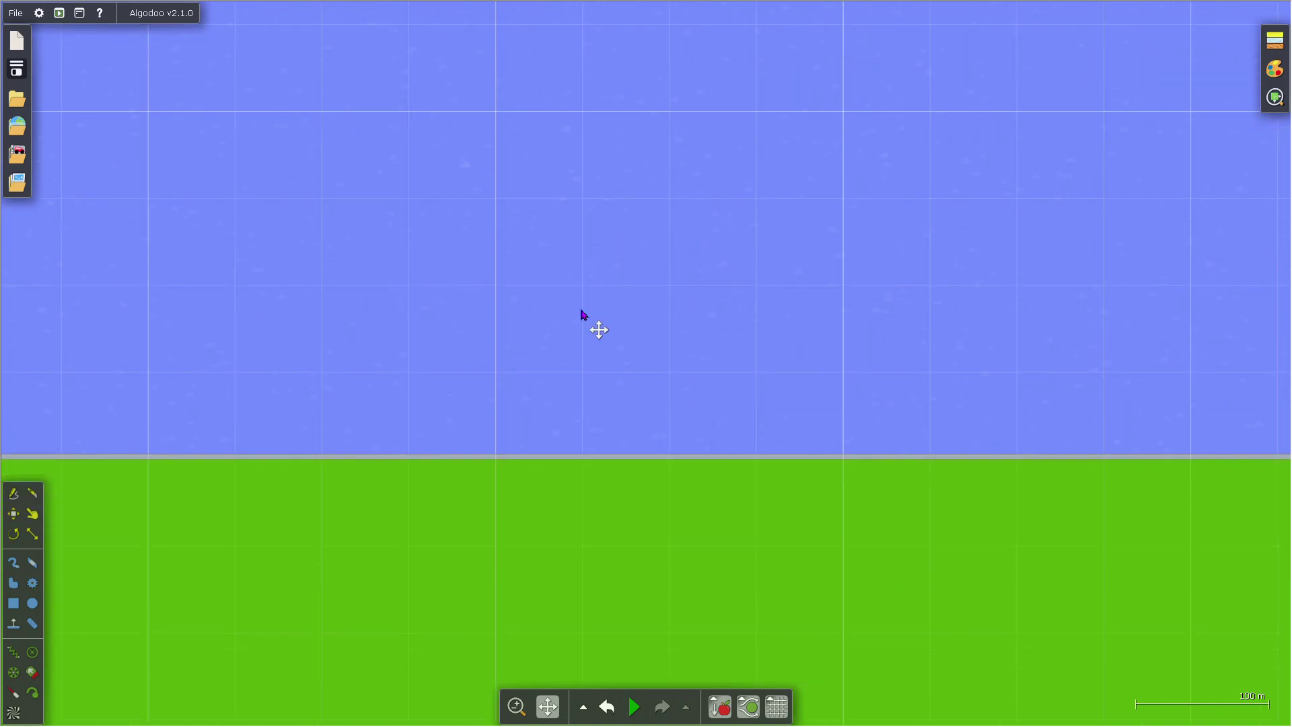
{"action": "scroll", "coordinate": [582, 314], "scroll_direction": "down", "scroll_amount": 1}
{"action": "left_click_drag", "start_coordinate": [253, 370], "coordinate": [1246, 441]}
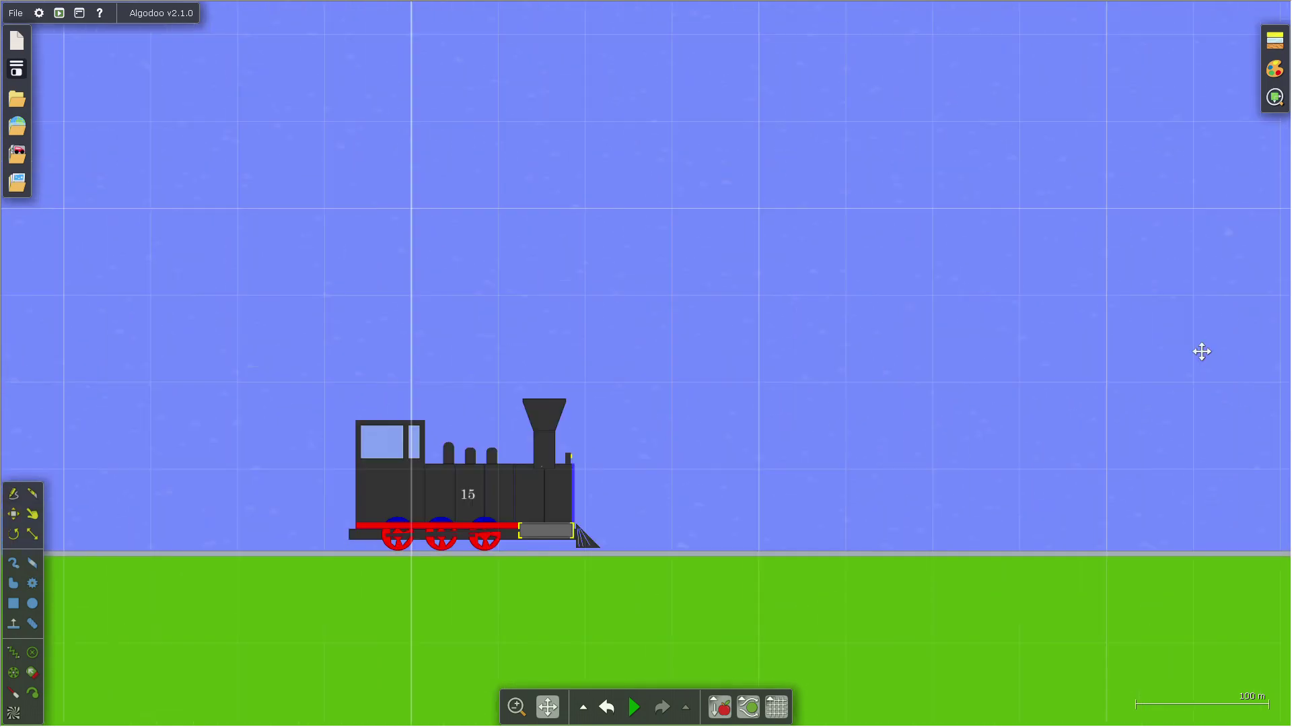
{"action": "scroll", "coordinate": [683, 574], "scroll_direction": "up", "scroll_amount": 6}
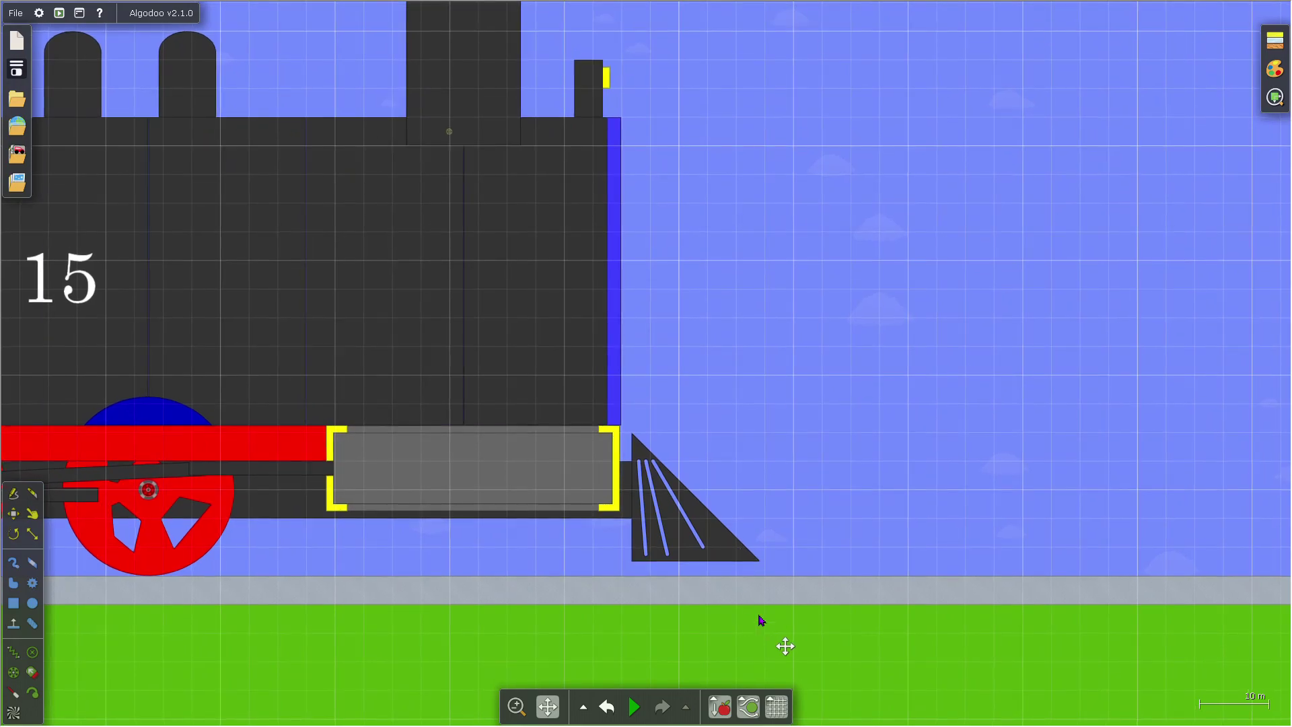
{"action": "scroll", "coordinate": [745, 601], "scroll_direction": "down", "scroll_amount": 2}
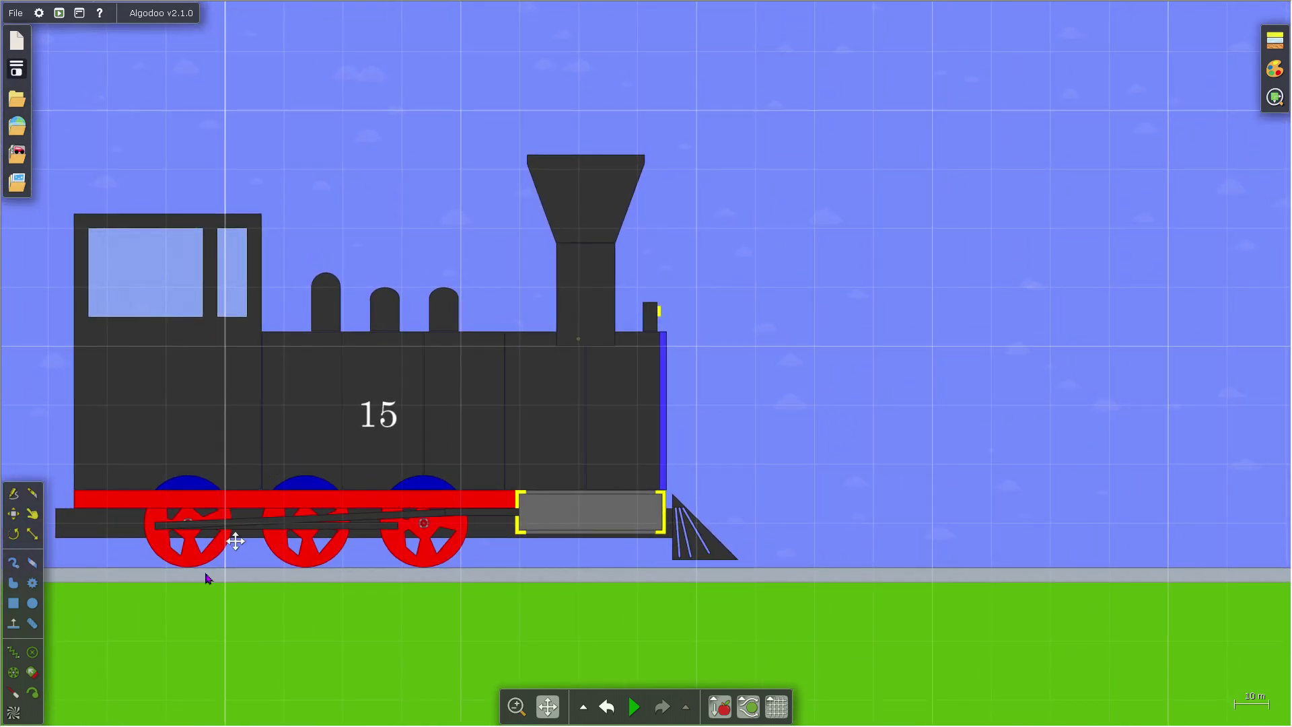
{"action": "scroll", "coordinate": [679, 565], "scroll_direction": "up", "scroll_amount": 4}
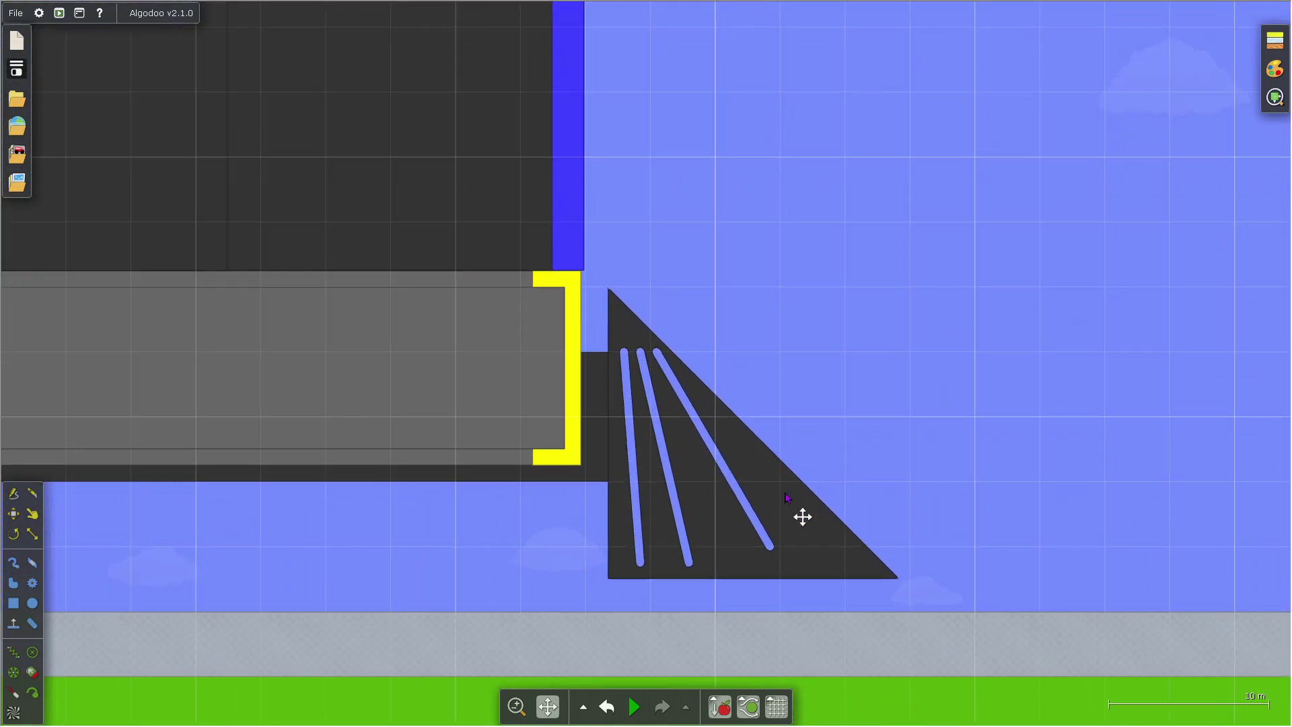
{"action": "left_click", "coordinate": [15, 604]}
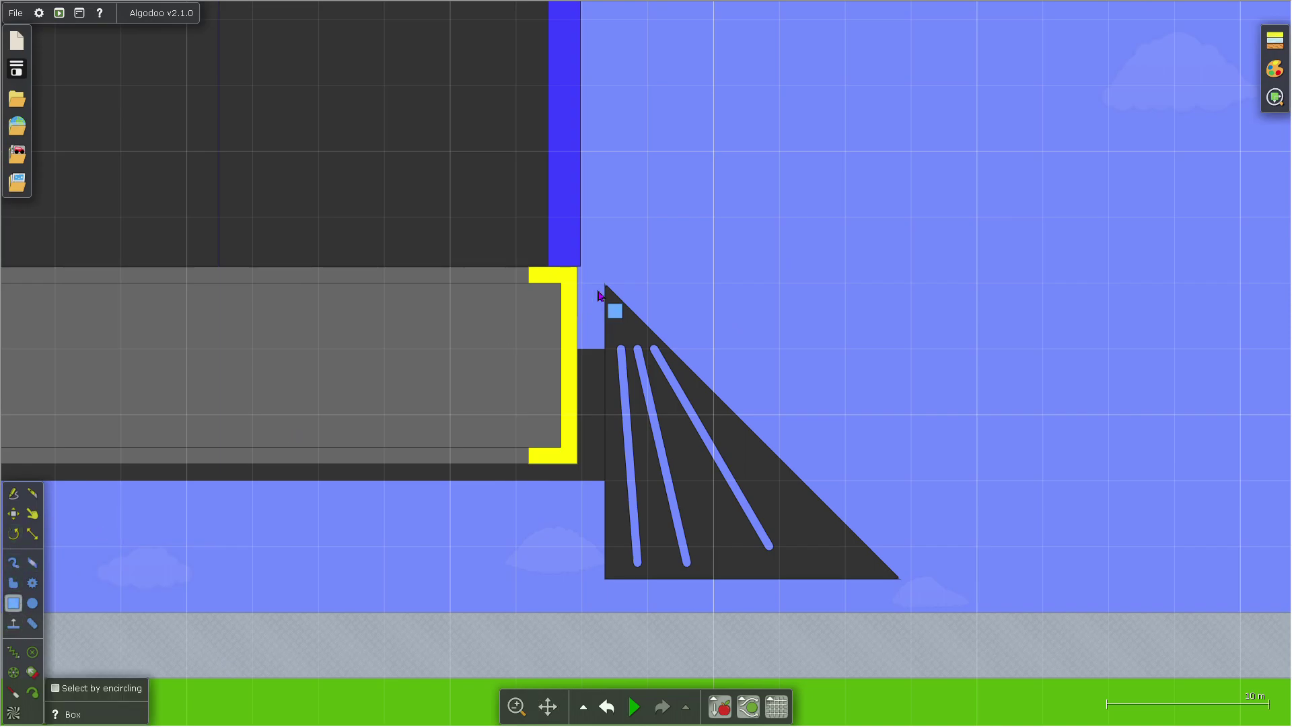
{"action": "left_click_drag", "start_coordinate": [600, 295], "coordinate": [375, 114]}
{"action": "scroll", "coordinate": [917, 572], "scroll_direction": "up", "scroll_amount": 1}
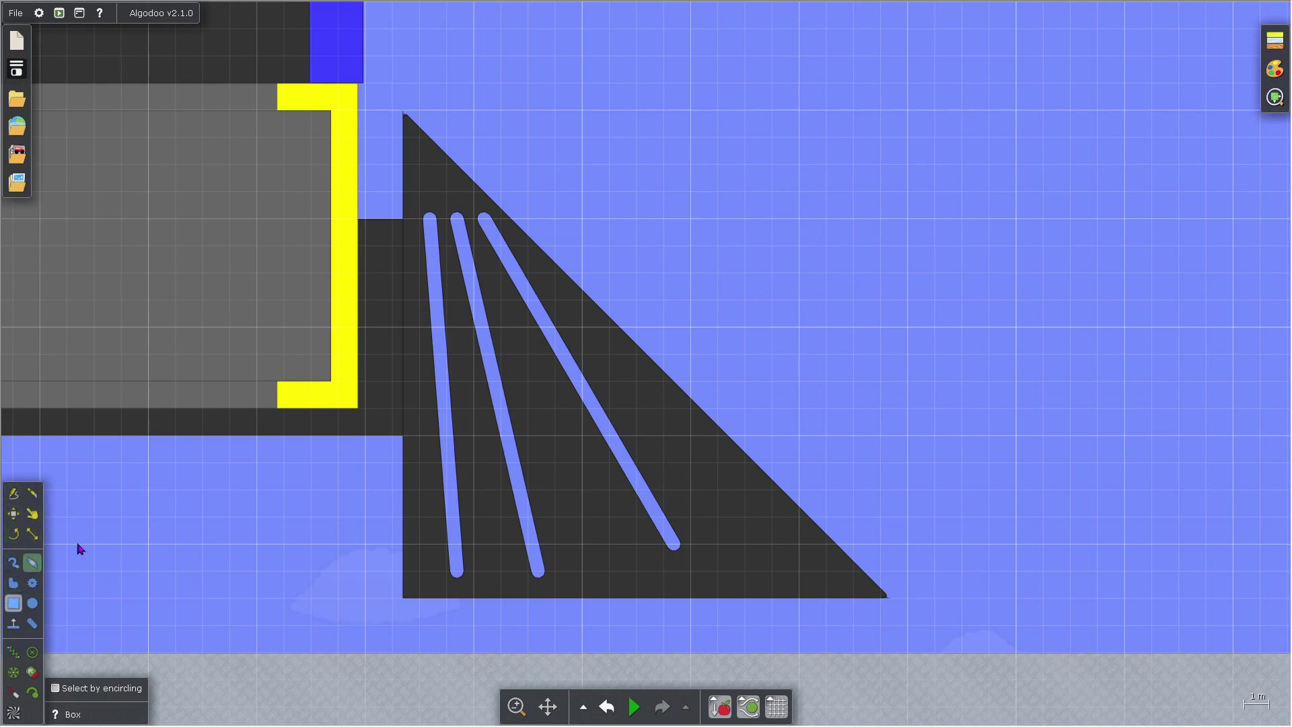
{"action": "scroll", "coordinate": [538, 439], "scroll_direction": "down", "scroll_amount": 6}
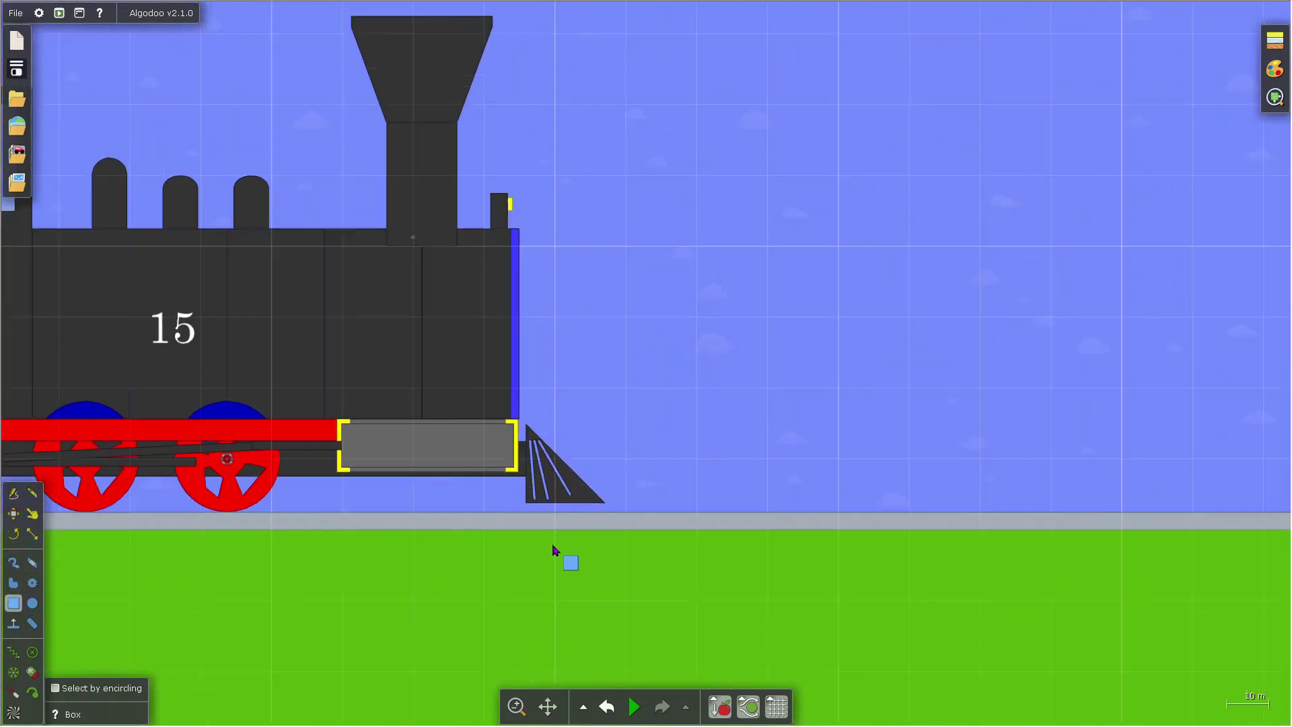
Step: Examine the track ahead of the locomotive, including the supported ramp and the elevated section, and return to the train
{"action": "left_click_drag", "start_coordinate": [1034, 349], "coordinate": [162, 384]}
{"action": "scroll", "coordinate": [854, 444], "scroll_direction": "down", "scroll_amount": 4}
{"action": "left_click_drag", "start_coordinate": [1016, 403], "coordinate": [13, 407]}
{"action": "left_click_drag", "start_coordinate": [1014, 380], "coordinate": [5, 304]}
{"action": "left_click_drag", "start_coordinate": [1234, 430], "coordinate": [200, 290]}
{"action": "left_click_drag", "start_coordinate": [84, 386], "coordinate": [2, 390]}
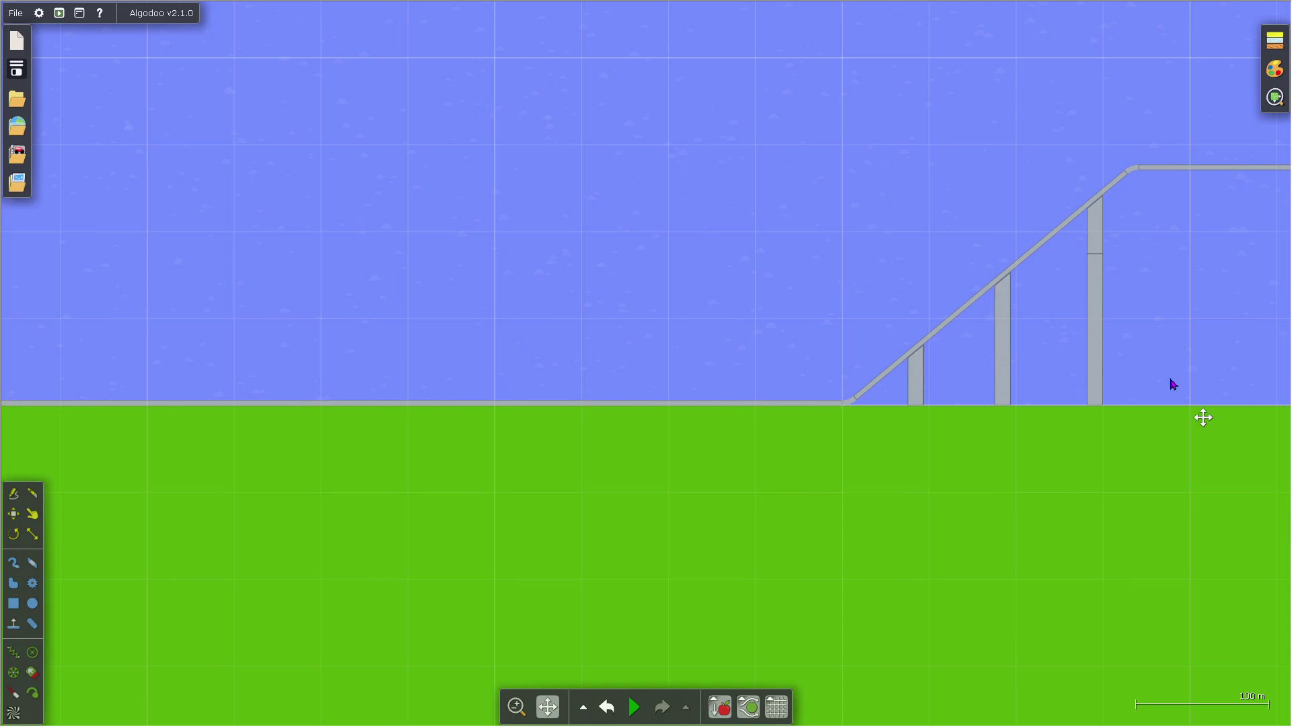
{"action": "scroll", "coordinate": [1090, 249], "scroll_direction": "up", "scroll_amount": 4}
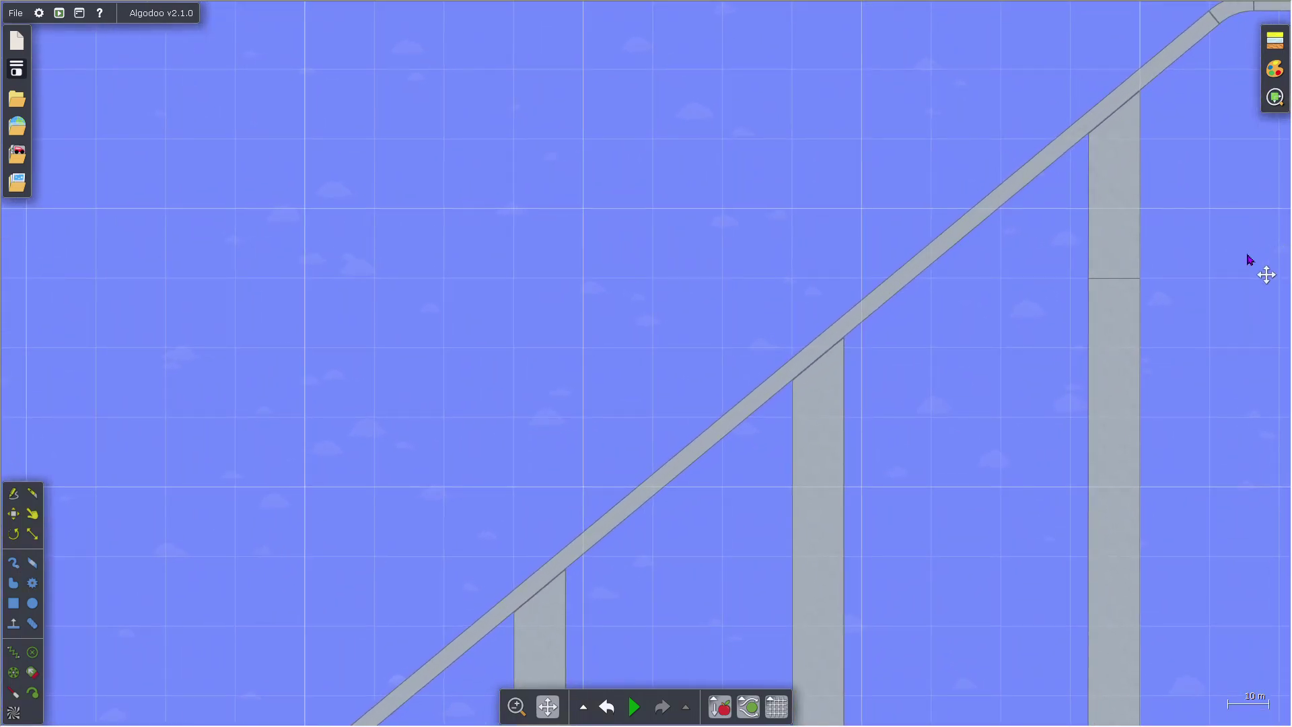
{"action": "left_click_drag", "start_coordinate": [1248, 259], "coordinate": [198, 346]}
{"action": "left_click_drag", "start_coordinate": [844, 207], "coordinate": [2, 356]}
{"action": "left_click_drag", "start_coordinate": [876, 409], "coordinate": [20, 399]}
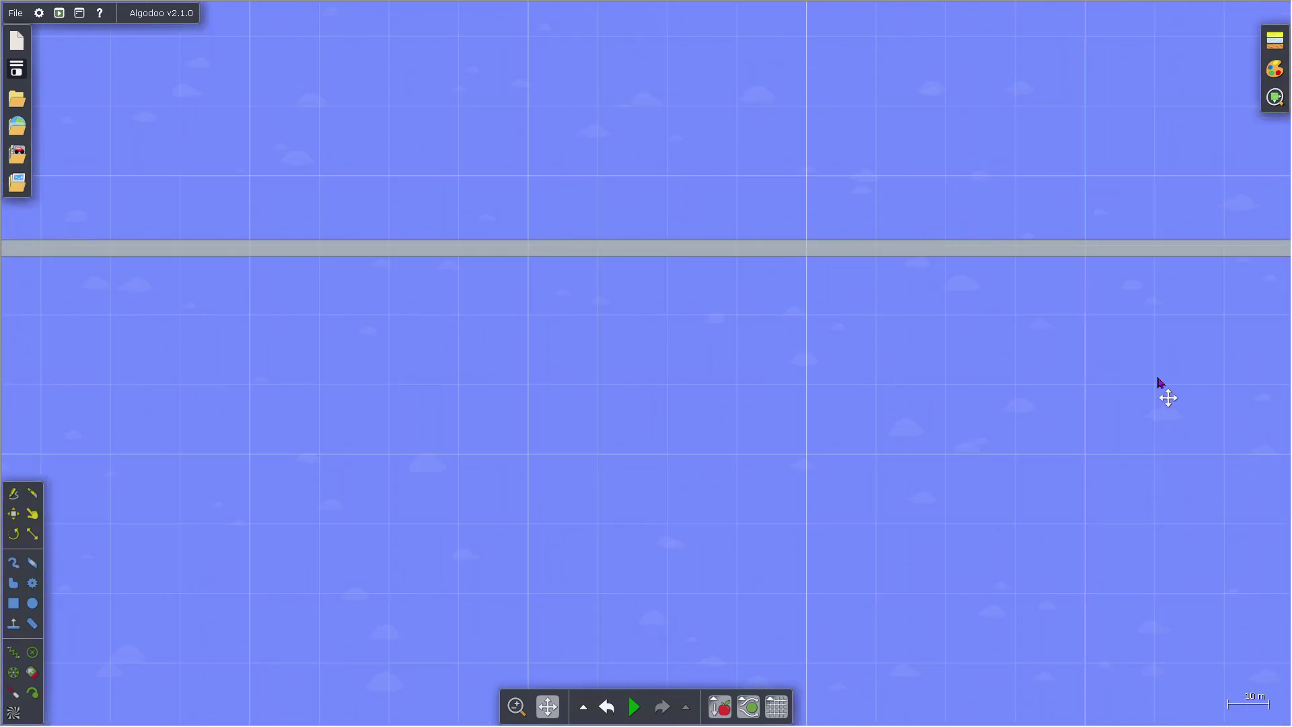
{"action": "left_click_drag", "start_coordinate": [1168, 398], "coordinate": [137, 379]}
{"action": "left_click_drag", "start_coordinate": [984, 311], "coordinate": [1, 274]}
{"action": "left_click_drag", "start_coordinate": [1232, 299], "coordinate": [144, 370]}
{"action": "left_click_drag", "start_coordinate": [1192, 330], "coordinate": [158, 376]}
{"action": "left_click_drag", "start_coordinate": [986, 407], "coordinate": [32, 386]}
{"action": "left_click_drag", "start_coordinate": [1102, 405], "coordinate": [379, 469]}
{"action": "scroll", "coordinate": [1168, 282], "scroll_direction": "up", "scroll_amount": 5}
{"action": "scroll", "coordinate": [1171, 286], "scroll_direction": "down", "scroll_amount": 3}
{"action": "left_click_drag", "start_coordinate": [1171, 286], "coordinate": [855, 586]}
{"action": "scroll", "coordinate": [855, 586], "scroll_direction": "down", "scroll_amount": 4}
{"action": "left_click_drag", "start_coordinate": [944, 371], "coordinate": [98, 194]}
{"action": "left_click_drag", "start_coordinate": [315, 394], "coordinate": [1290, 475]}
{"action": "left_click_drag", "start_coordinate": [133, 434], "coordinate": [1289, 471]}
{"action": "left_click_drag", "start_coordinate": [162, 417], "coordinate": [1279, 377]}
{"action": "left_click_drag", "start_coordinate": [148, 423], "coordinate": [1098, 257]}
{"action": "left_click_drag", "start_coordinate": [164, 446], "coordinate": [951, 288]}
{"action": "left_click_drag", "start_coordinate": [163, 383], "coordinate": [878, 387]}
{"action": "left_click_drag", "start_coordinate": [257, 390], "coordinate": [1053, 332]}
{"action": "left_click_drag", "start_coordinate": [234, 363], "coordinate": [1056, 302]}
{"action": "left_click_drag", "start_coordinate": [202, 368], "coordinate": [1290, 576]}
{"action": "left_click_drag", "start_coordinate": [446, 492], "coordinate": [1288, 168]}
{"action": "left_click_drag", "start_coordinate": [997, 364], "coordinate": [1289, 353]}
{"action": "left_click_drag", "start_coordinate": [245, 353], "coordinate": [1225, 331]}
{"action": "left_click_drag", "start_coordinate": [250, 319], "coordinate": [1181, 291]}
{"action": "left_click_drag", "start_coordinate": [984, 278], "coordinate": [949, 407]}
{"action": "scroll", "coordinate": [949, 406], "scroll_direction": "down", "scroll_amount": 4}
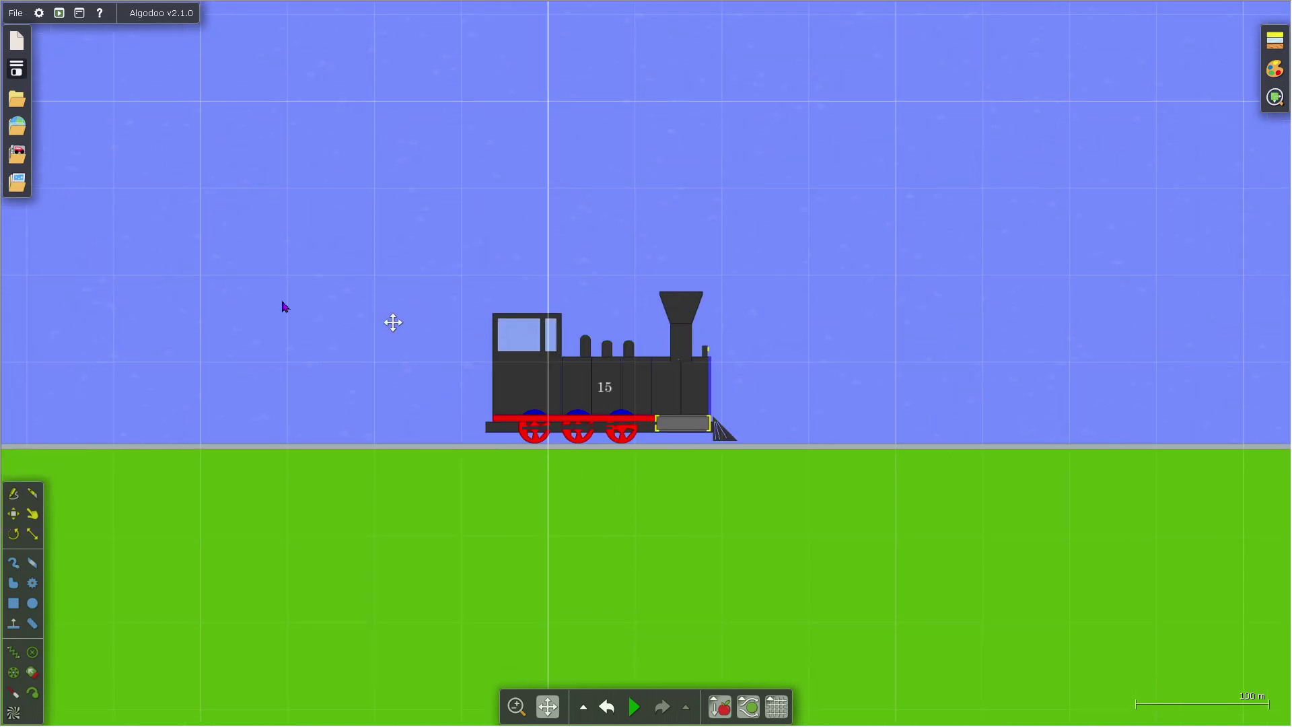
Step: Draw a vertical box about 1 m wide and 6 m tall, hanging from the lower edge of the grey cylinder
{"action": "scroll", "coordinate": [673, 430], "scroll_direction": "up", "scroll_amount": 4}
{"action": "scroll", "coordinate": [663, 459], "scroll_direction": "up", "scroll_amount": 4}
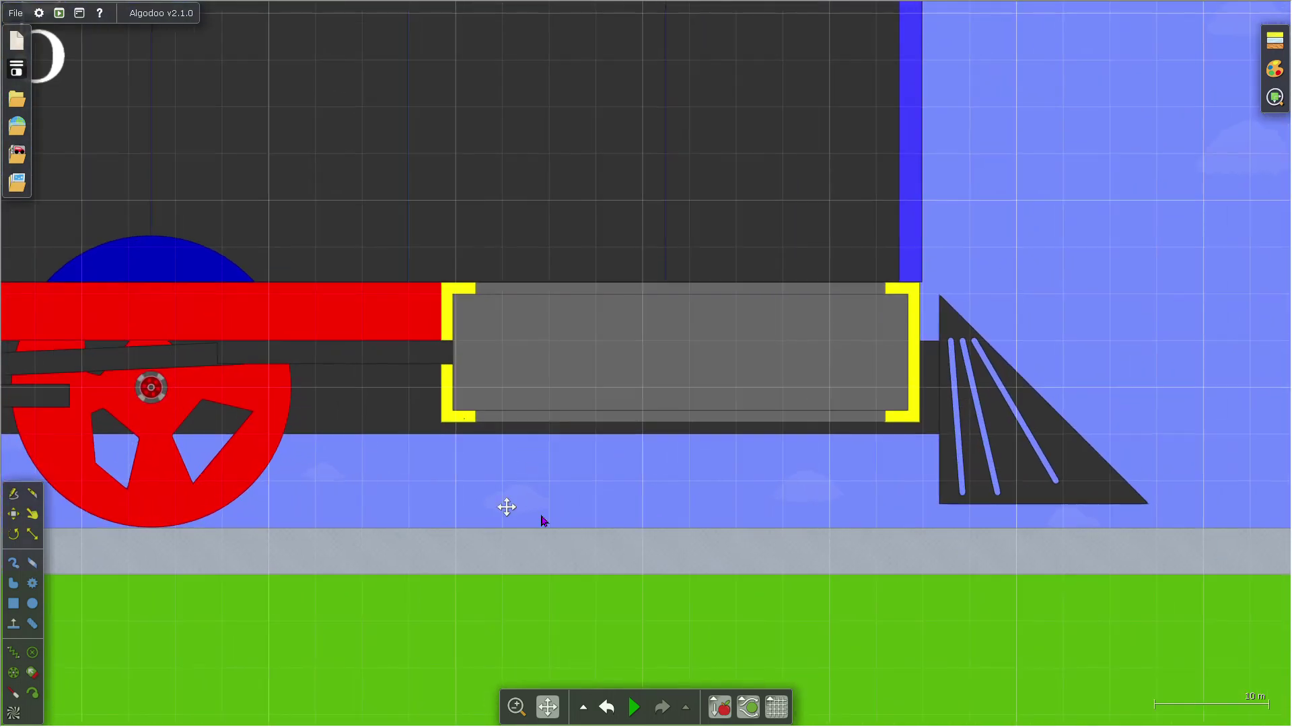
{"action": "scroll", "coordinate": [413, 448], "scroll_direction": "down", "scroll_amount": 5}
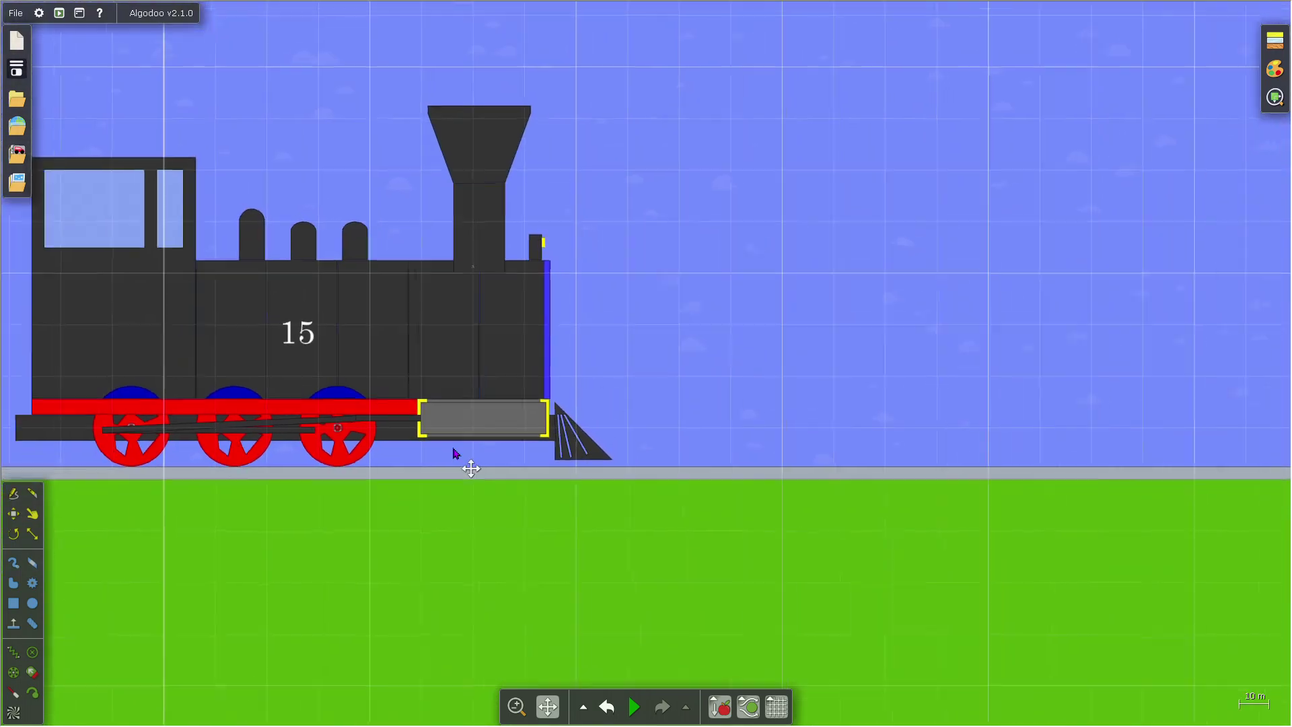
{"action": "scroll", "coordinate": [444, 453], "scroll_direction": "up", "scroll_amount": 4}
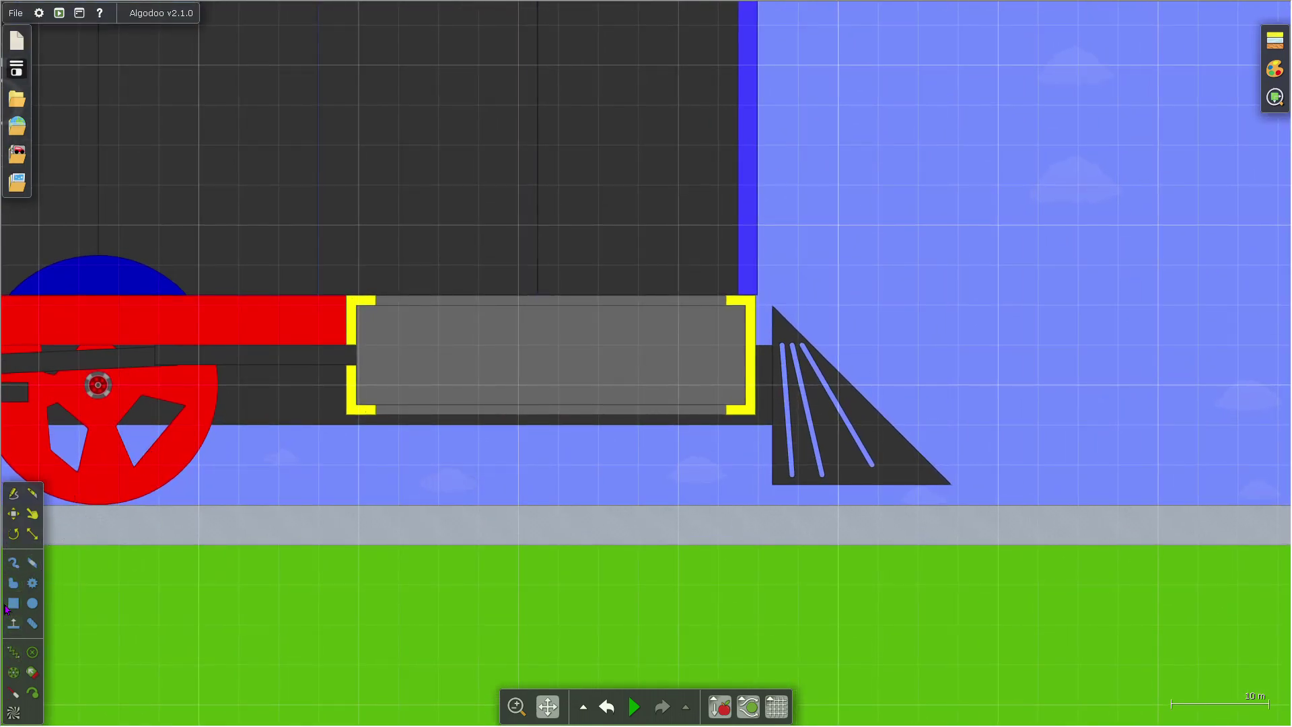
{"action": "left_click", "coordinate": [15, 603]}
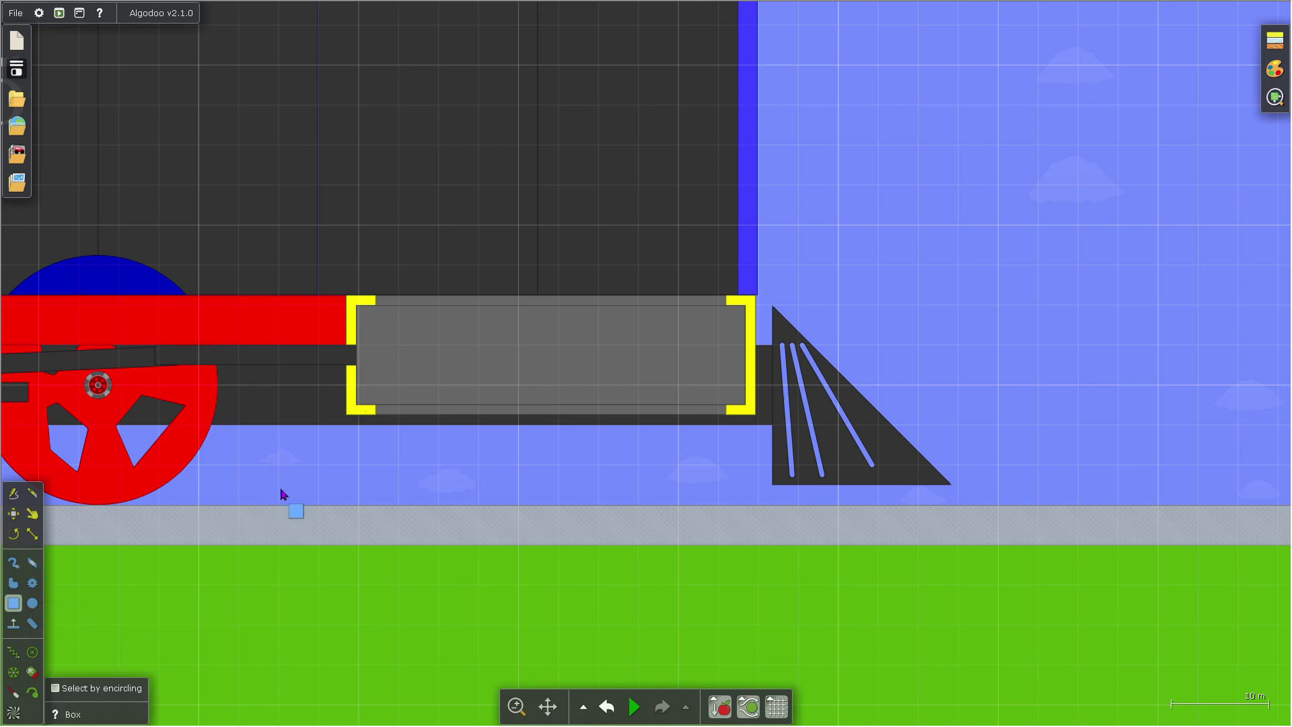
{"action": "scroll", "coordinate": [395, 431], "scroll_direction": "up", "scroll_amount": 8}
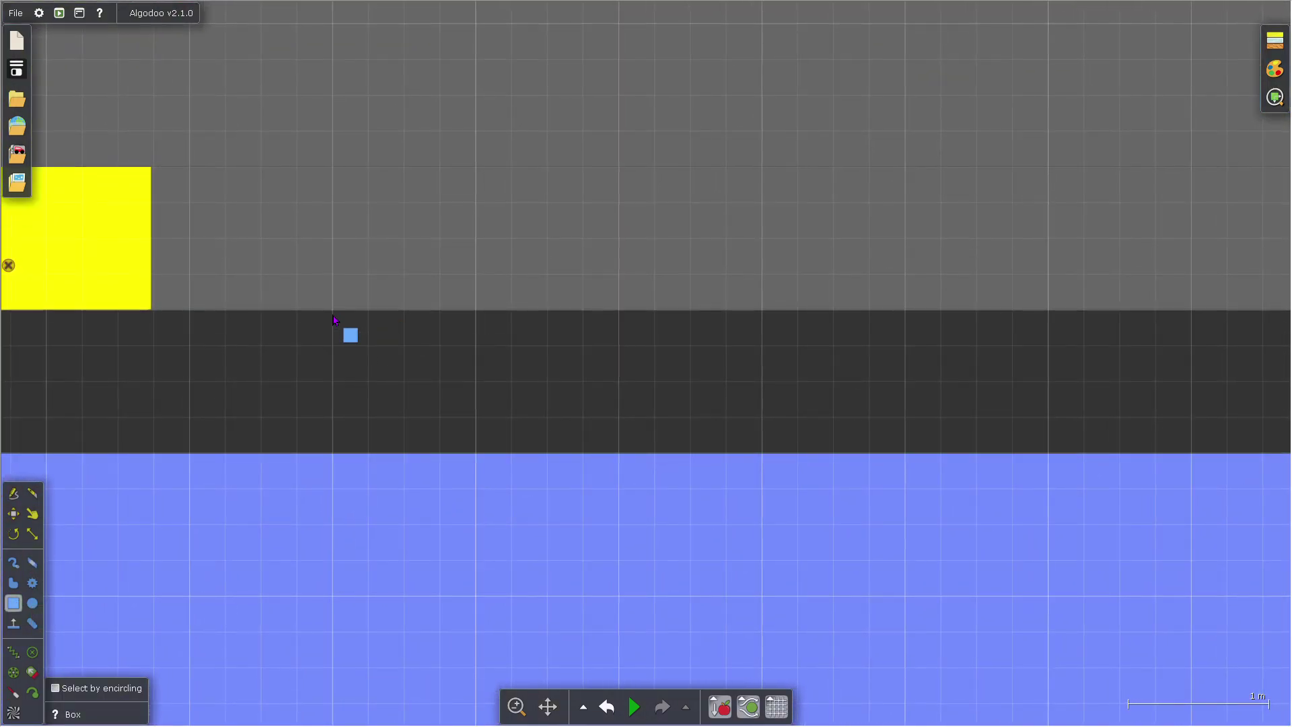
{"action": "mouse_move", "coordinate": [333, 311]}
{"action": "left_mouse_down"}
{"action": "mouse_move", "coordinate": [357, 675]}
{"action": "mouse_move", "coordinate": [424, 240]}
{"action": "mouse_move", "coordinate": [437, 243]}
{"action": "mouse_move", "coordinate": [462, 451]}
{"action": "mouse_move", "coordinate": [458, 371]}
{"action": "left_mouse_up"}
{"action": "scroll", "coordinate": [424, 240], "scroll_direction": "down", "scroll_amount": 2}
{"action": "scroll", "coordinate": [438, 248], "scroll_direction": "down", "scroll_amount": 3}
Step: Draw a horizontal box about 23 m long and 1 m thick beneath the cylinder, starting at the foot of the vertical bar
{"action": "scroll", "coordinate": [450, 412], "scroll_direction": "up", "scroll_amount": 4}
{"action": "left_click_drag", "start_coordinate": [399, 298], "coordinate": [669, 403]}
{"action": "scroll", "coordinate": [626, 409], "scroll_direction": "down", "scroll_amount": 5}
{"action": "scroll", "coordinate": [664, 383], "scroll_direction": "up", "scroll_amount": 3}
{"action": "scroll", "coordinate": [651, 383], "scroll_direction": "down", "scroll_amount": 4}
{"action": "scroll", "coordinate": [652, 384], "scroll_direction": "up", "scroll_amount": 2}
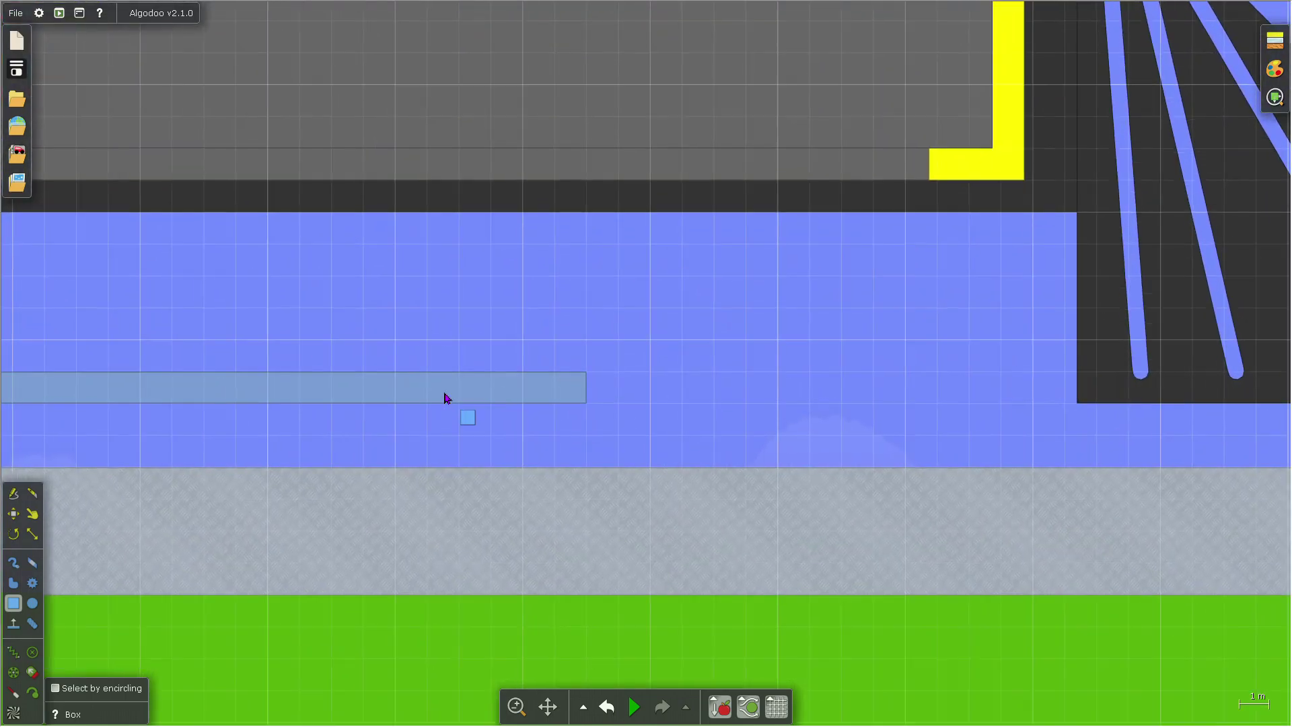
Step: Replace the vertical bar with one about 1 m wide and 8 m tall, overlapping the rear end of the horizontal bar and the cylinder's lower part
{"action": "left_click_drag", "start_coordinate": [436, 390], "coordinate": [872, 402]}
{"action": "left_click", "coordinate": [350, 394]}
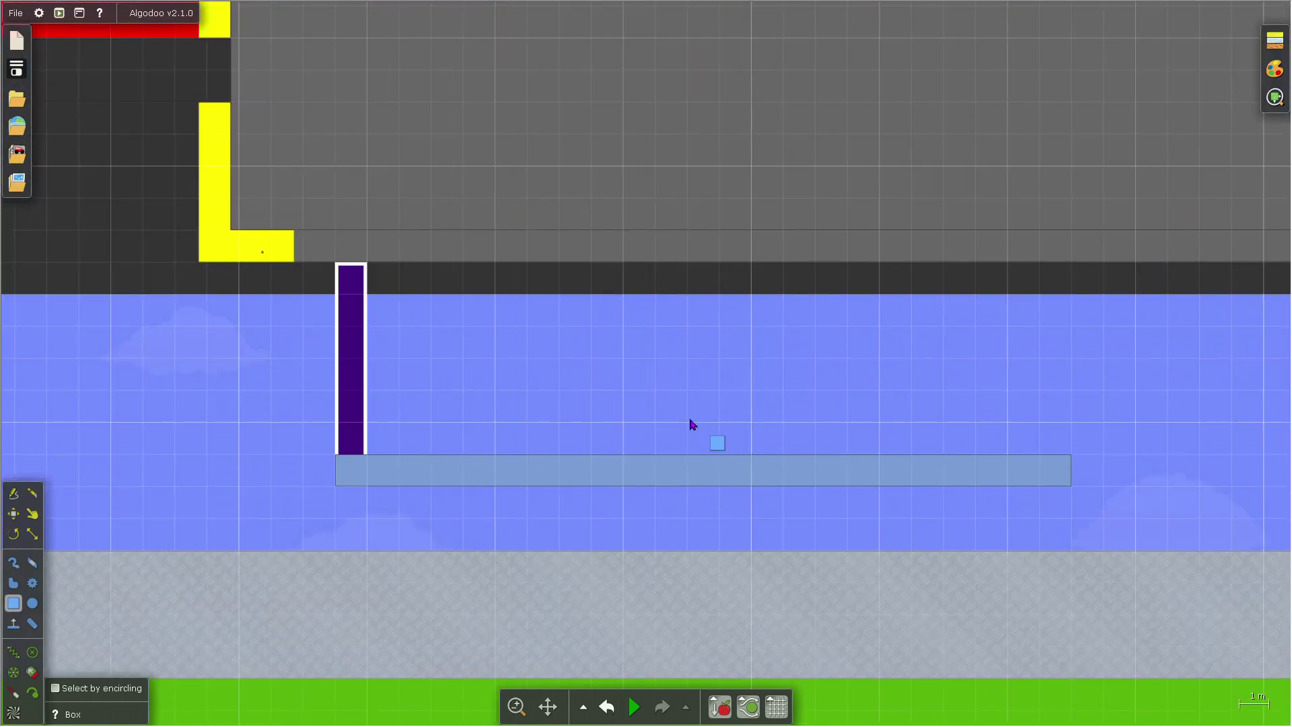
{"action": "key", "text": "Delete"}
{"action": "scroll", "coordinate": [350, 453], "scroll_direction": "up", "scroll_amount": 3}
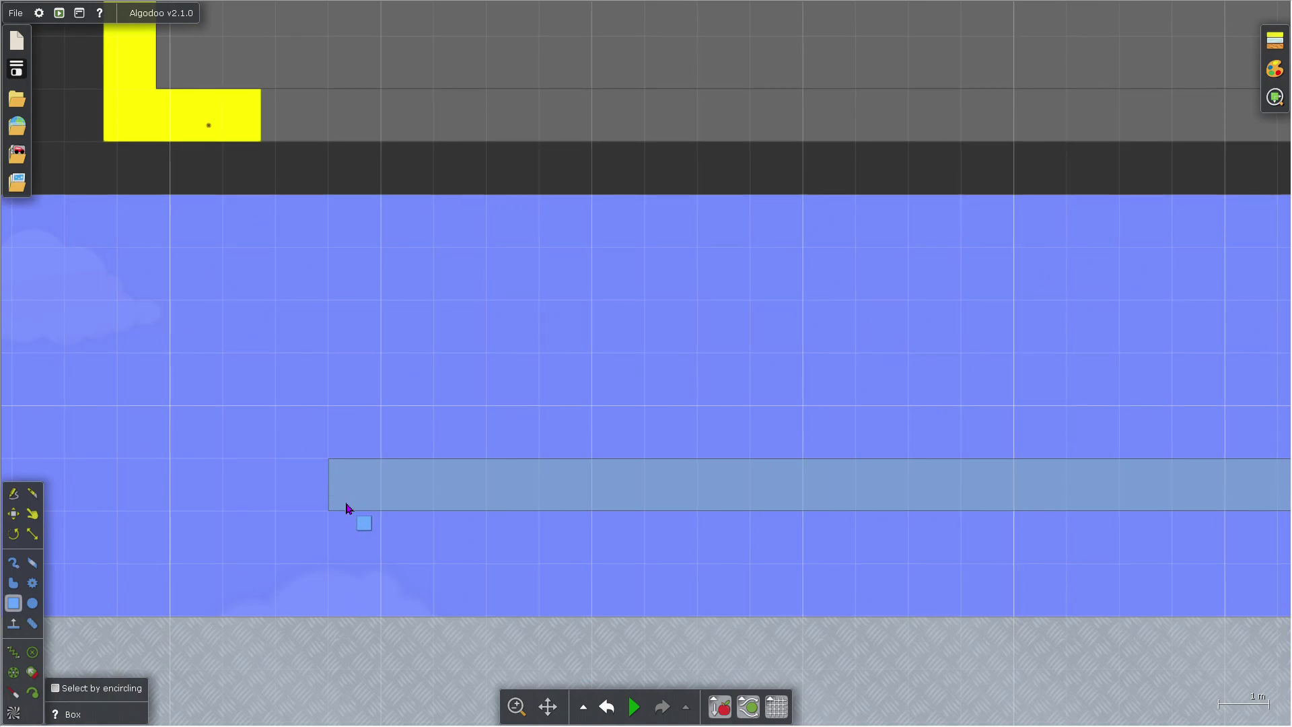
{"action": "left_click_drag", "start_coordinate": [329, 512], "coordinate": [379, 91]}
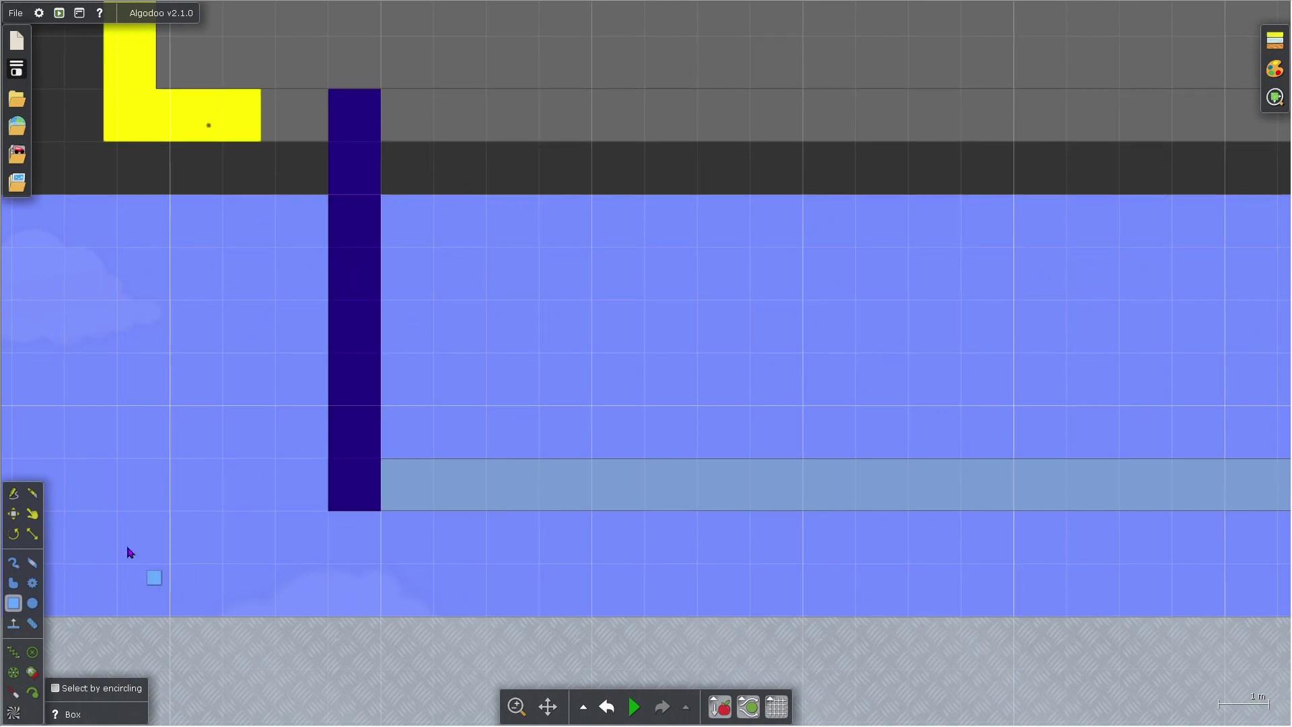
Step: Add an axle where the vertical bar overlaps the rear end of the horizontal bar
{"action": "left_click", "coordinate": [12, 537]}
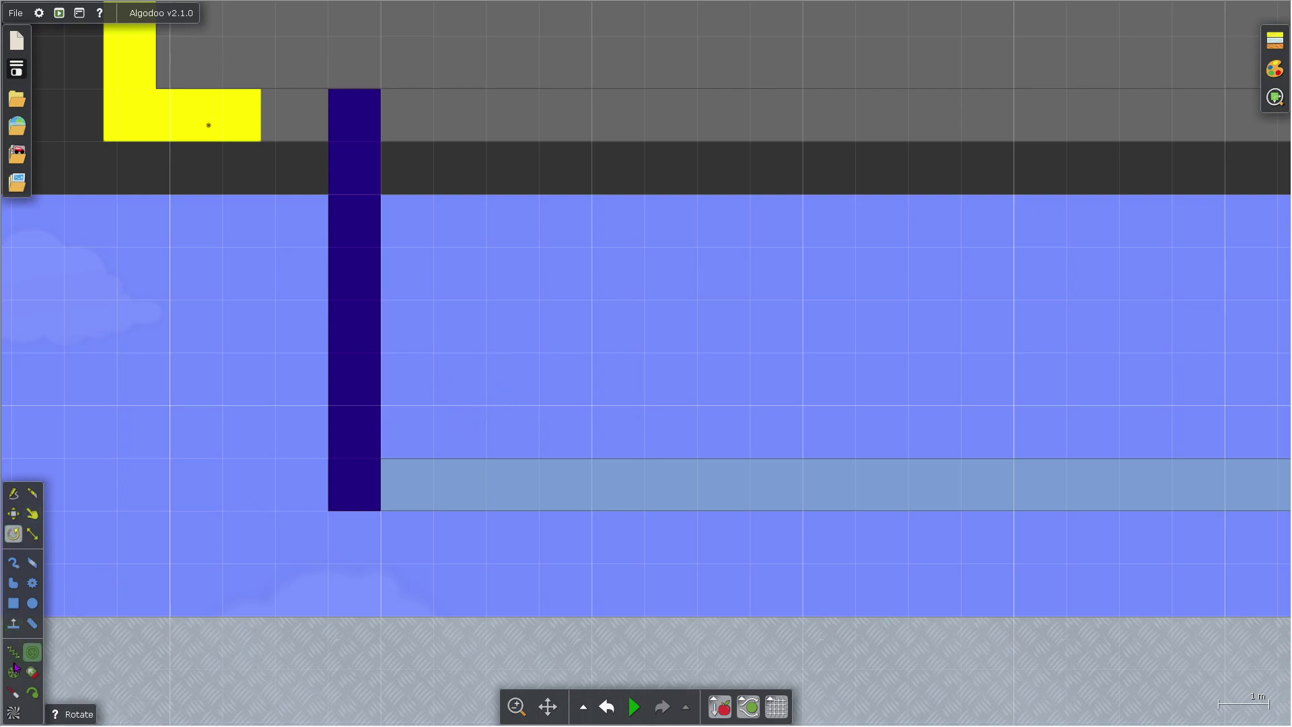
{"action": "scroll", "coordinate": [377, 511], "scroll_direction": "up", "scroll_amount": 3}
{"action": "left_click", "coordinate": [354, 485]}
{"action": "scroll", "coordinate": [354, 486], "scroll_direction": "down", "scroll_amount": 5}
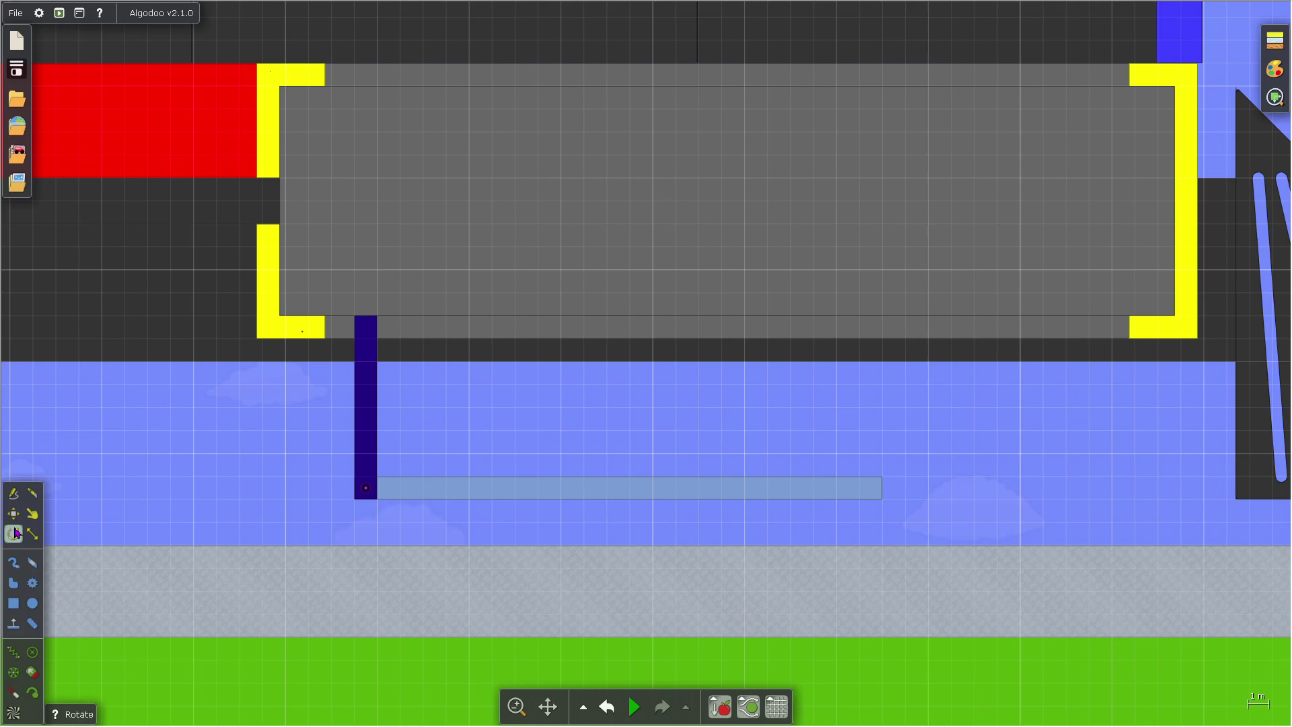
Step: Rotate the vertical bar about 33.7° clockwise around its lower axle, leaning it toward the locomotive's front
{"action": "scroll", "coordinate": [289, 333], "scroll_direction": "up", "scroll_amount": 3}
{"action": "left_click_drag", "start_coordinate": [323, 323], "coordinate": [546, 326]}
{"action": "left_click", "coordinate": [506, 595]}
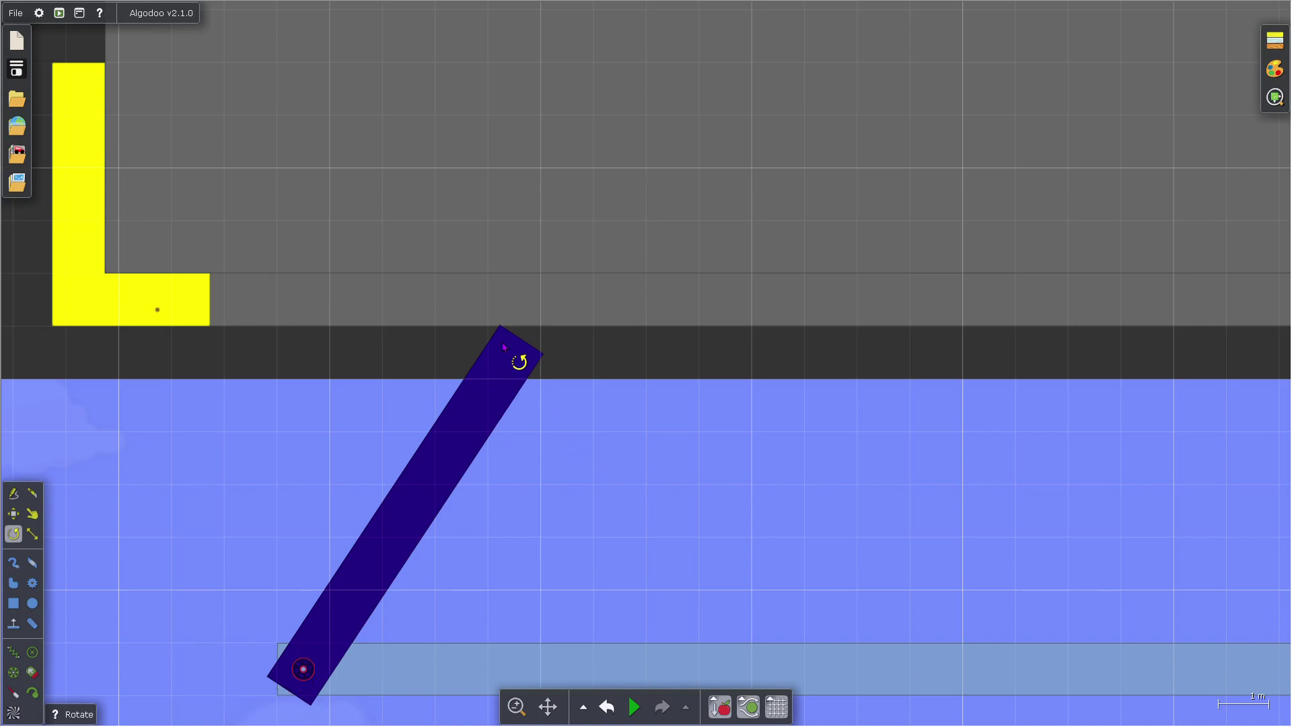
{"action": "left_click_drag", "start_coordinate": [504, 347], "coordinate": [391, 536]}
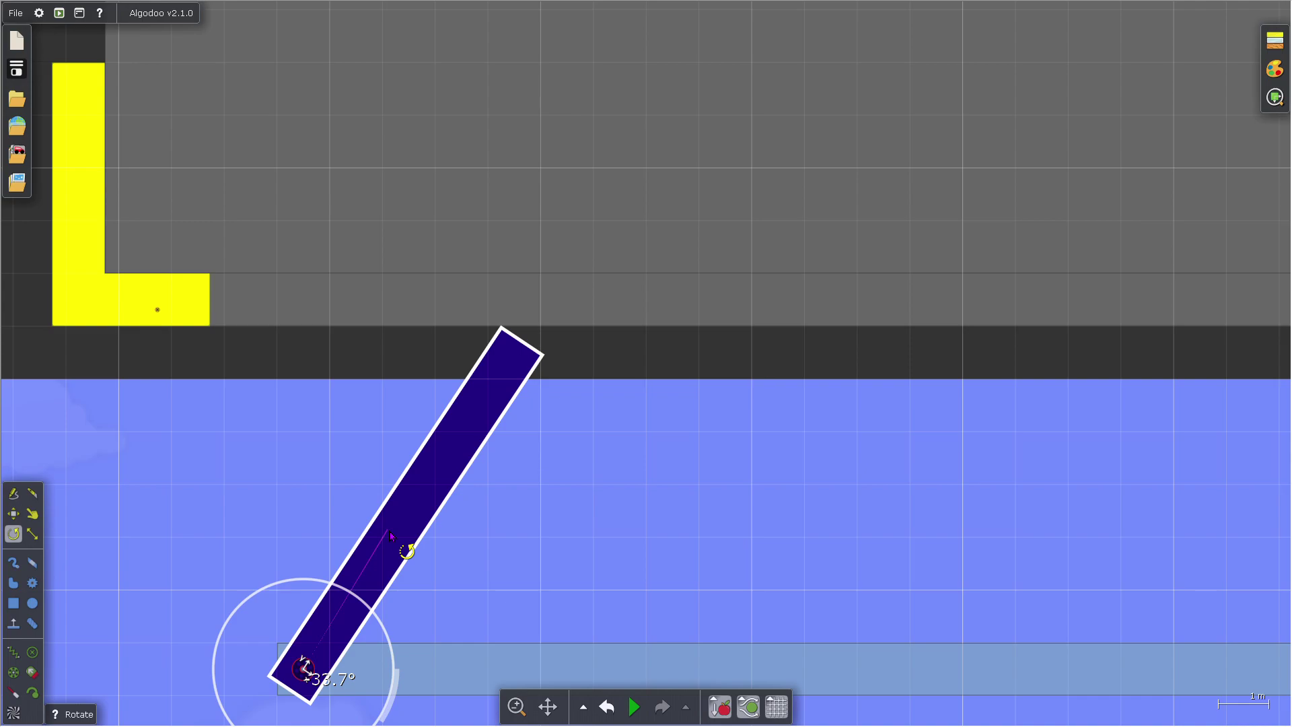
{"action": "left_click_drag", "start_coordinate": [390, 534], "coordinate": [390, 535]}
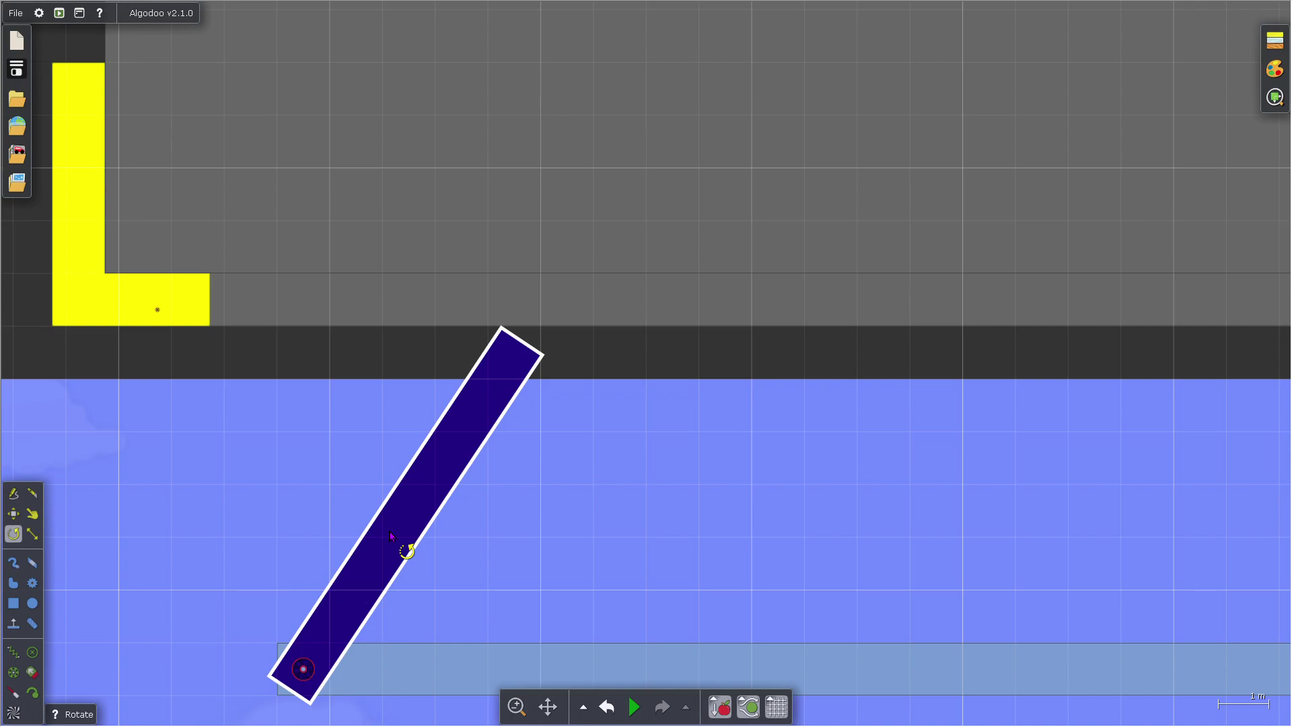
Step: Add four small axles around the large axle at the lower end of the slanted rear bar
{"action": "scroll", "coordinate": [316, 679], "scroll_direction": "up", "scroll_amount": 10}
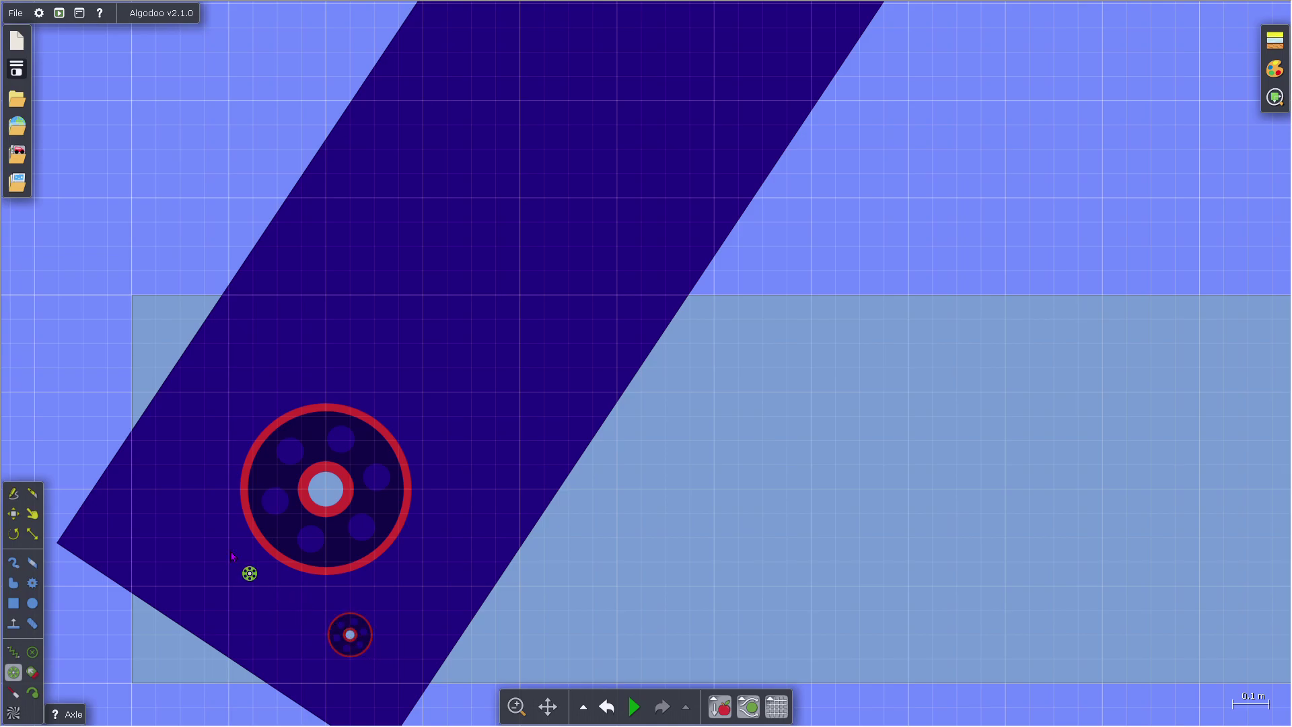
{"action": "left_click", "coordinate": [155, 489]}
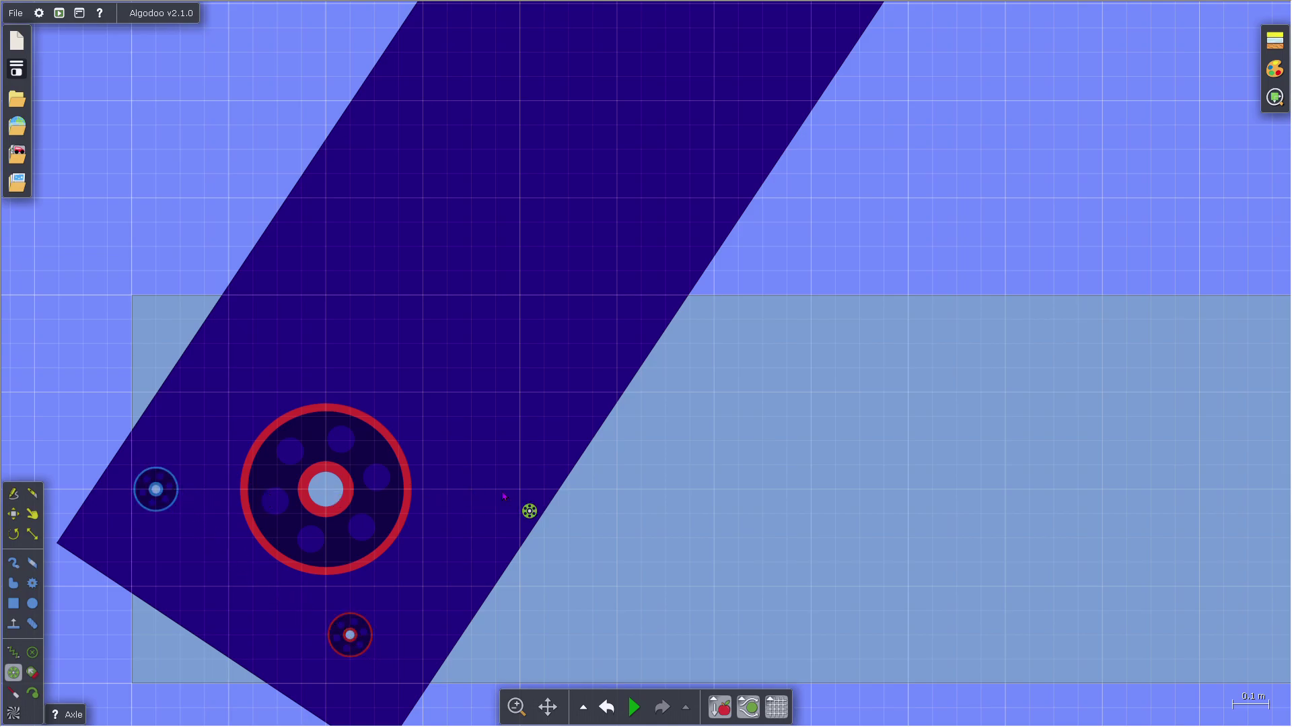
{"action": "left_click", "coordinate": [471, 464]}
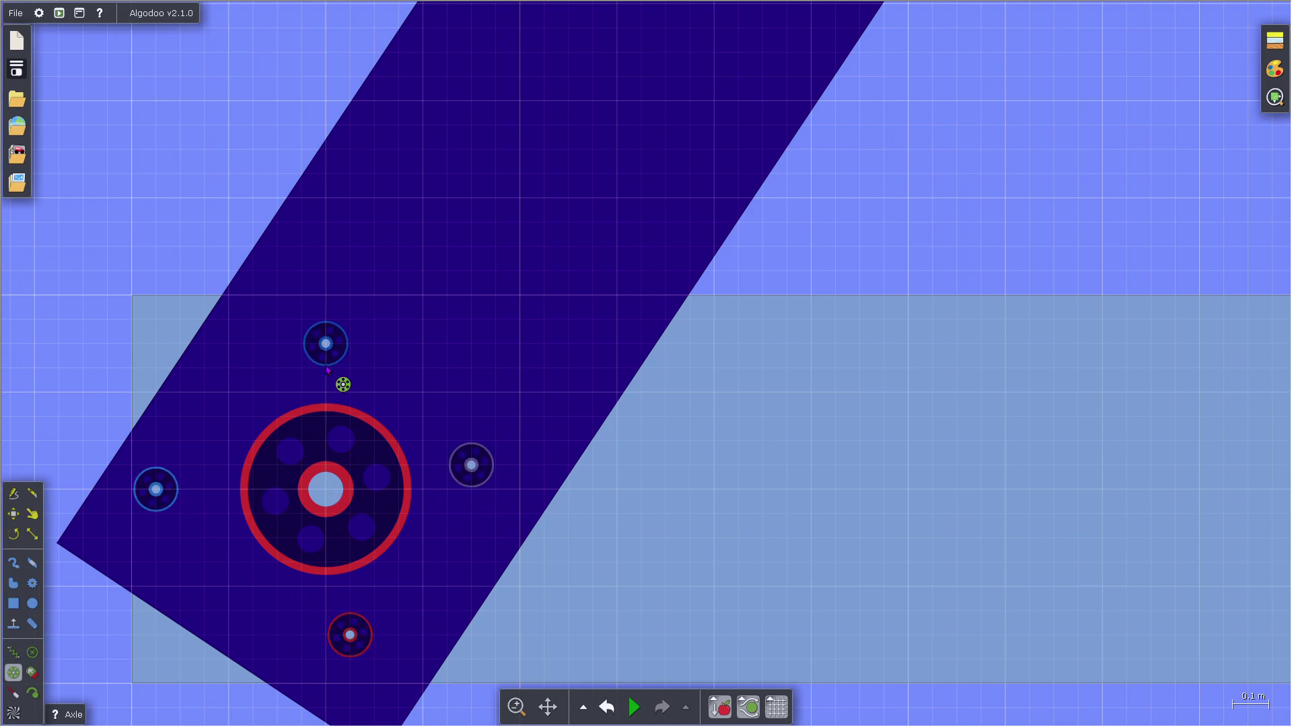
{"action": "scroll", "coordinate": [327, 370], "scroll_direction": "down", "scroll_amount": 10}
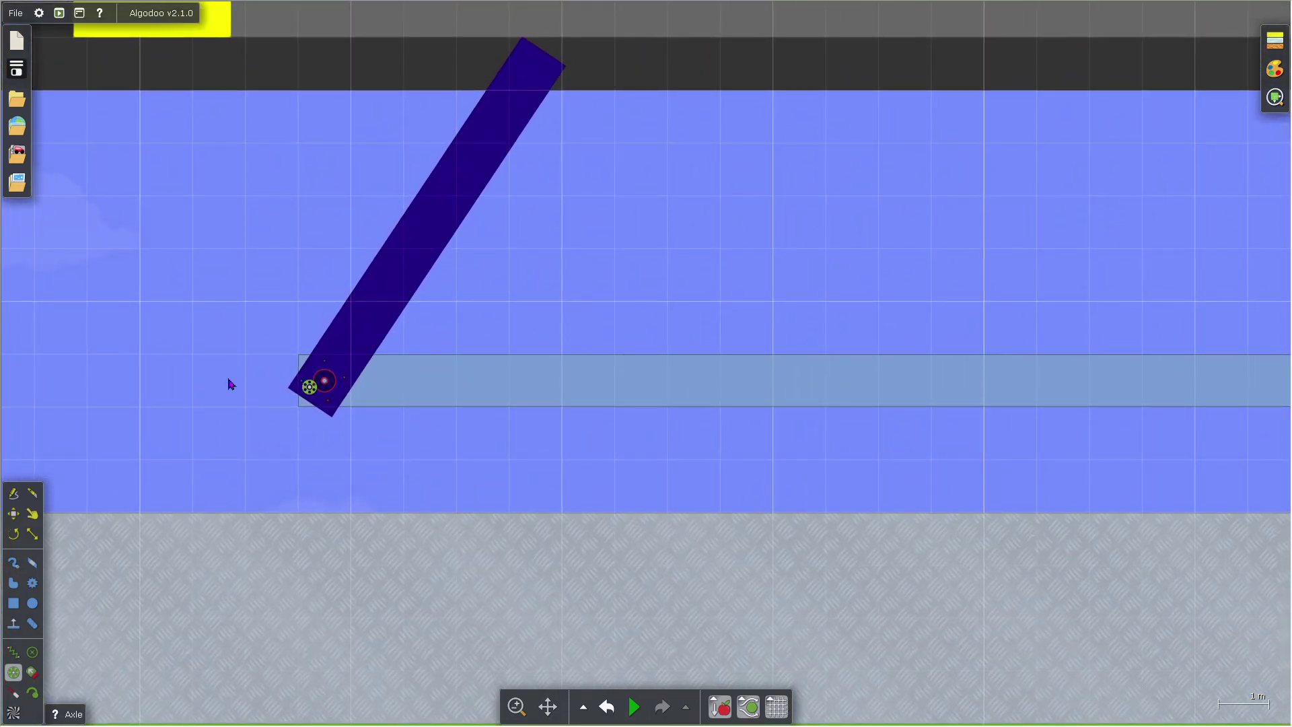
Step: Draw a second vertical box about 1 m wide and 8 m tall over the rear end of the horizontal bar
{"action": "left_click", "coordinate": [18, 602]}
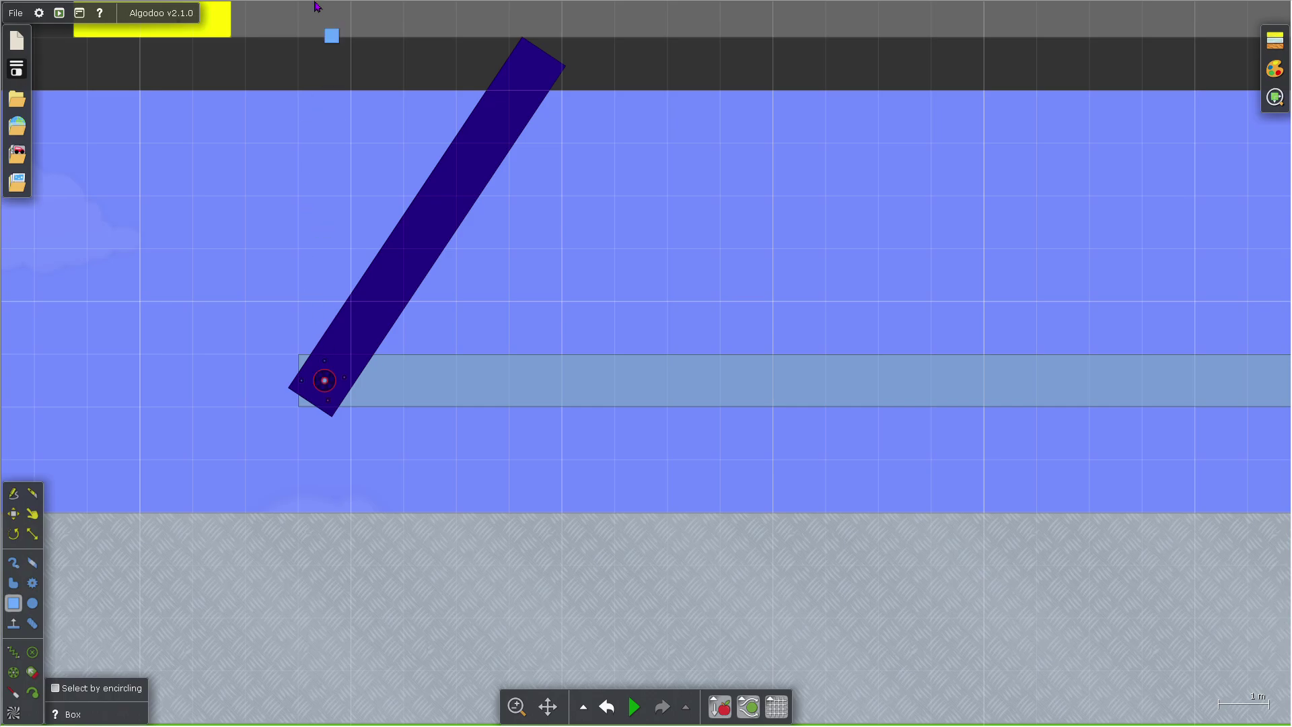
{"action": "left_click_drag", "start_coordinate": [598, 244], "coordinate": [775, 380]}
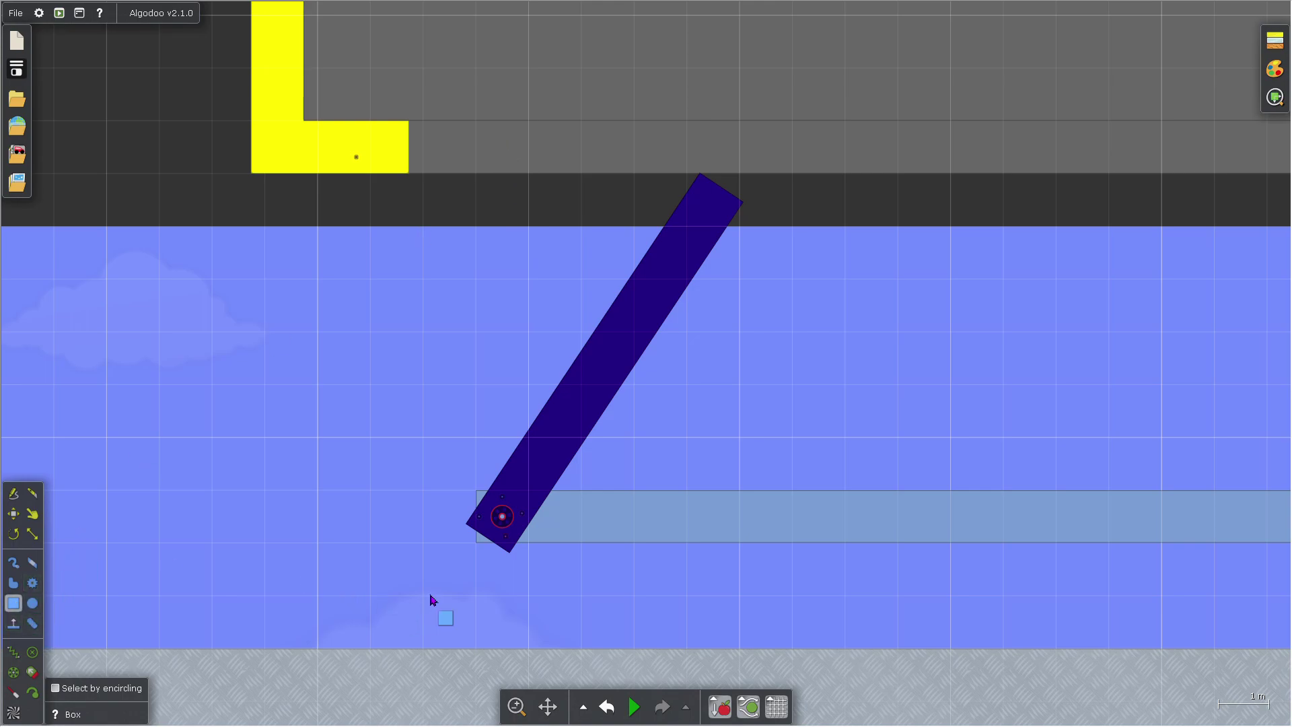
{"action": "mouse_move", "coordinate": [474, 543]}
{"action": "left_mouse_down"}
{"action": "mouse_move", "coordinate": [526, 332]}
{"action": "mouse_move", "coordinate": [526, 146]}
{"action": "left_mouse_up"}
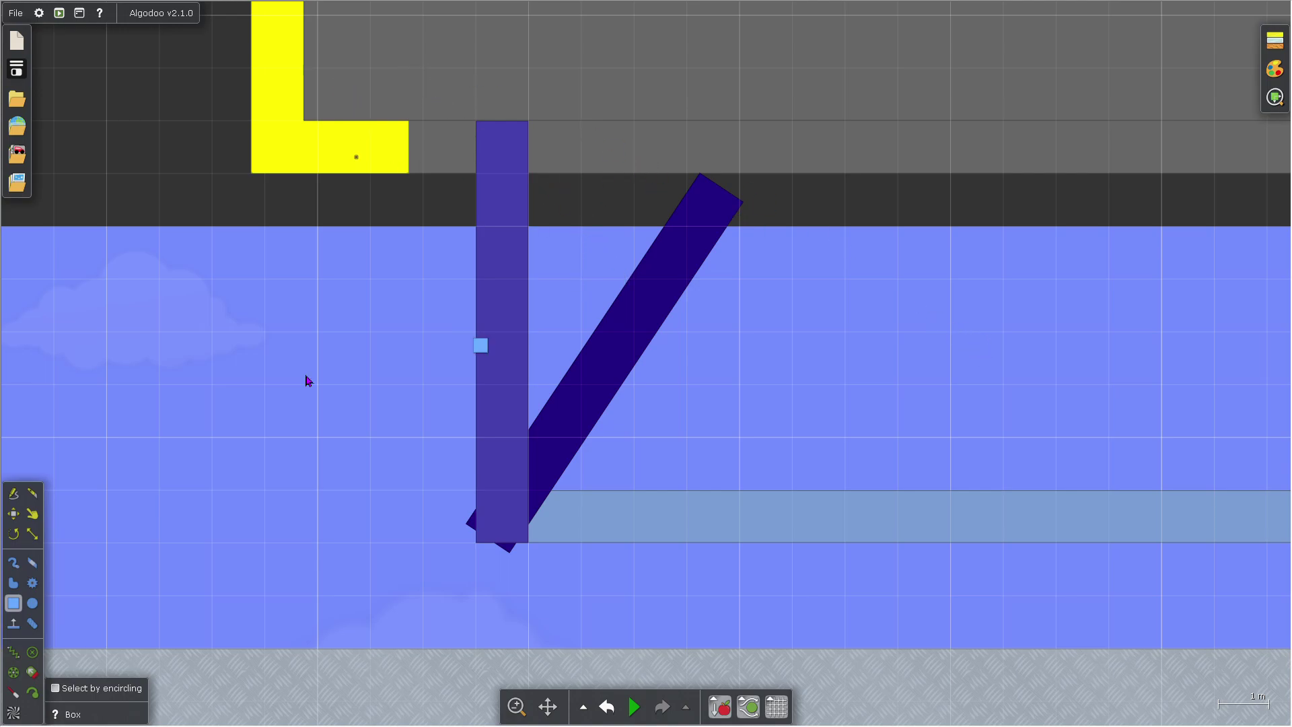
Step: Move the new vertical bar to the front end of the horizontal bar, keeping their lower edges and ends aligned
{"action": "left_click", "coordinate": [13, 514]}
{"action": "left_click_drag", "start_coordinate": [519, 331], "coordinate": [505, 458]}
{"action": "left_click_drag", "start_coordinate": [385, 498], "coordinate": [745, 387]}
{"action": "left_click", "coordinate": [94, 666]}
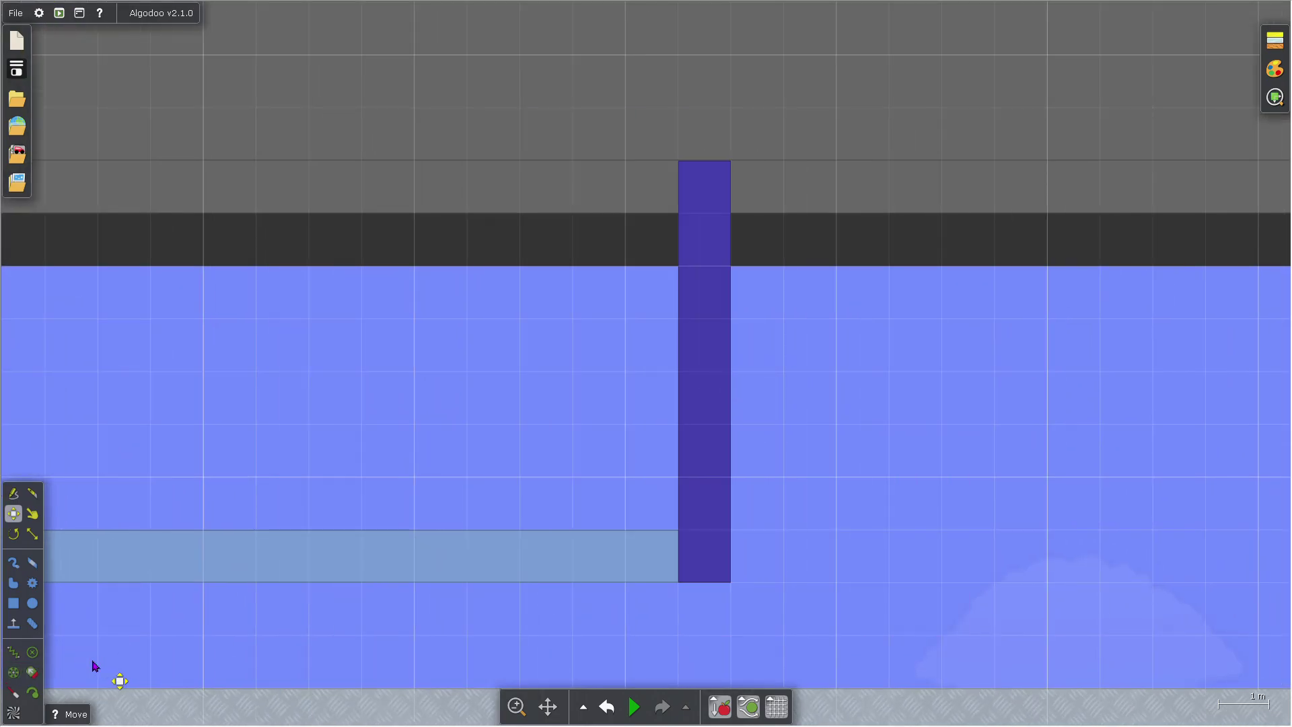
Step: Add an axle at the front bar's lower end and rotate the bar counterclockwise around it to mirror the rear bar's slant
{"action": "left_click", "coordinate": [20, 676]}
{"action": "scroll", "coordinate": [733, 578], "scroll_direction": "up", "scroll_amount": 4}
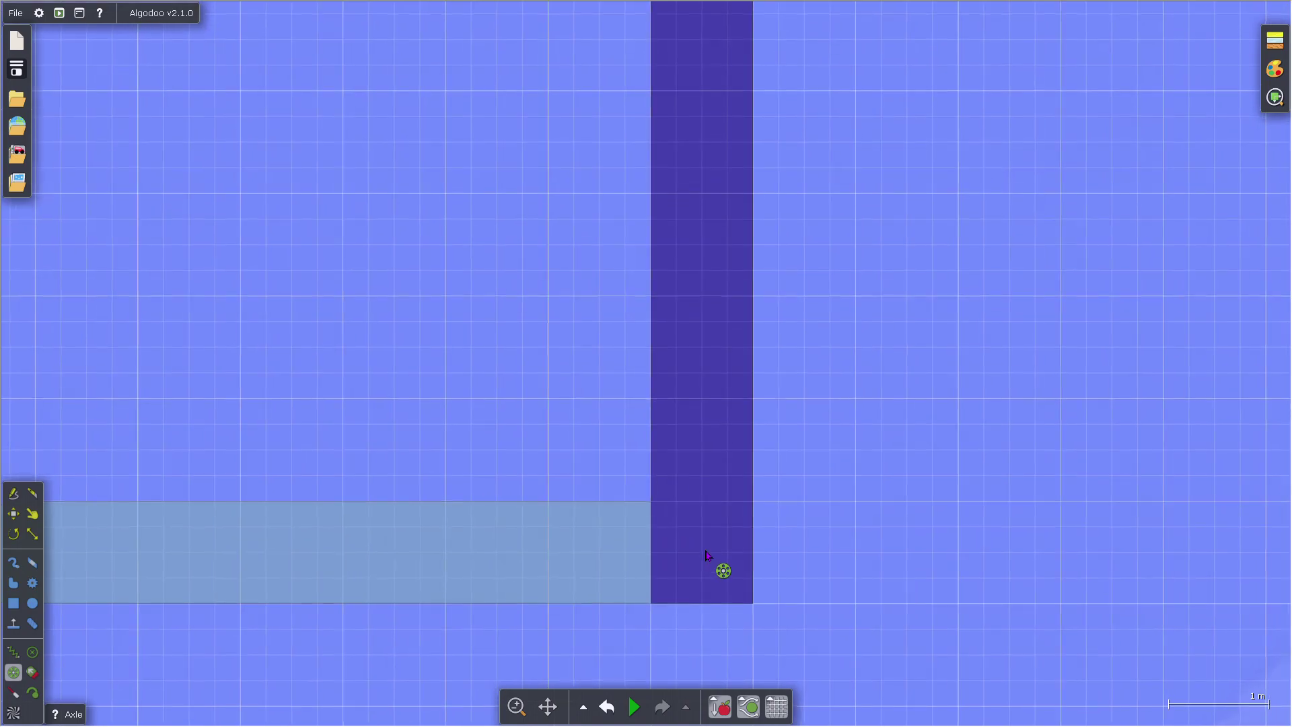
{"action": "left_click", "coordinate": [704, 552]}
{"action": "scroll", "coordinate": [704, 553], "scroll_direction": "down", "scroll_amount": 2}
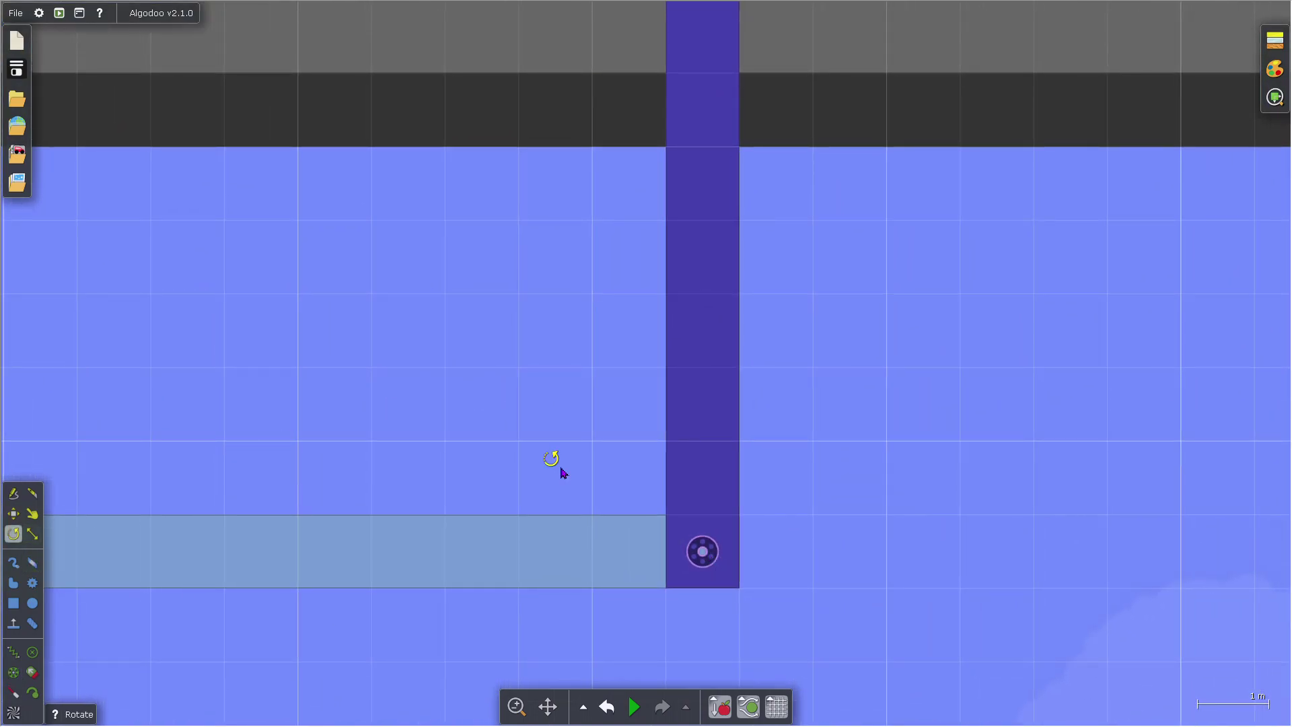
{"action": "left_click_drag", "start_coordinate": [713, 449], "coordinate": [658, 473]}
{"action": "left_click", "coordinate": [239, 376]}
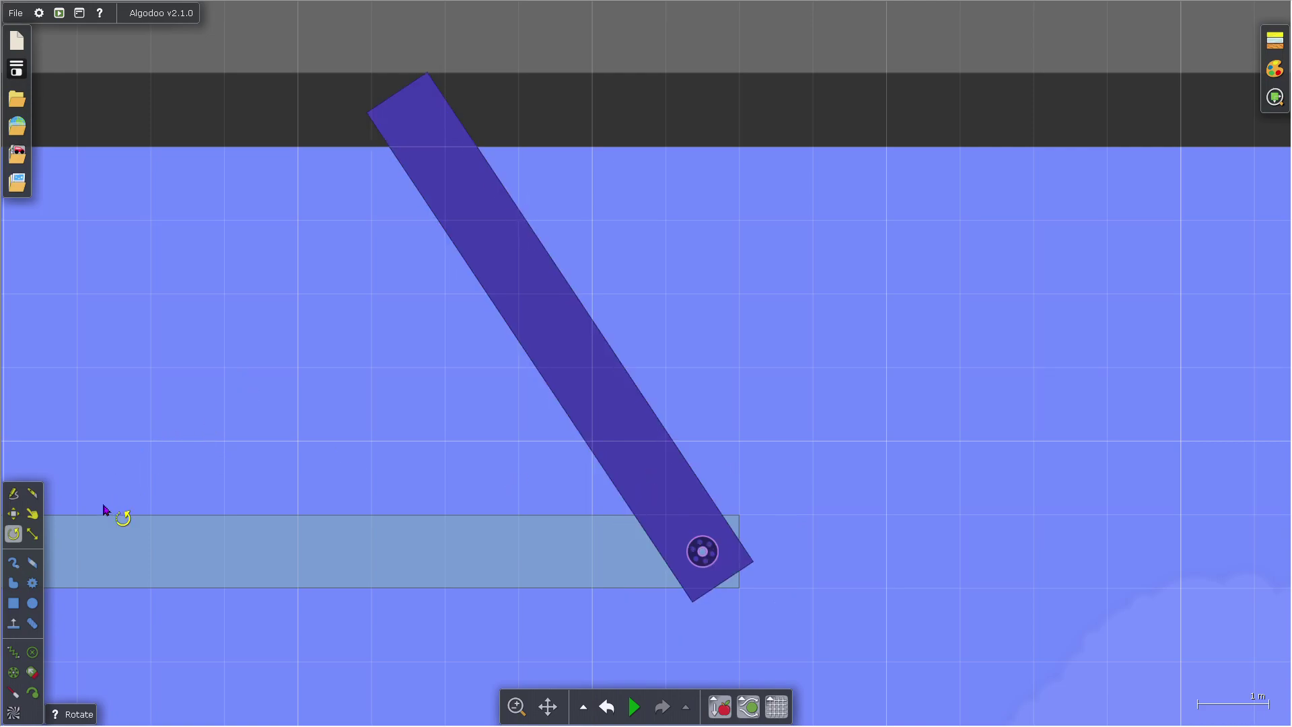
Step: Add small axles around the front bar's lower axle and scatter more across its upper end over the locomotive frame
{"action": "scroll", "coordinate": [726, 557], "scroll_direction": "up", "scroll_amount": 10}
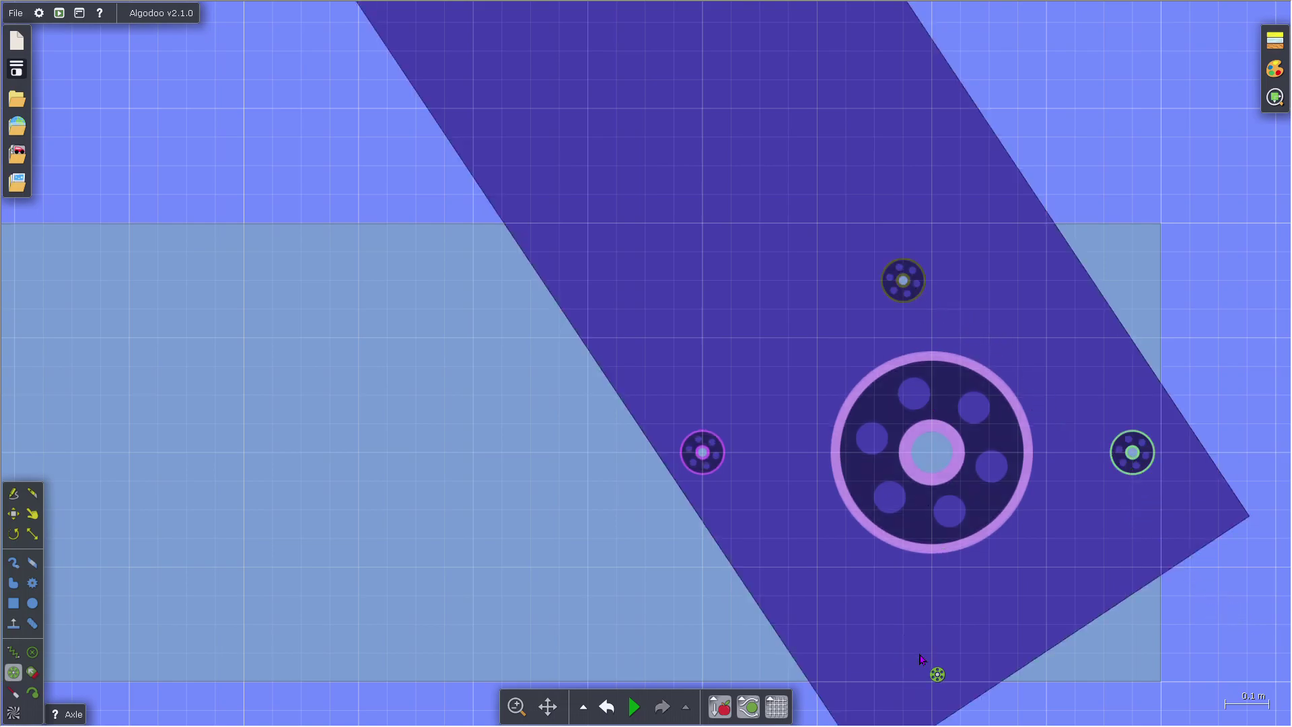
{"action": "scroll", "coordinate": [922, 660], "scroll_direction": "down", "scroll_amount": 10}
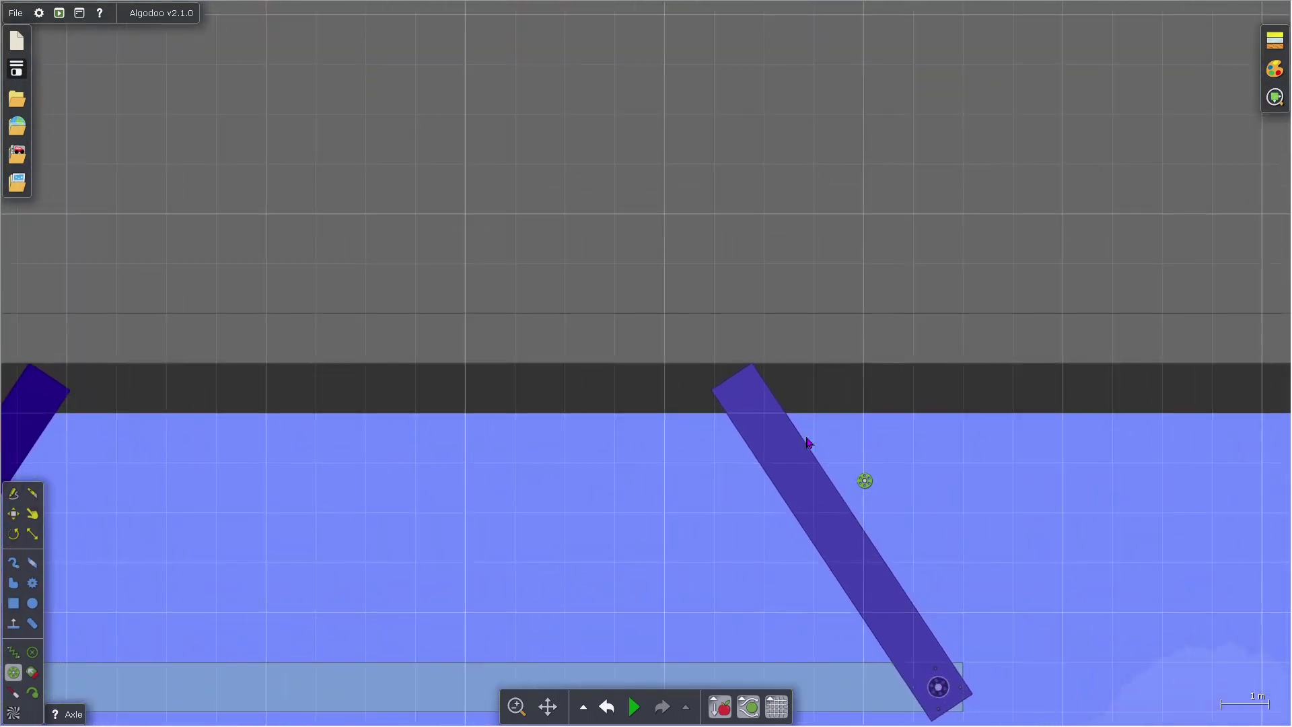
{"action": "scroll", "coordinate": [751, 407], "scroll_direction": "up", "scroll_amount": 10}
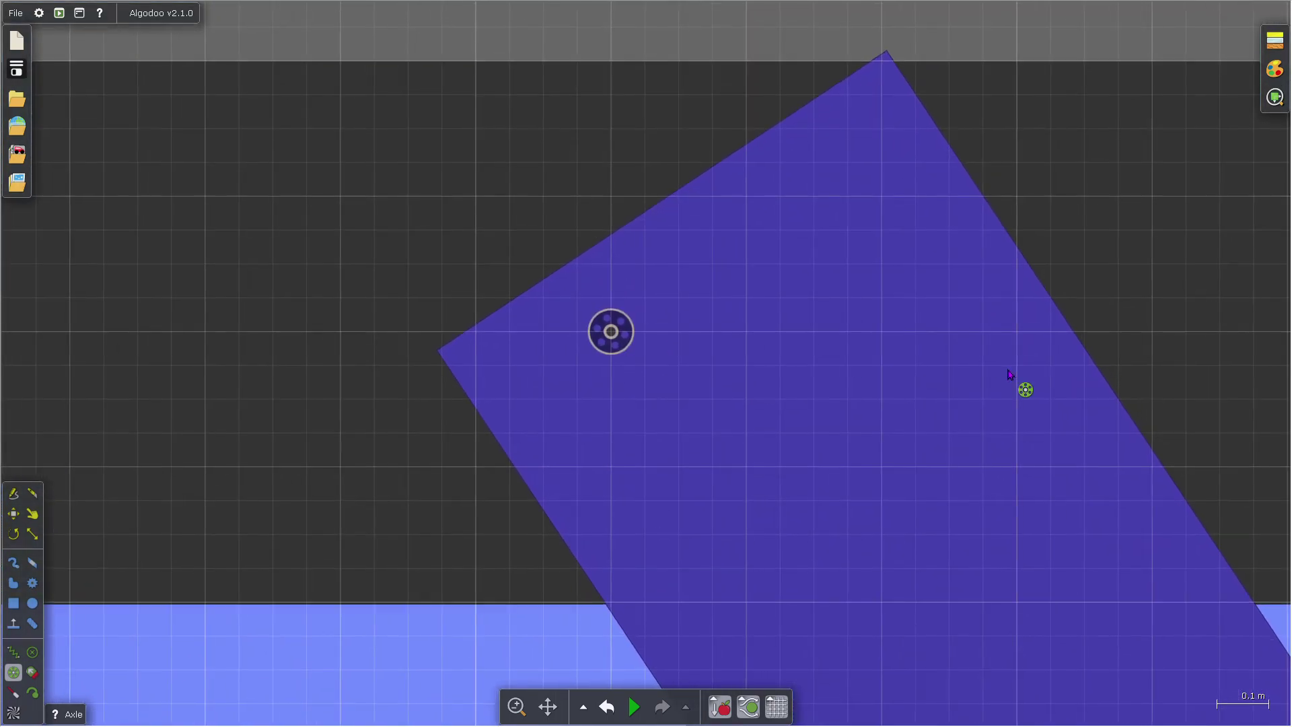
{"action": "left_click", "coordinate": [1017, 365]}
{"action": "left_click", "coordinate": [849, 231]}
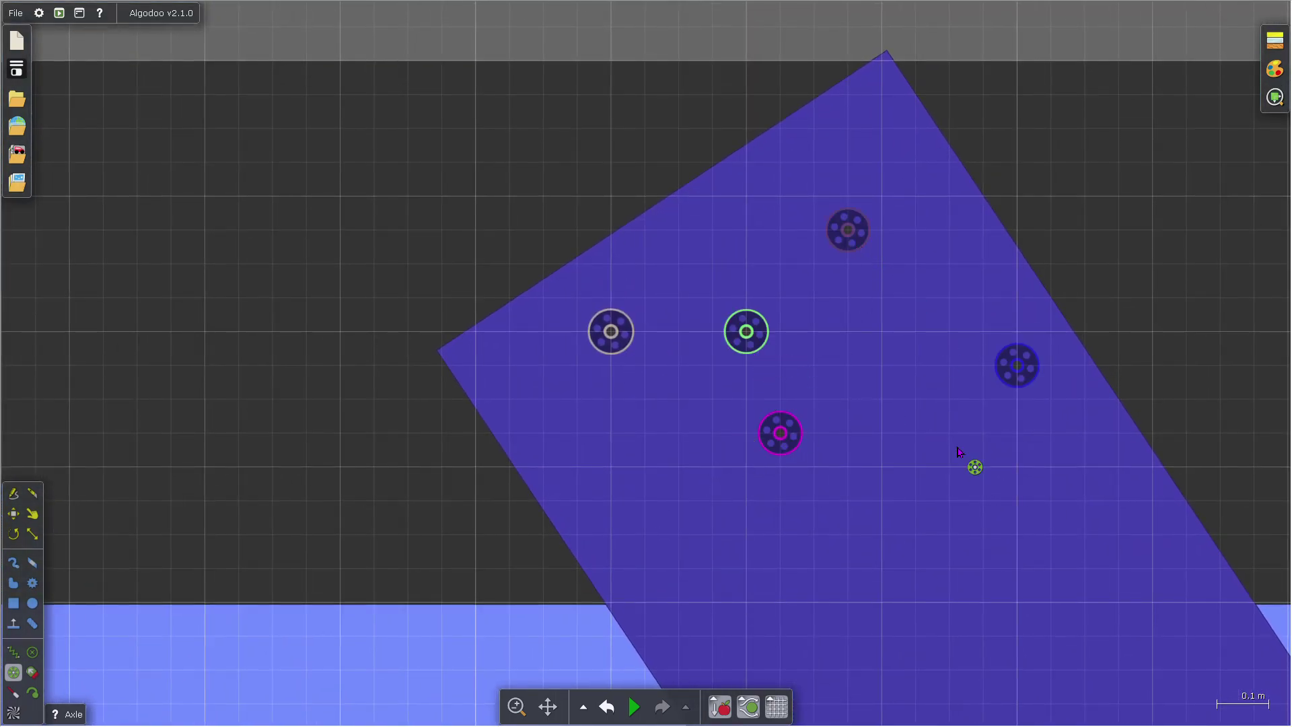
{"action": "scroll", "coordinate": [1177, 361], "scroll_direction": "down", "scroll_amount": 10}
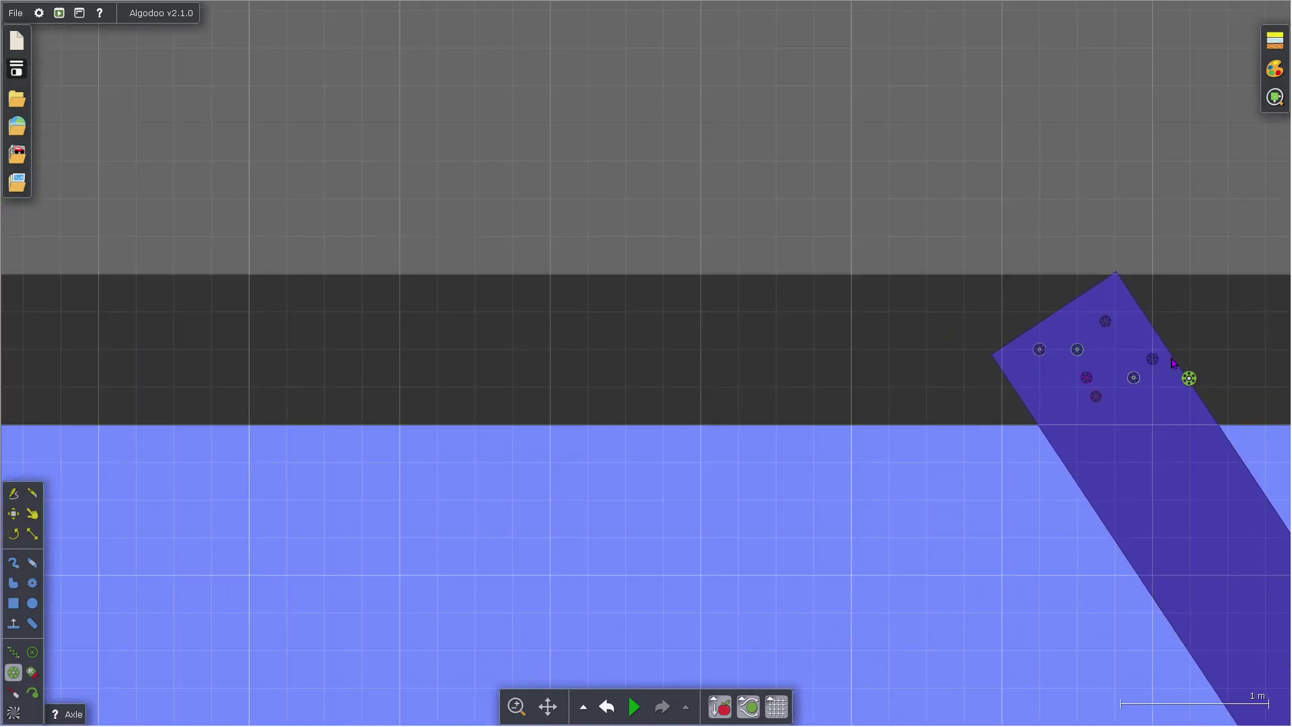
Step: Scatter small axles across the rear slanted bar's upper end where it overlaps the locomotive frame
{"action": "scroll", "coordinate": [368, 404], "scroll_direction": "up", "scroll_amount": 3}
{"action": "scroll", "coordinate": [363, 269], "scroll_direction": "up", "scroll_amount": 10}
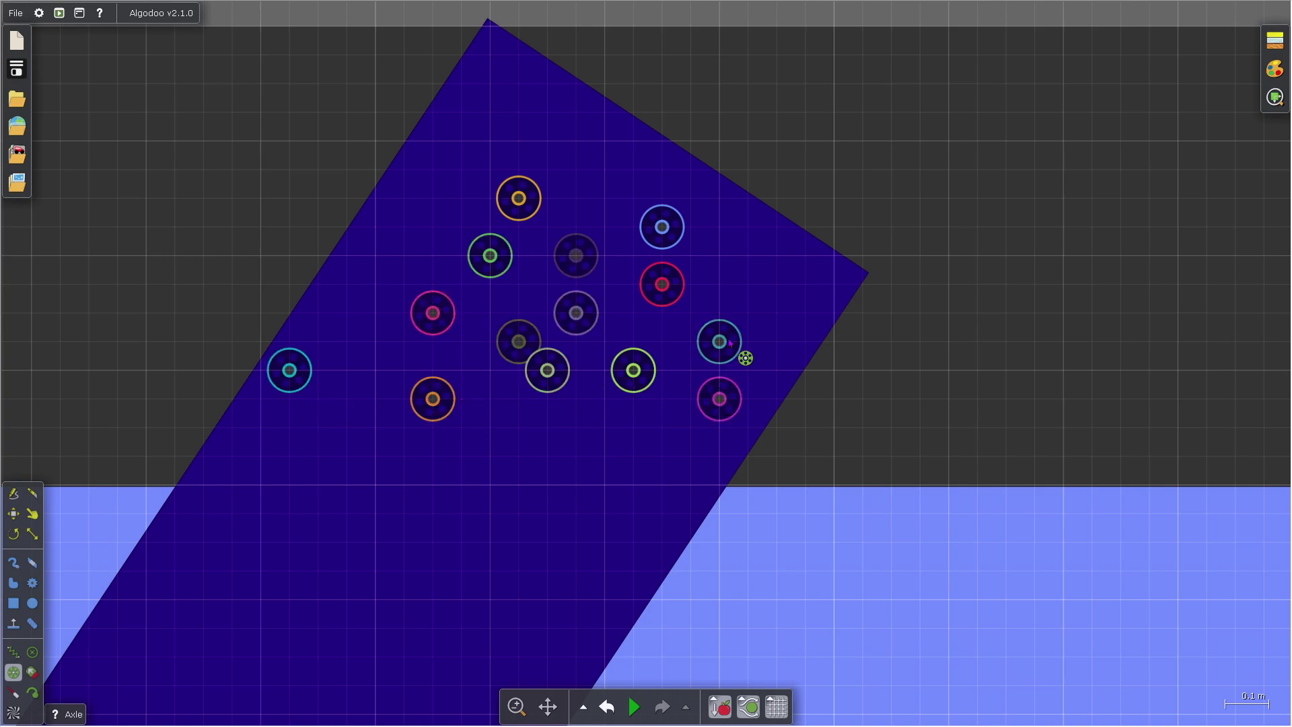
{"action": "scroll", "coordinate": [731, 343], "scroll_direction": "down", "scroll_amount": 20}
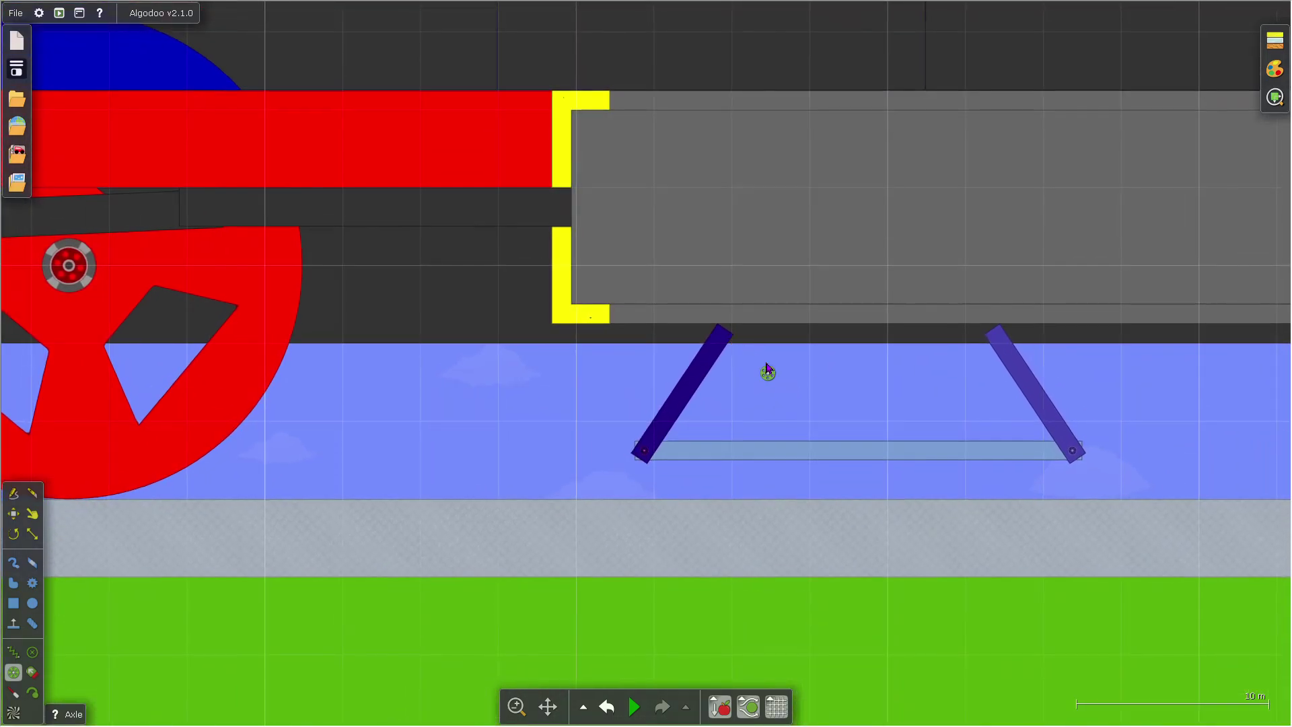
Step: Examine the linkage beneath the cylinder and the axles at both ends of the slanted rear bar
{"action": "scroll", "coordinate": [1076, 445], "scroll_direction": "up", "scroll_amount": 2}
{"action": "scroll", "coordinate": [929, 444], "scroll_direction": "down", "scroll_amount": 1}
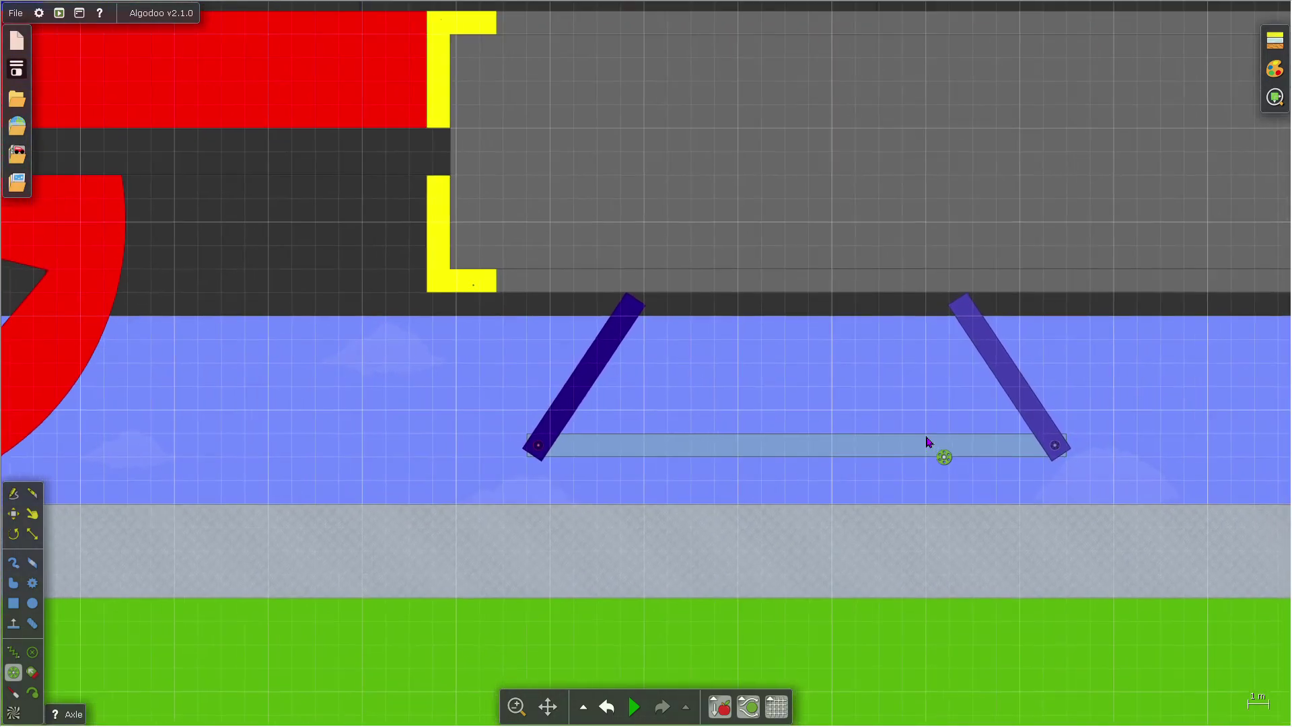
{"action": "scroll", "coordinate": [778, 472], "scroll_direction": "up", "scroll_amount": 1}
{"action": "scroll", "coordinate": [830, 438], "scroll_direction": "up", "scroll_amount": 1}
{"action": "scroll", "coordinate": [576, 296], "scroll_direction": "up", "scroll_amount": 1}
{"action": "scroll", "coordinate": [352, 305], "scroll_direction": "up", "scroll_amount": 2}
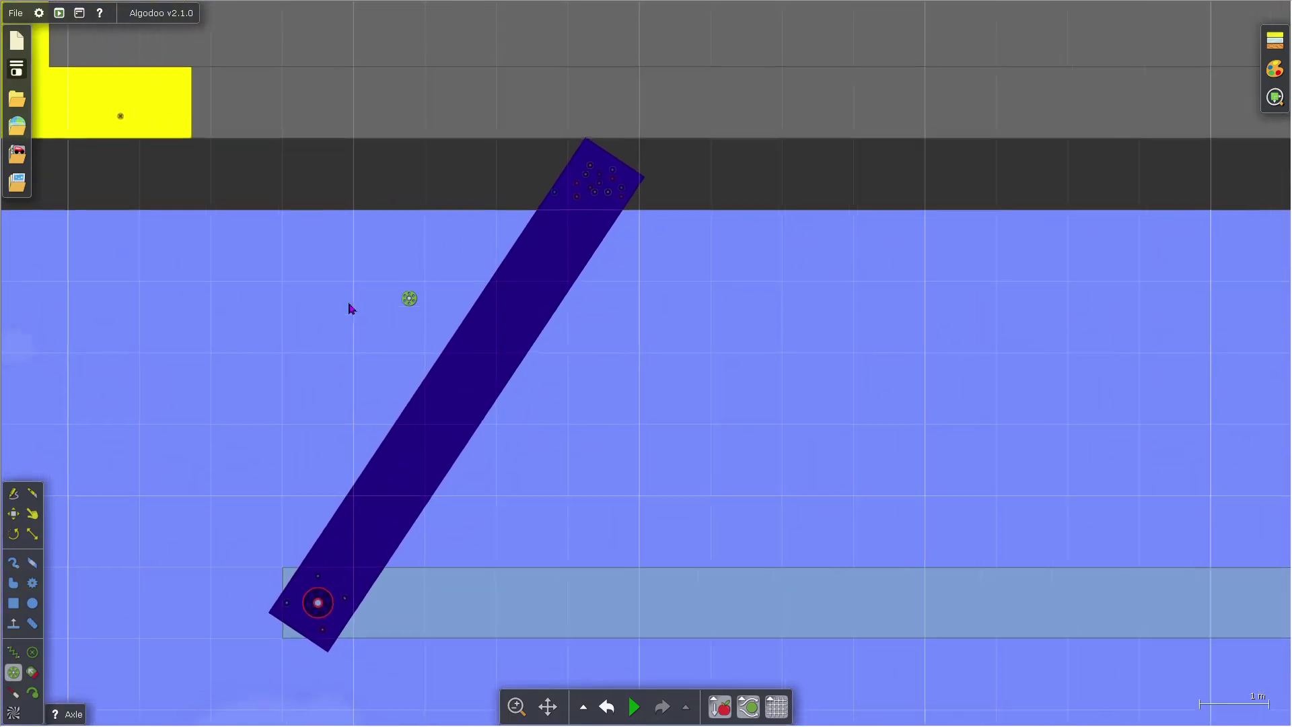
{"action": "scroll", "coordinate": [718, 176], "scroll_direction": "up", "scroll_amount": 1}
{"action": "scroll", "coordinate": [534, 185], "scroll_direction": "up", "scroll_amount": 2}
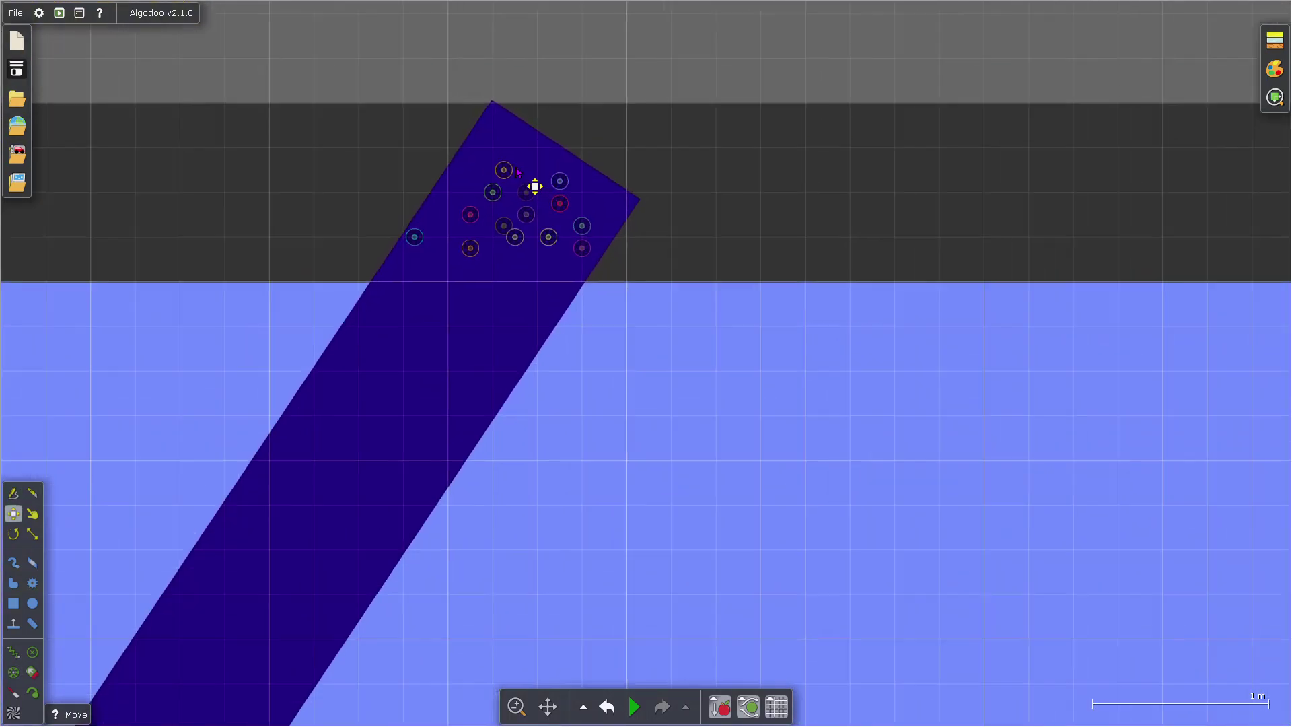
Step: Add a larger axle and more small axles across the front slanted bar's upper end
{"action": "scroll", "coordinate": [301, 307], "scroll_direction": "down", "scroll_amount": 1}
{"action": "left_click_drag", "start_coordinate": [214, 343], "coordinate": [675, 452]}
{"action": "left_click_drag", "start_coordinate": [881, 360], "coordinate": [128, 382]}
{"action": "scroll", "coordinate": [471, 294], "scroll_direction": "up", "scroll_amount": 2}
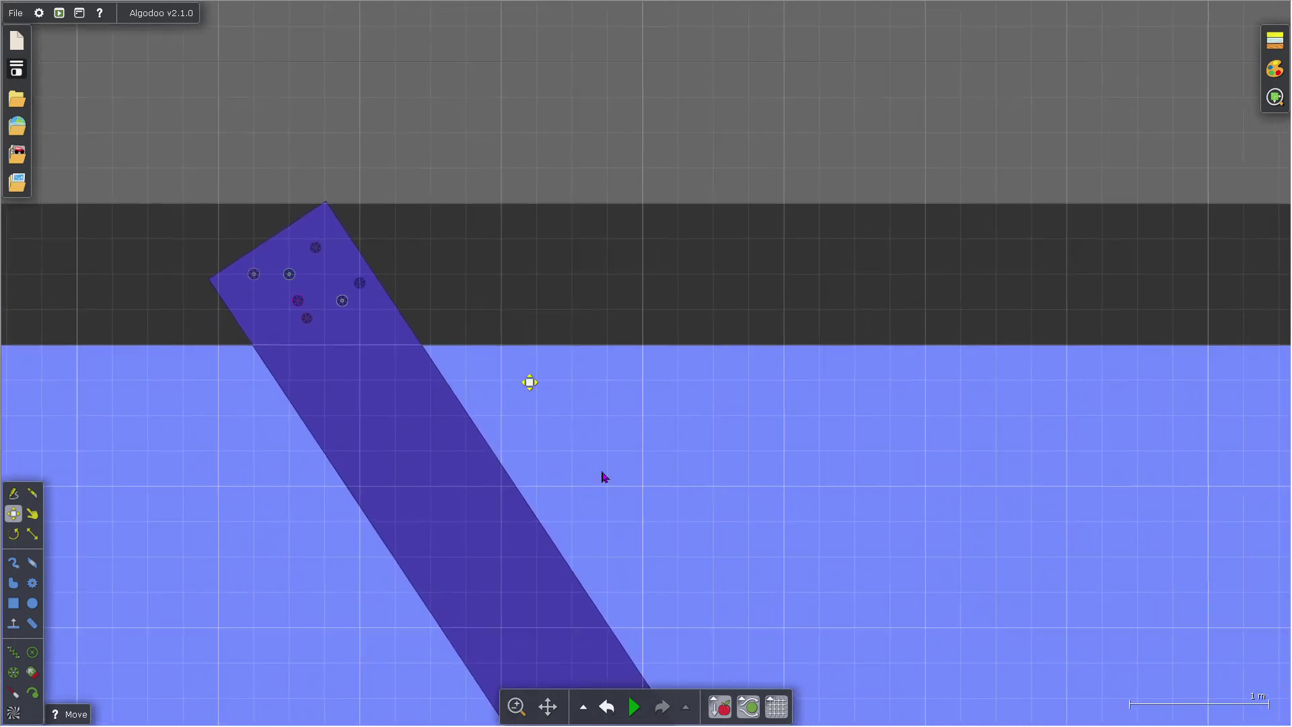
{"action": "scroll", "coordinate": [138, 356], "scroll_direction": "up", "scroll_amount": 3}
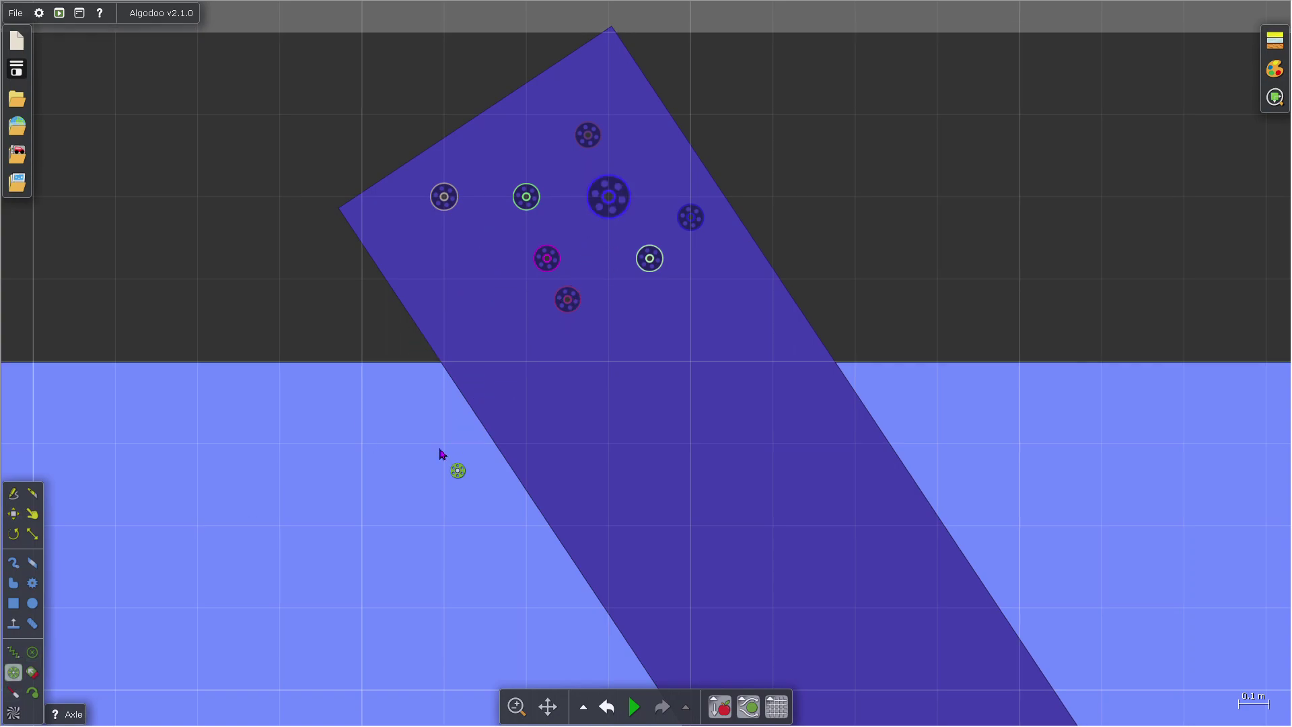
{"action": "scroll", "coordinate": [577, 289], "scroll_direction": "up", "scroll_amount": 3}
{"action": "left_click", "coordinate": [579, 283]}
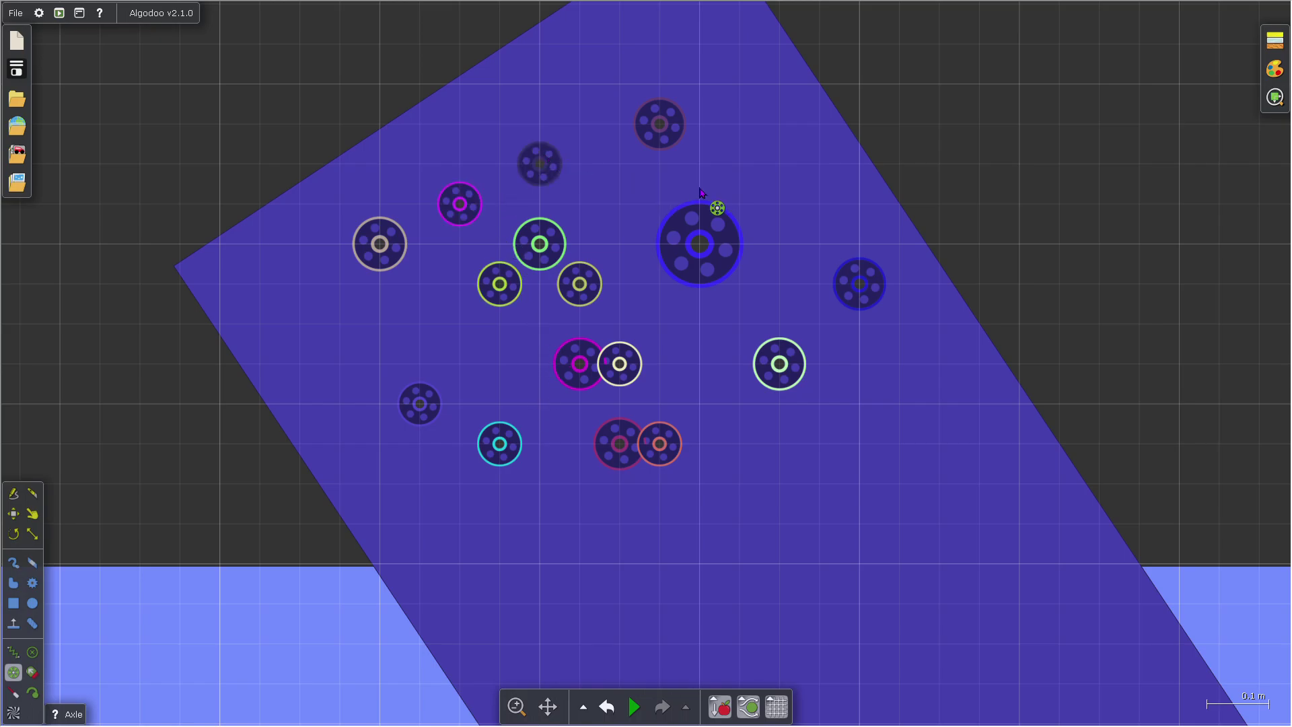
{"action": "scroll", "coordinate": [806, 328], "scroll_direction": "down", "scroll_amount": 5}
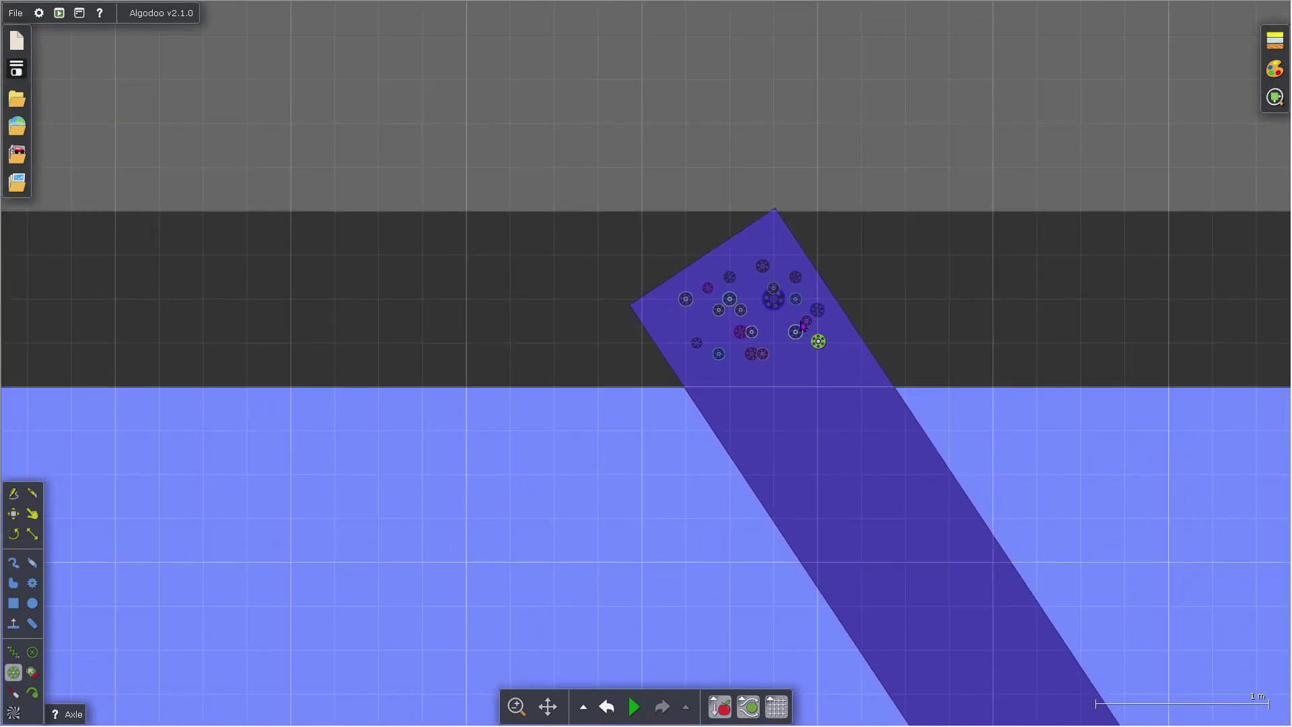
{"action": "scroll", "coordinate": [1048, 384], "scroll_direction": "down", "scroll_amount": 2}
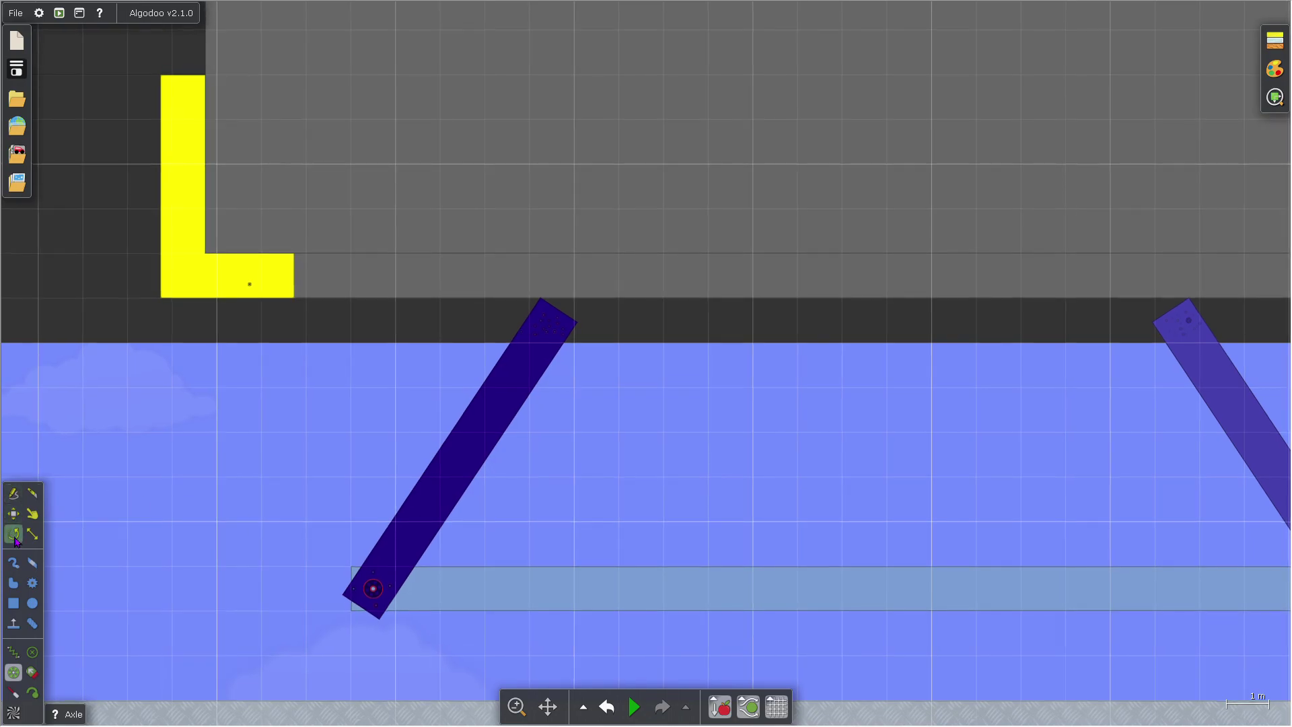
Step: Select all the axles at the upper ends of both slanted bars and make them fully transparent
{"action": "scroll", "coordinate": [289, 361], "scroll_direction": "up", "scroll_amount": 5}
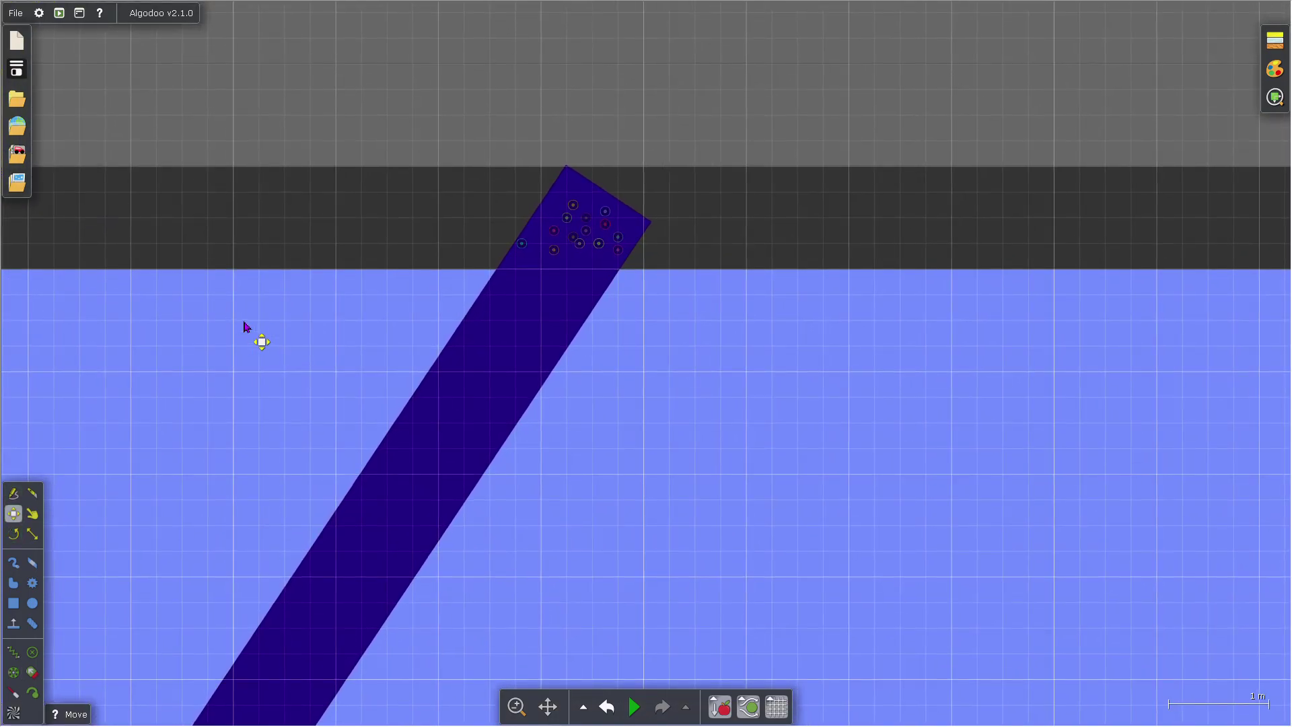
{"action": "left_click_drag", "start_coordinate": [233, 321], "coordinate": [1070, 180]}
{"action": "scroll", "coordinate": [1070, 180], "scroll_direction": "down", "scroll_amount": 2}
{"action": "scroll", "coordinate": [1021, 208], "scroll_direction": "up", "scroll_amount": 3}
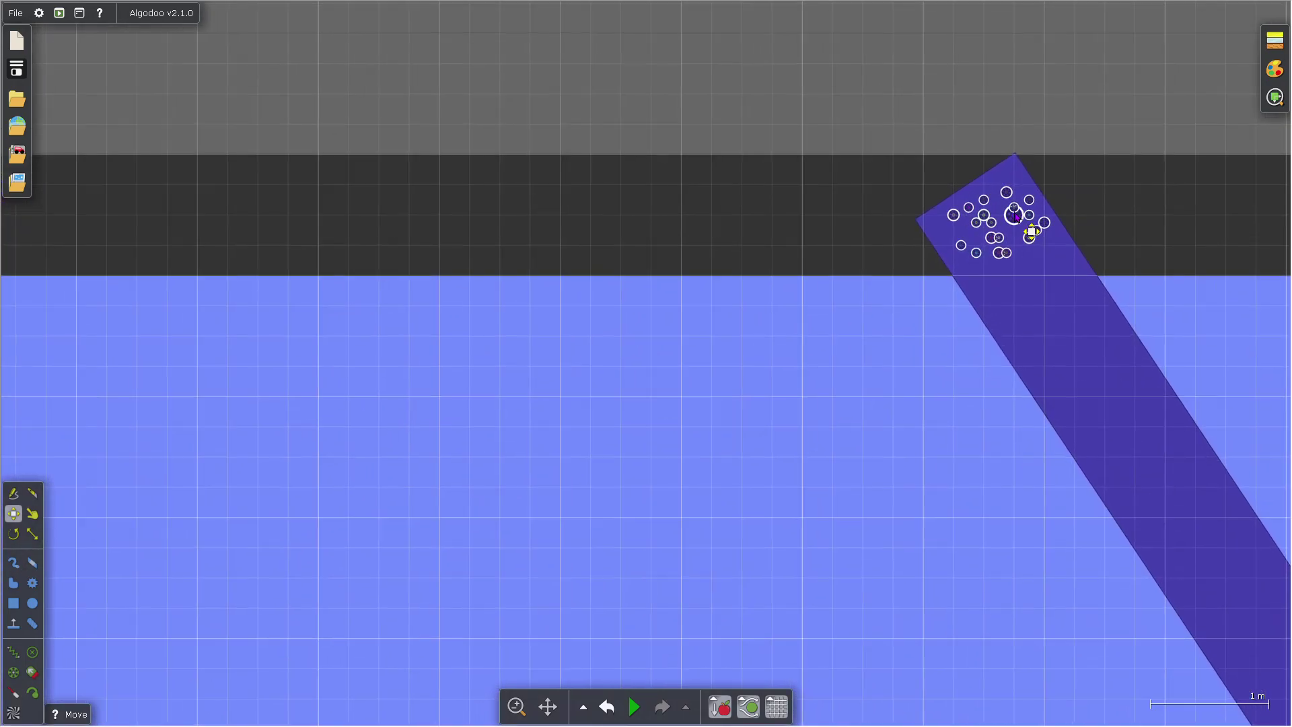
{"action": "right_click", "coordinate": [1026, 225]}
{"action": "left_click", "coordinate": [1050, 323]}
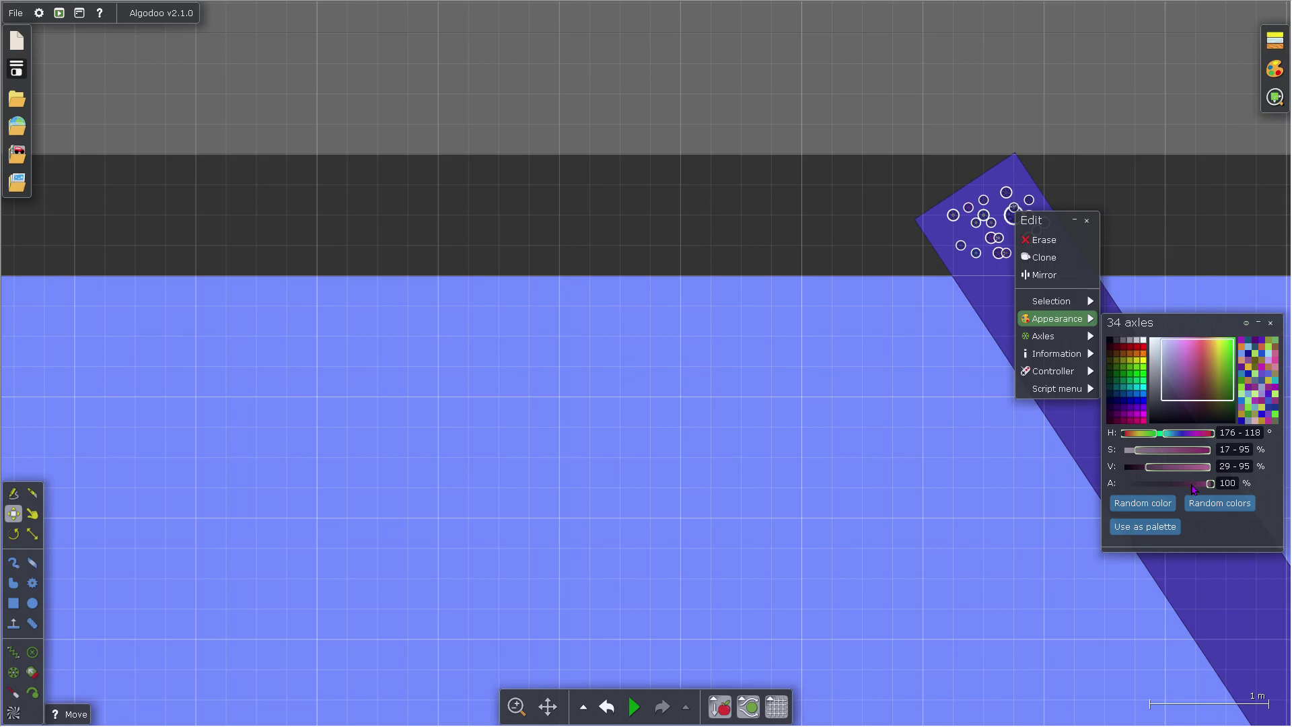
{"action": "left_click_drag", "start_coordinate": [1192, 489], "coordinate": [864, 495]}
{"action": "left_click", "coordinate": [743, 471]}
Step: Run the simulation and pull the locomotive into the air to test the linkage, and undo back to the state before the test
{"action": "scroll", "coordinate": [747, 471], "scroll_direction": "down", "scroll_amount": 3}
{"action": "key", "text": "space"}
{"action": "scroll", "coordinate": [759, 458], "scroll_direction": "down", "scroll_amount": 6}
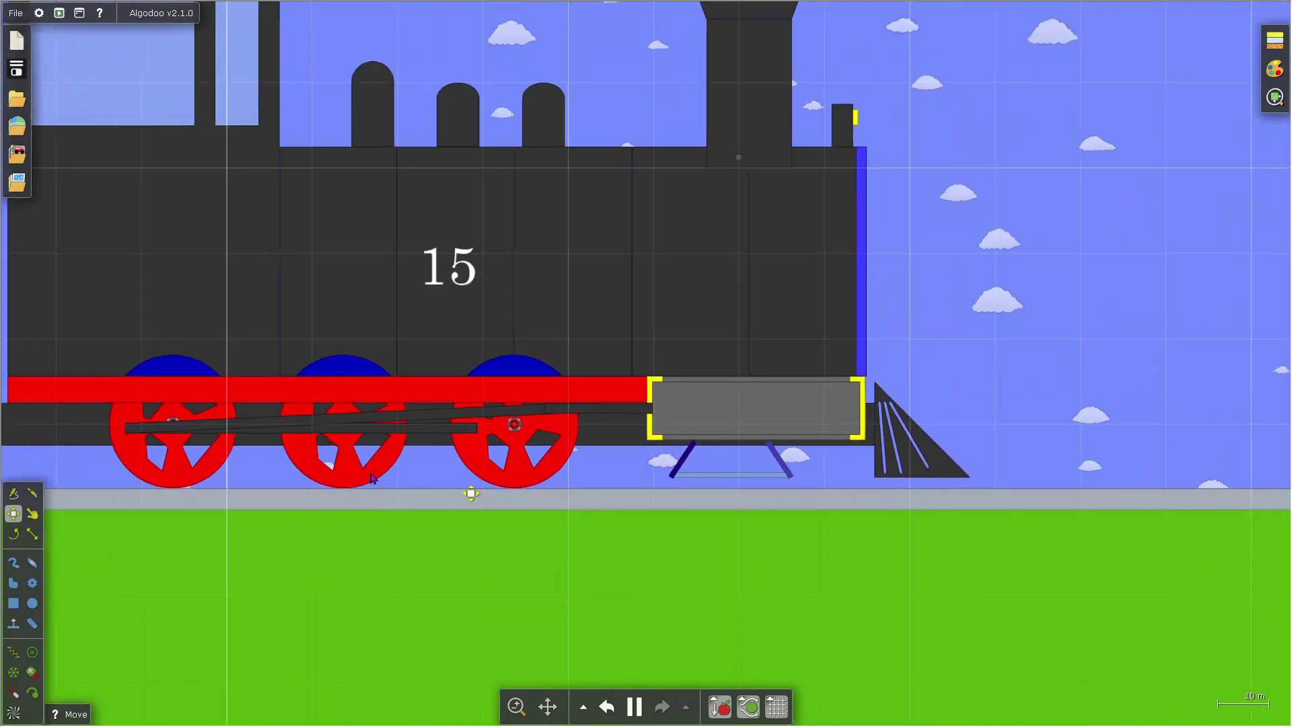
{"action": "left_click", "coordinate": [32, 513]}
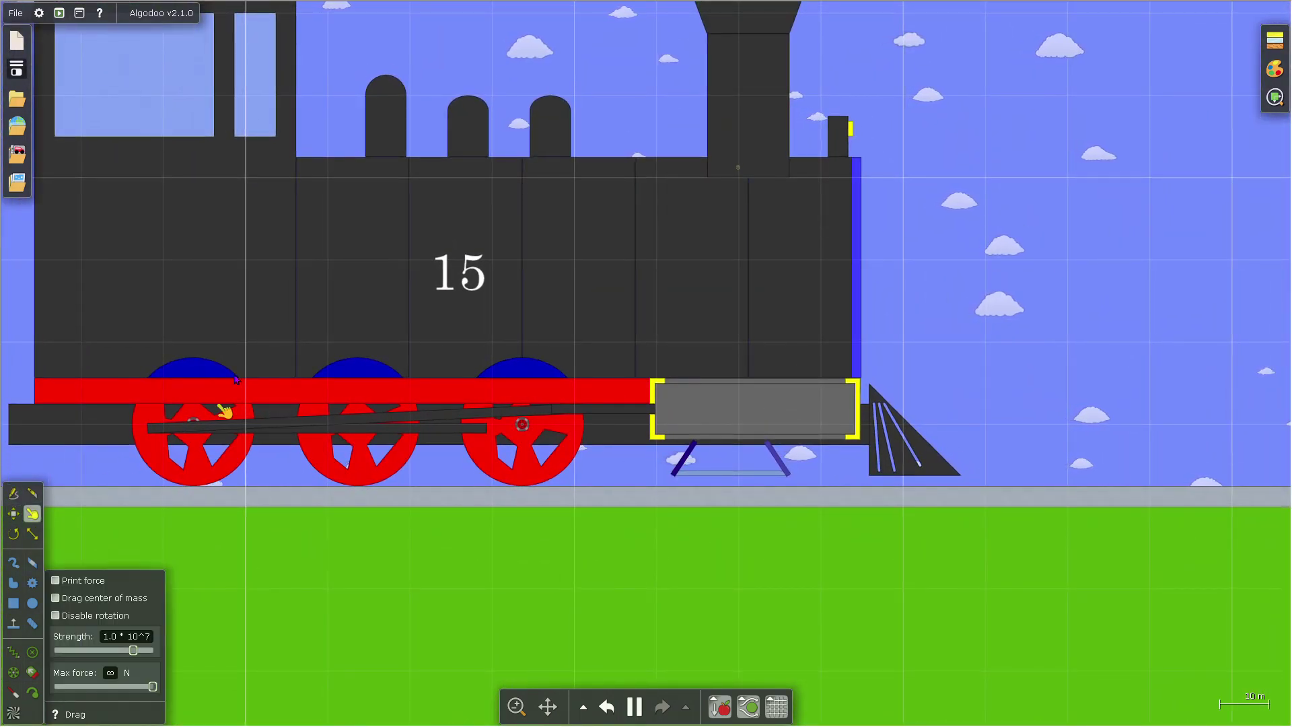
{"action": "left_click_drag", "start_coordinate": [276, 349], "coordinate": [1208, 179]}
{"action": "scroll", "coordinate": [638, 301], "scroll_direction": "down", "scroll_amount": 3}
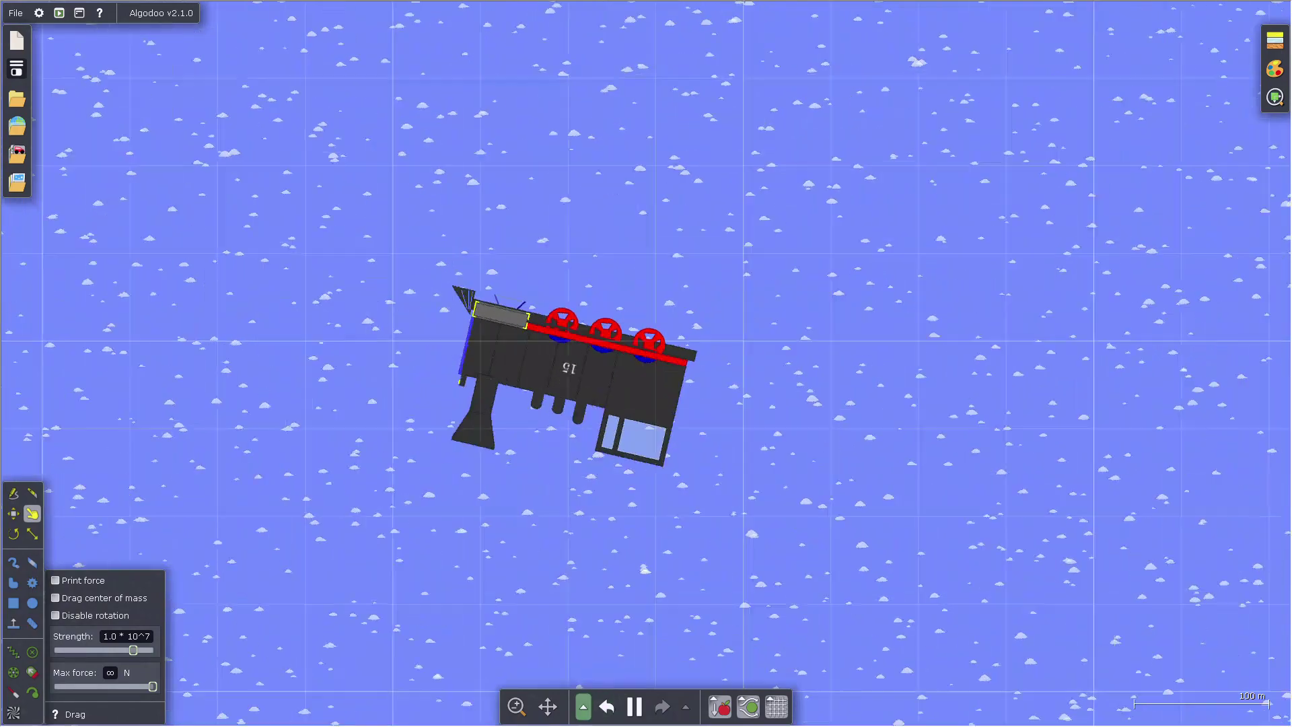
{"action": "left_click", "coordinate": [606, 706]}
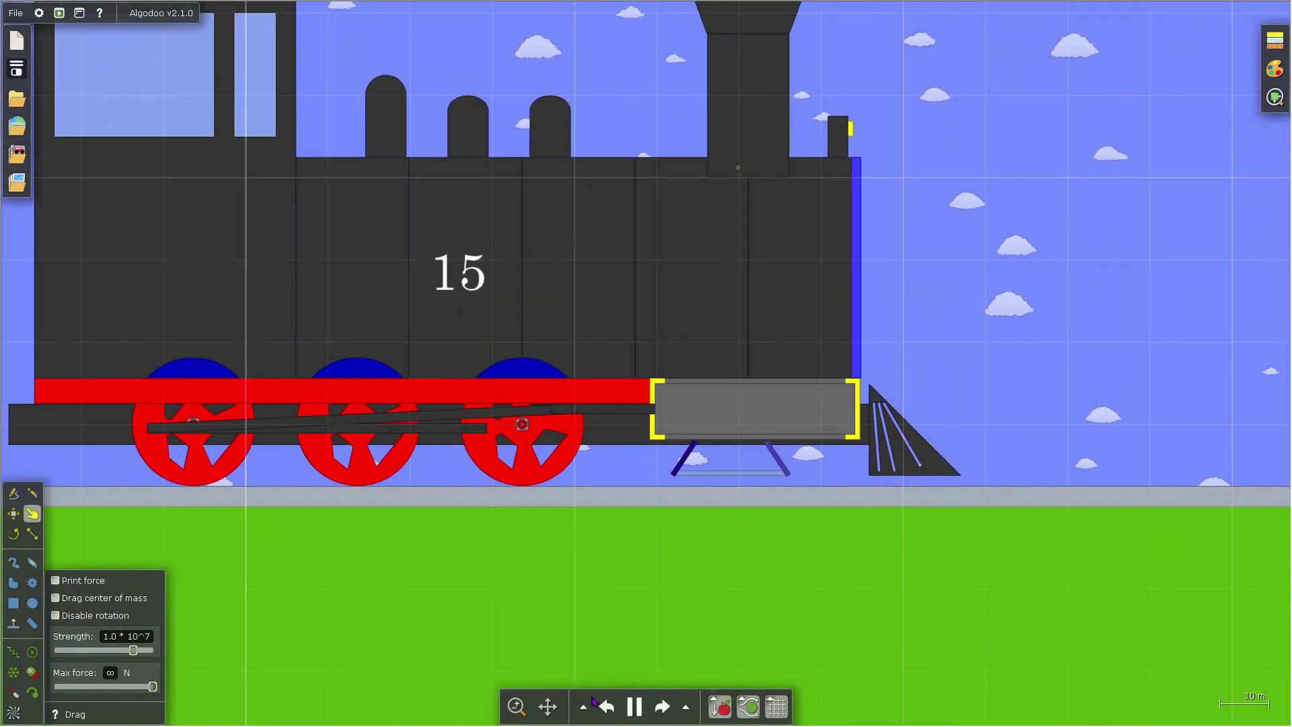
{"action": "left_click", "coordinate": [605, 706]}
Step: Color the three linkage bars beneath the front cylinder dark gray and keep them only on collision layer G
{"action": "scroll", "coordinate": [711, 419], "scroll_direction": "up", "scroll_amount": 8}
{"action": "scroll", "coordinate": [733, 555], "scroll_direction": "down", "scroll_amount": 3}
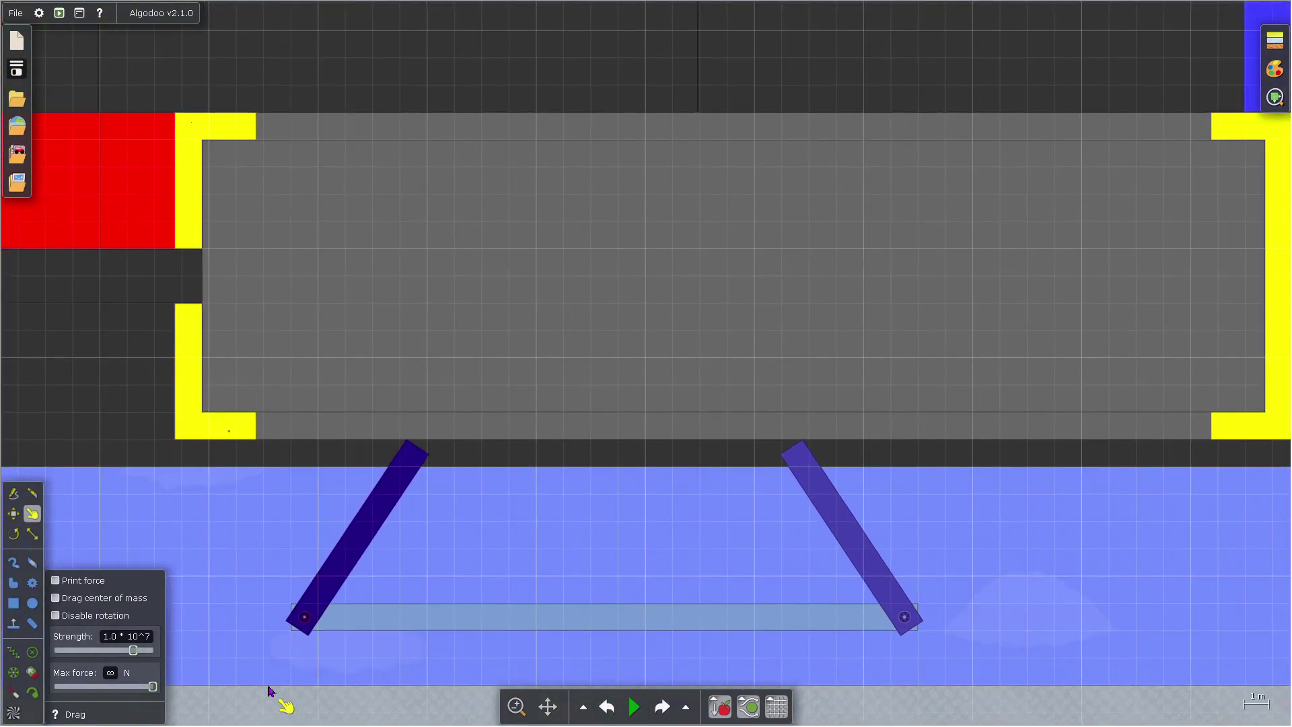
{"action": "scroll", "coordinate": [337, 550], "scroll_direction": "up", "scroll_amount": 4}
{"action": "key", "text": "c"}
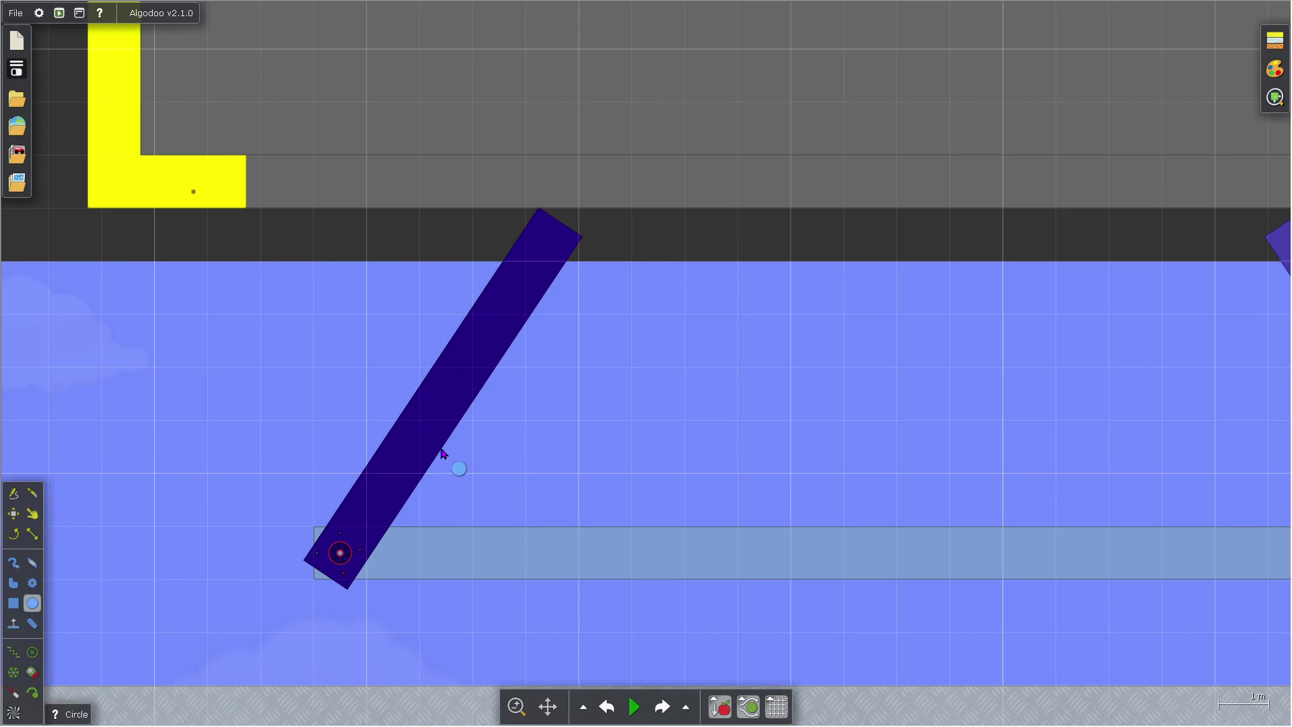
{"action": "left_click", "coordinate": [442, 451]}
{"action": "left_click", "coordinate": [487, 562], "text": "shift"}
{"action": "left_click_drag", "start_coordinate": [688, 424], "coordinate": [220, 404]}
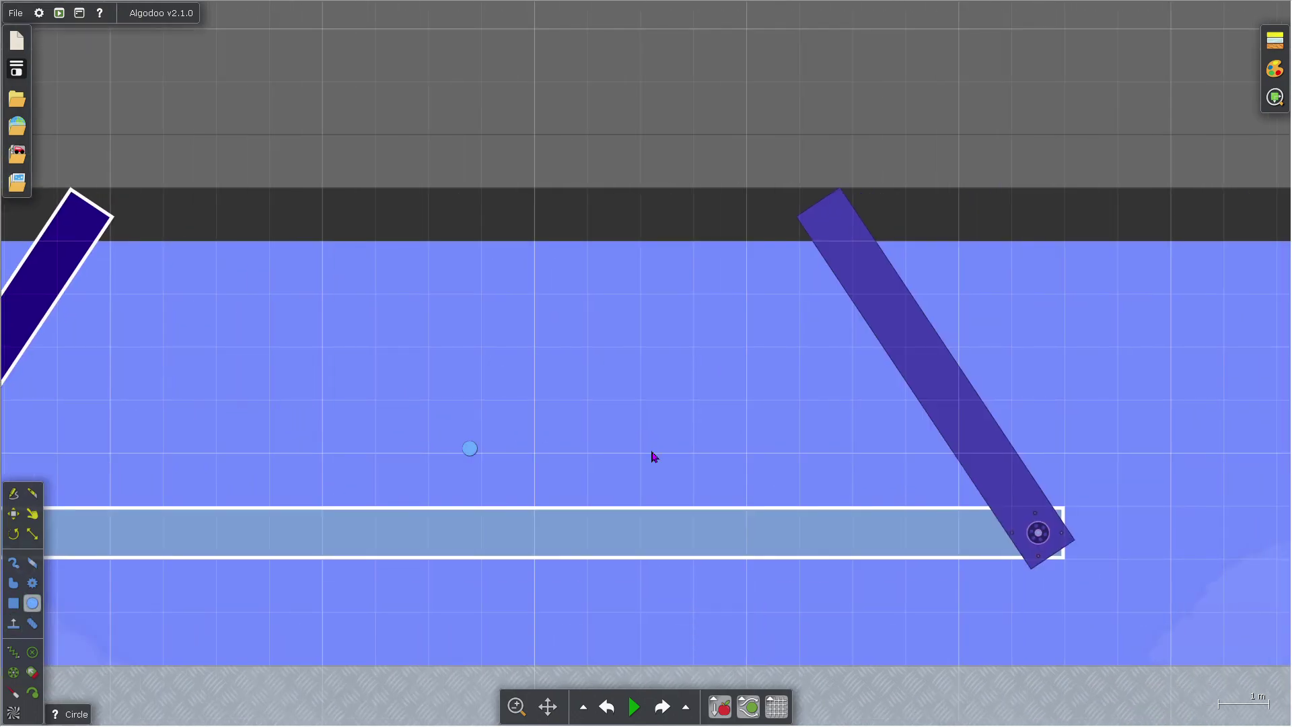
{"action": "left_click", "coordinate": [976, 428], "text": "shift"}
{"action": "right_click", "coordinate": [976, 428]}
{"action": "left_click", "coordinate": [1014, 557]}
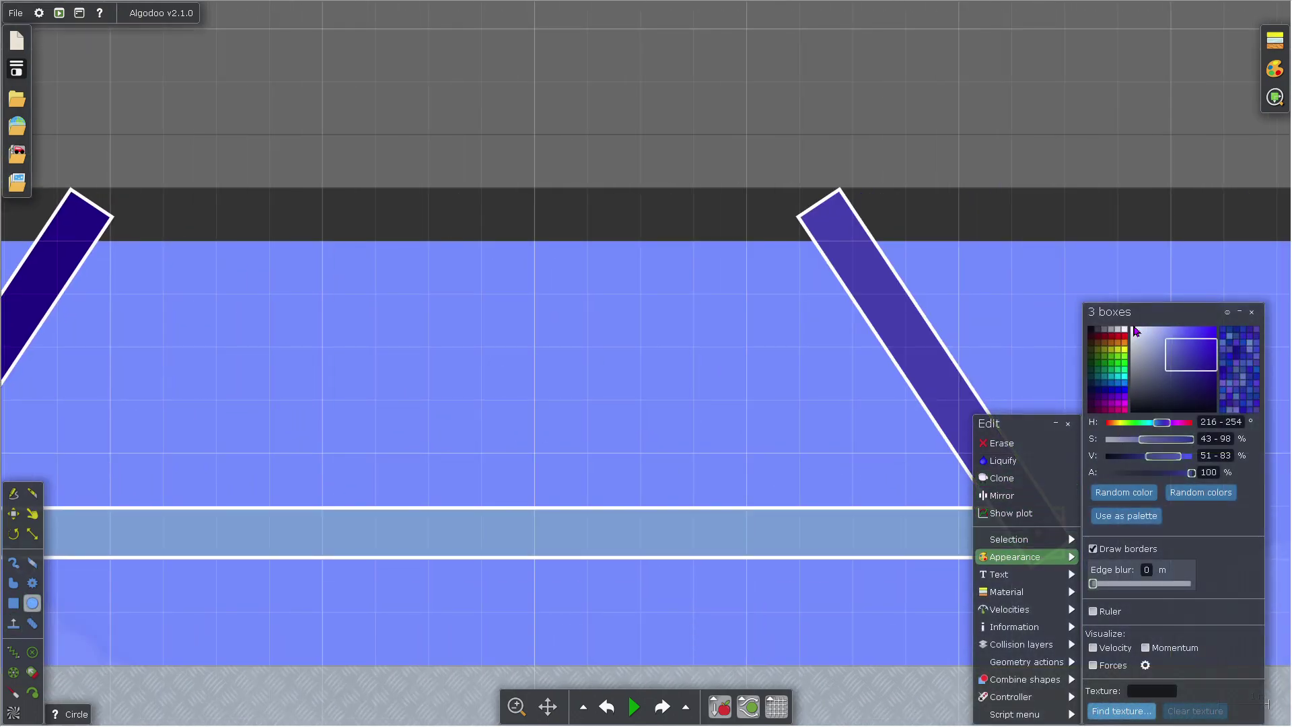
{"action": "left_click", "coordinate": [1097, 331]}
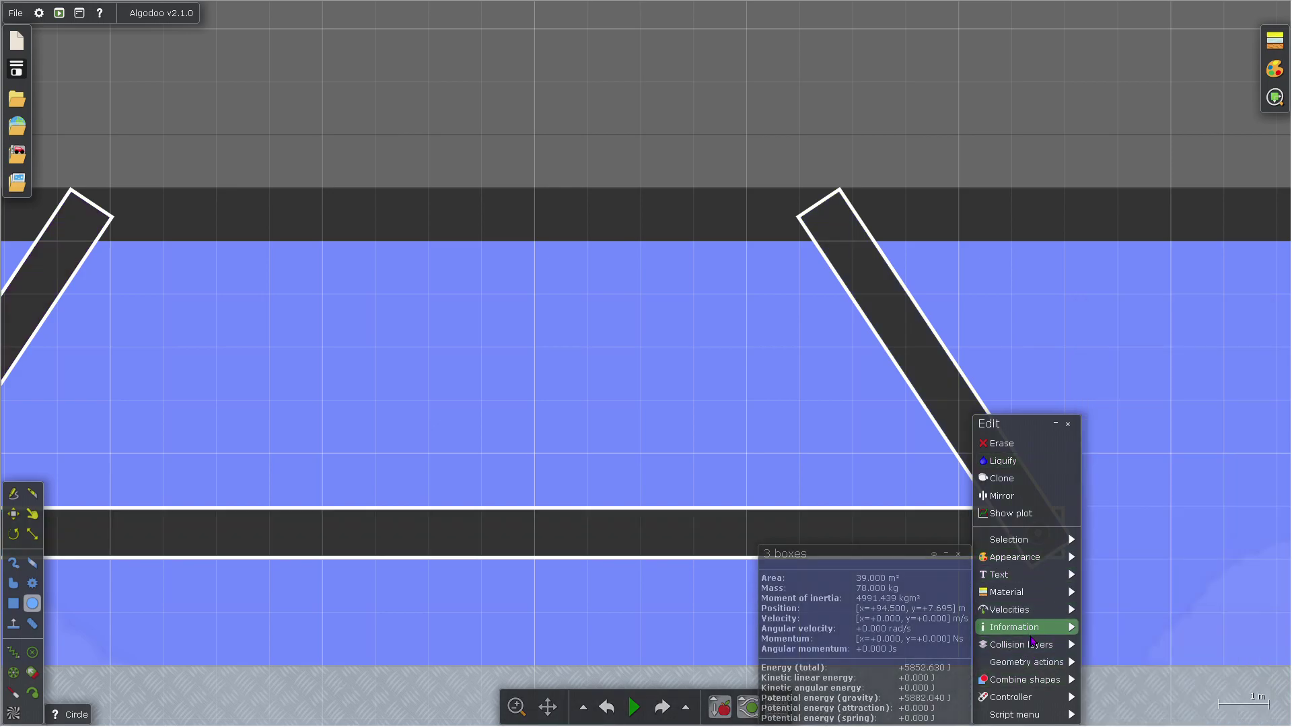
{"action": "left_click", "coordinate": [1020, 644]}
{"action": "left_click", "coordinate": [1132, 499]}
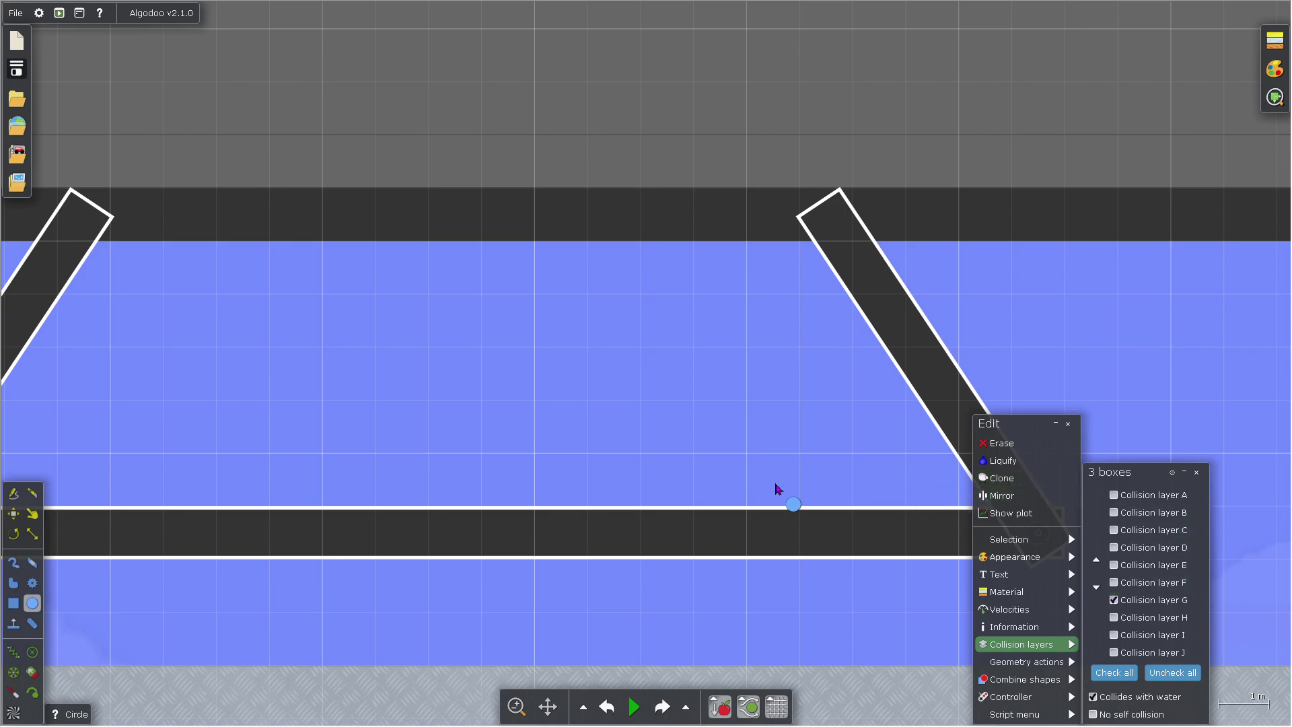
Step: Draw a wheel circle about 5 m in diameter over the linkage's rear lower corner and clone it to the front lower corner
{"action": "scroll", "coordinate": [778, 489], "scroll_direction": "down", "scroll_amount": 5}
{"action": "scroll", "coordinate": [349, 532], "scroll_direction": "up", "scroll_amount": 6}
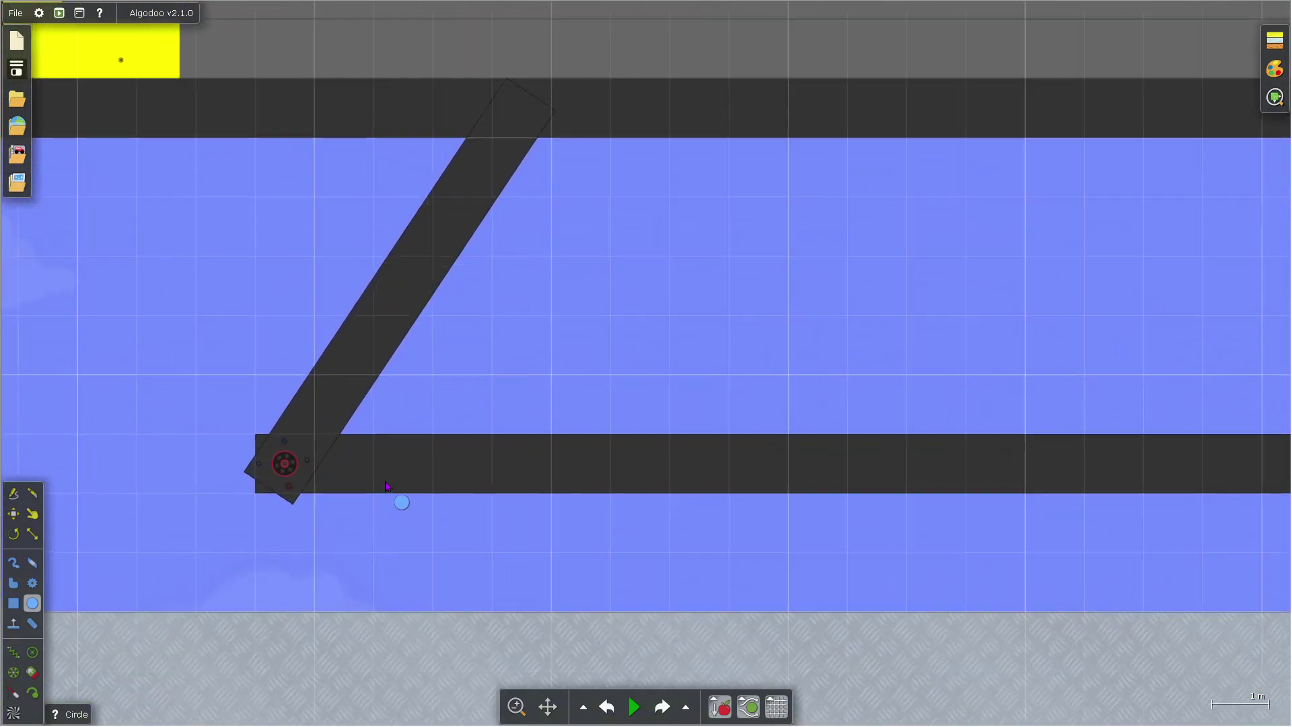
{"action": "scroll", "coordinate": [387, 486], "scroll_direction": "up", "scroll_amount": 3}
{"action": "mouse_move", "coordinate": [404, 453]}
{"action": "left_mouse_down"}
{"action": "mouse_move", "coordinate": [432, 586]}
{"action": "mouse_move", "coordinate": [407, 718]}
{"action": "left_mouse_up"}
{"action": "scroll", "coordinate": [406, 713], "scroll_direction": "down", "scroll_amount": 5}
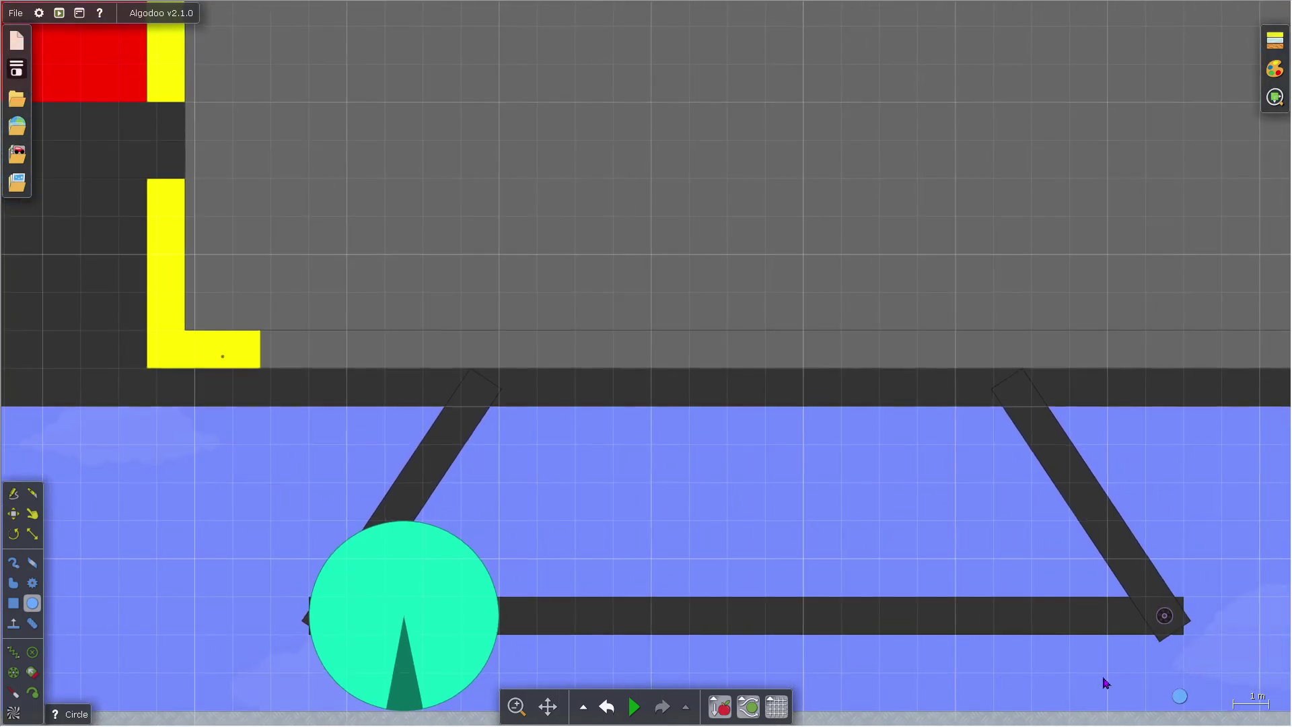
{"action": "left_click_drag", "start_coordinate": [1030, 658], "coordinate": [879, 582]}
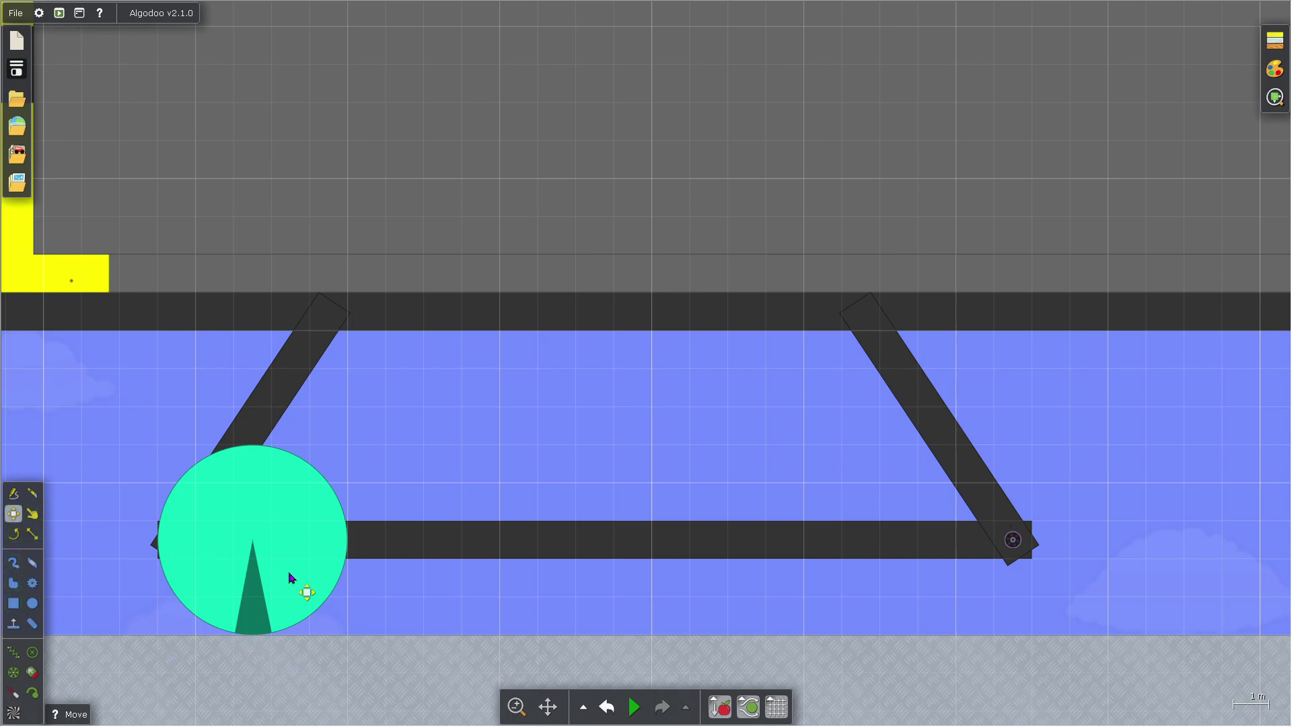
{"action": "mouse_move", "coordinate": [288, 574]}
{"action": "left_mouse_down", "text": "ctrl"}
{"action": "mouse_move", "coordinate": [745, 541]}
{"action": "mouse_move", "coordinate": [982, 573]}
{"action": "left_mouse_up", "text": "ctrl"}
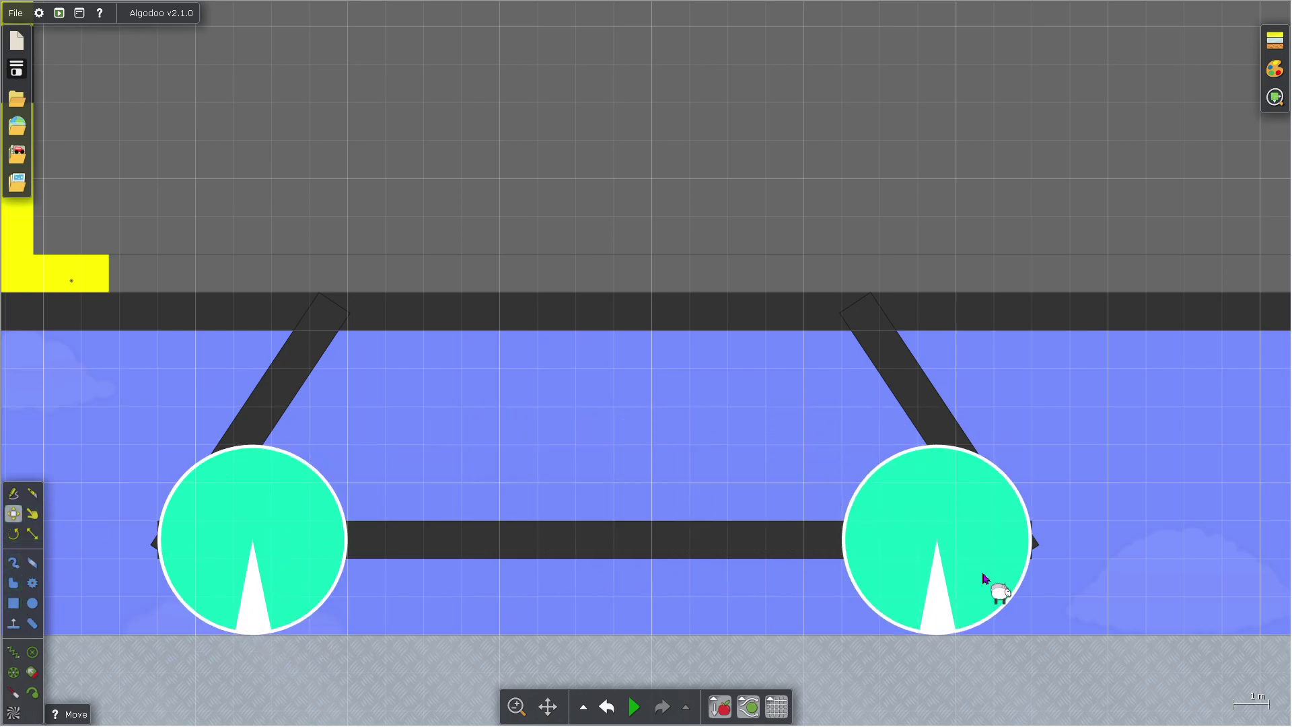
{"action": "left_click", "coordinate": [633, 613]}
Step: Select both small wheel circles and add a center axle to each
{"action": "scroll", "coordinate": [150, 590], "scroll_direction": "up", "scroll_amount": 5}
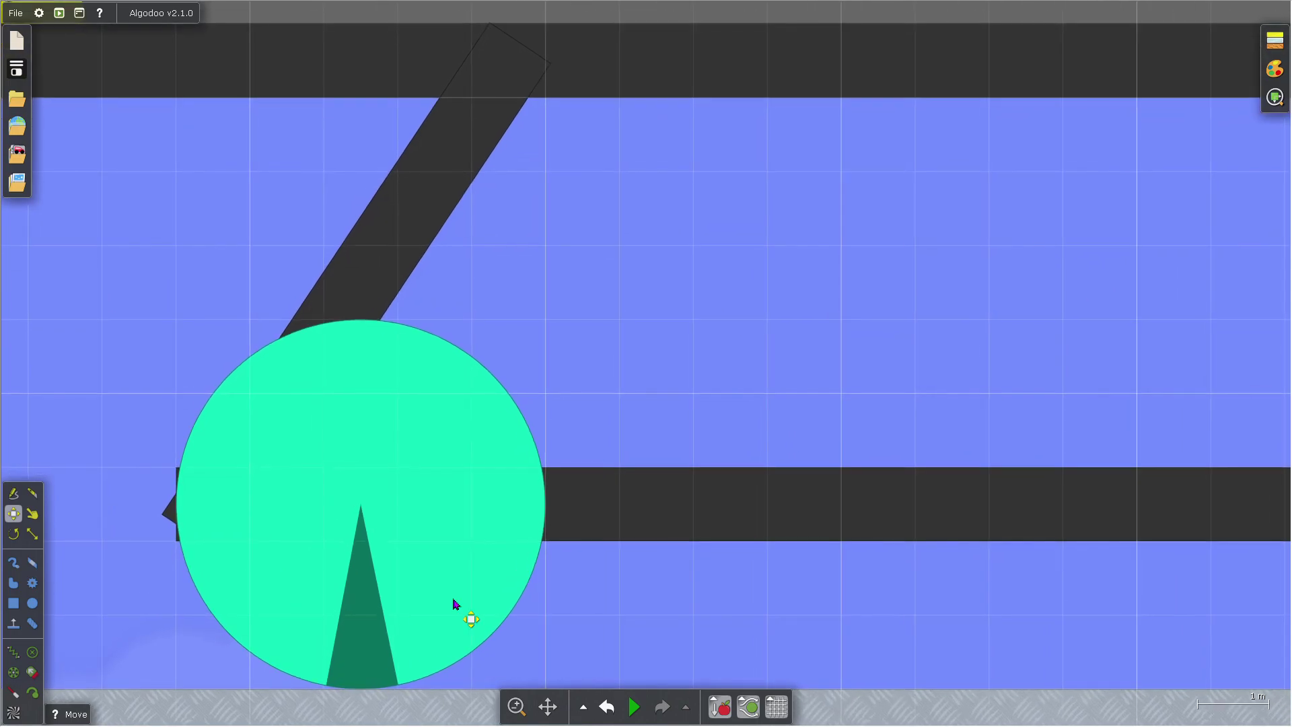
{"action": "left_click", "coordinate": [455, 604]}
{"action": "scroll", "coordinate": [458, 607], "scroll_direction": "down", "scroll_amount": 5}
{"action": "left_click", "coordinate": [1036, 613], "text": "shift"}
{"action": "right_click", "coordinate": [1036, 614]}
{"action": "mouse_move", "coordinate": [1115, 656]}
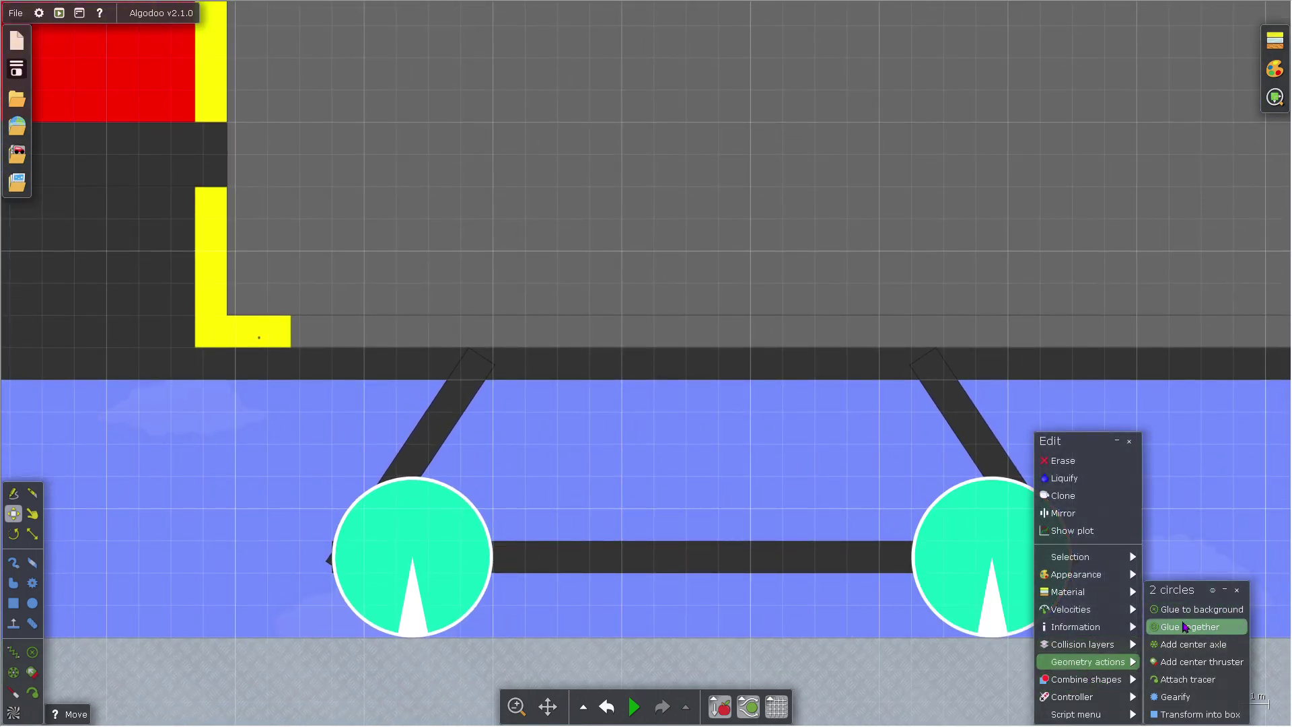
{"action": "left_click", "coordinate": [1195, 645]}
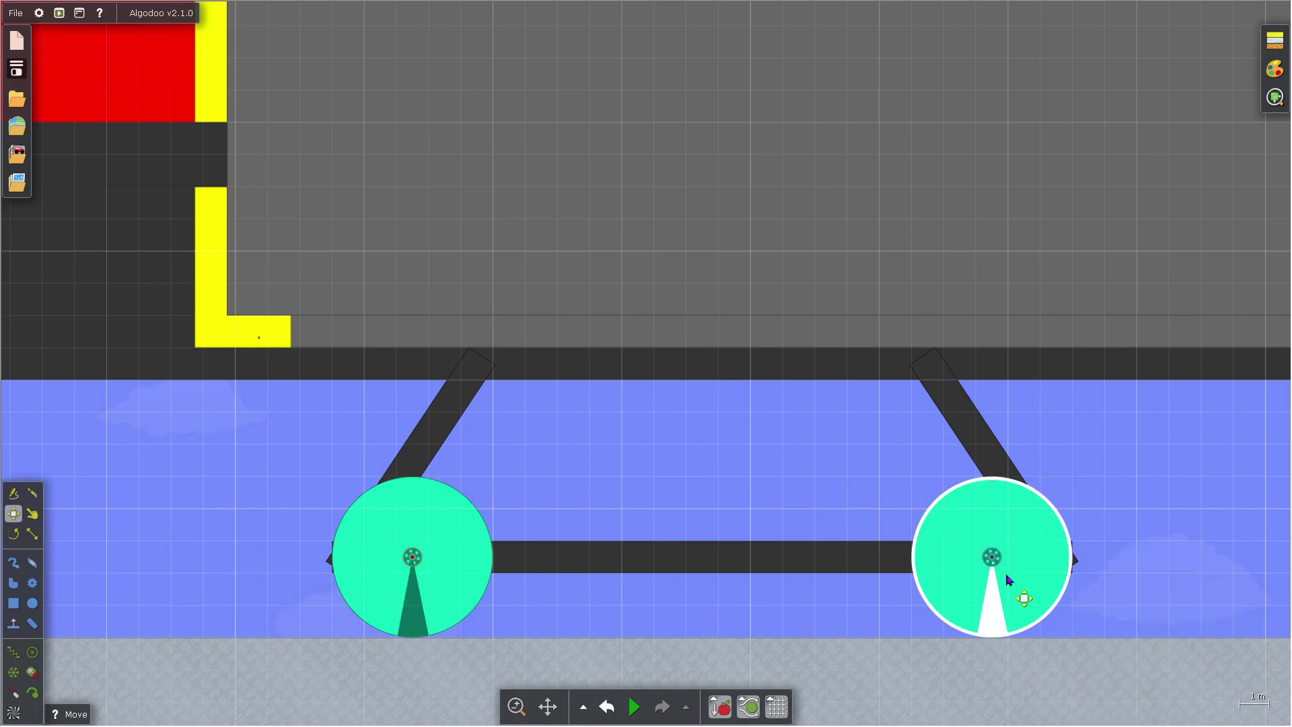
Step: Color both small wheels and their center axles red
{"action": "left_click", "coordinate": [407, 590], "text": "shift"}
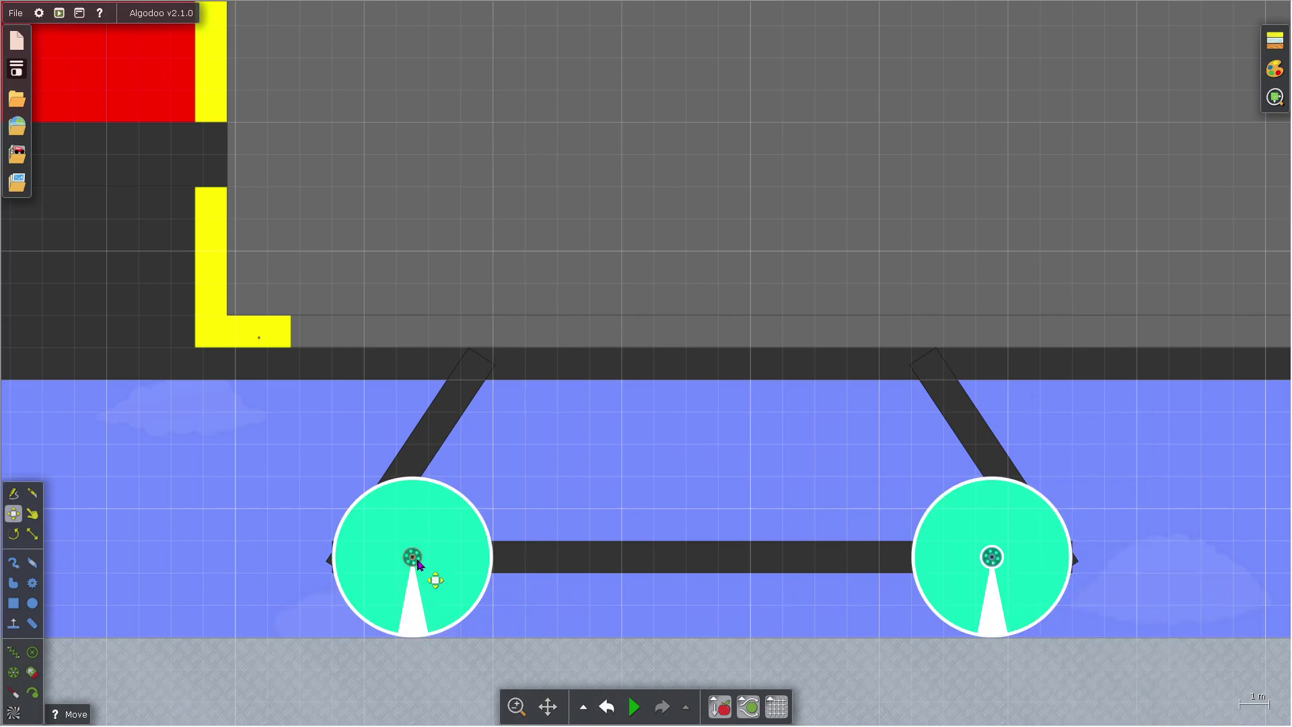
{"action": "right_click", "coordinate": [417, 564]}
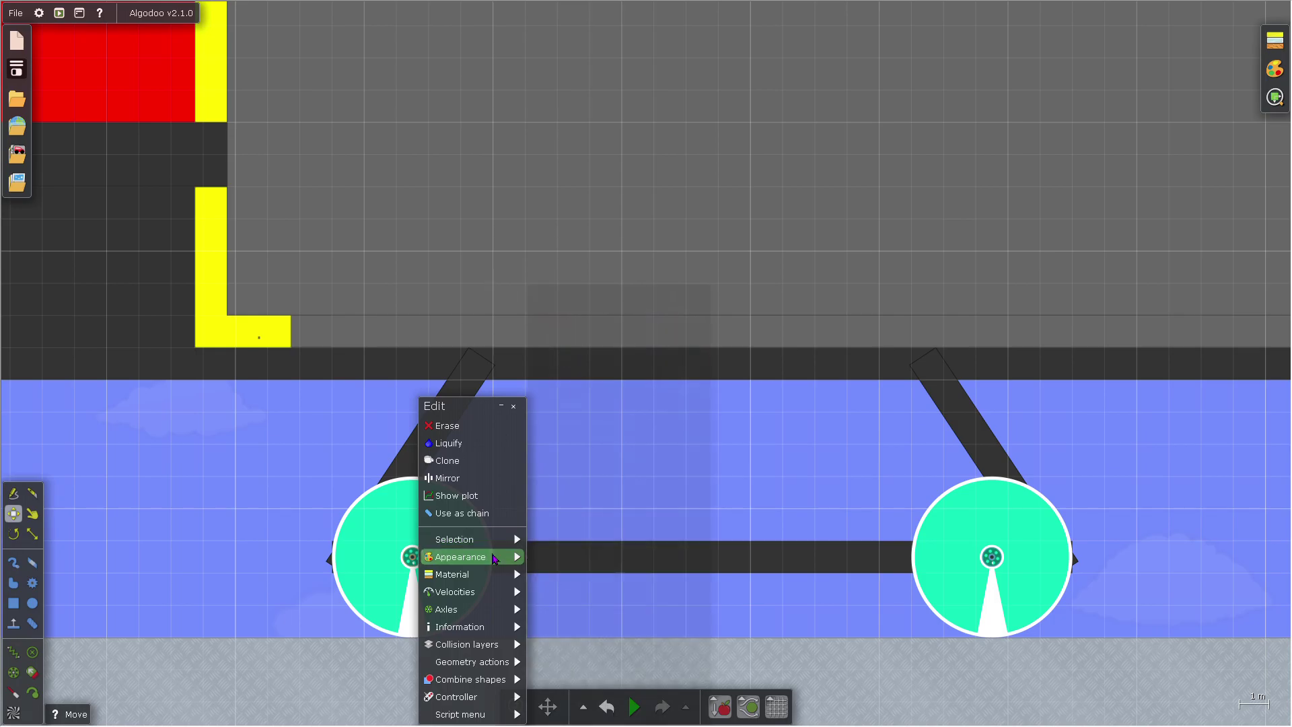
{"action": "mouse_move", "coordinate": [471, 556]}
{"action": "left_click", "coordinate": [573, 323]}
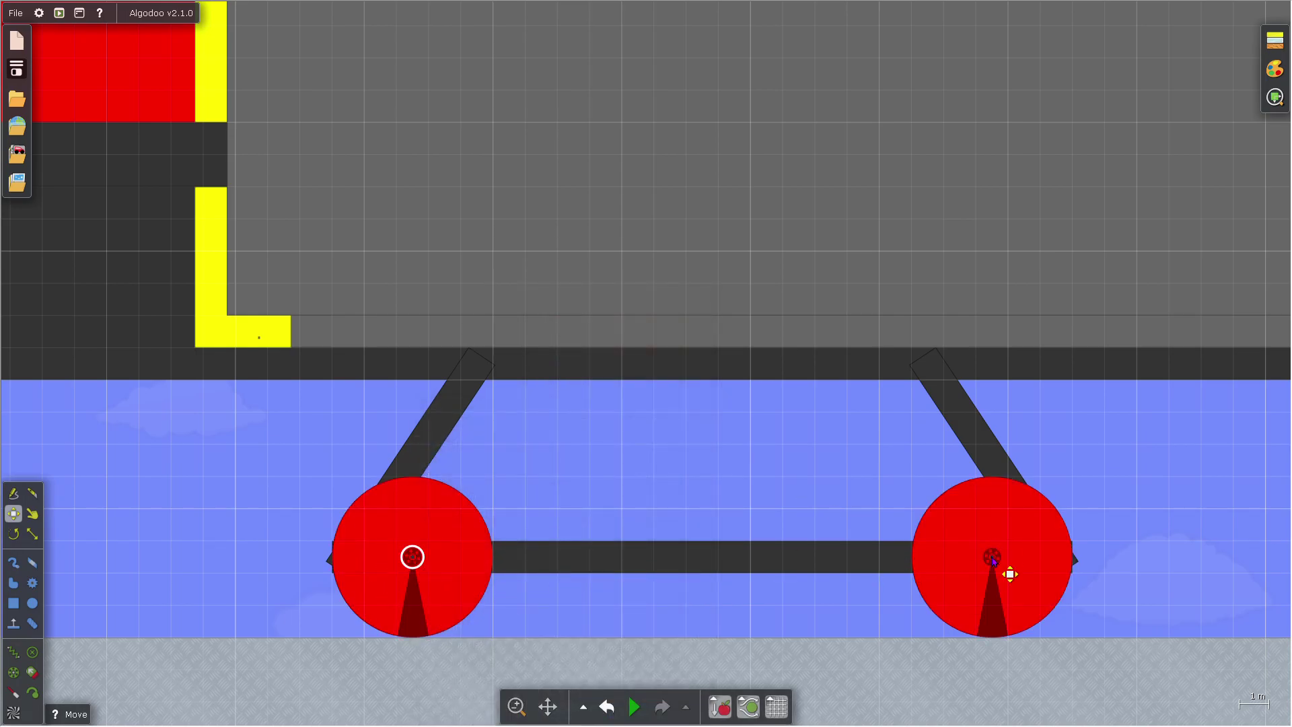
Step: Recolor the two center axles of the small wheels gray
{"action": "right_click", "coordinate": [993, 560]}
{"action": "mouse_move", "coordinate": [1034, 644]}
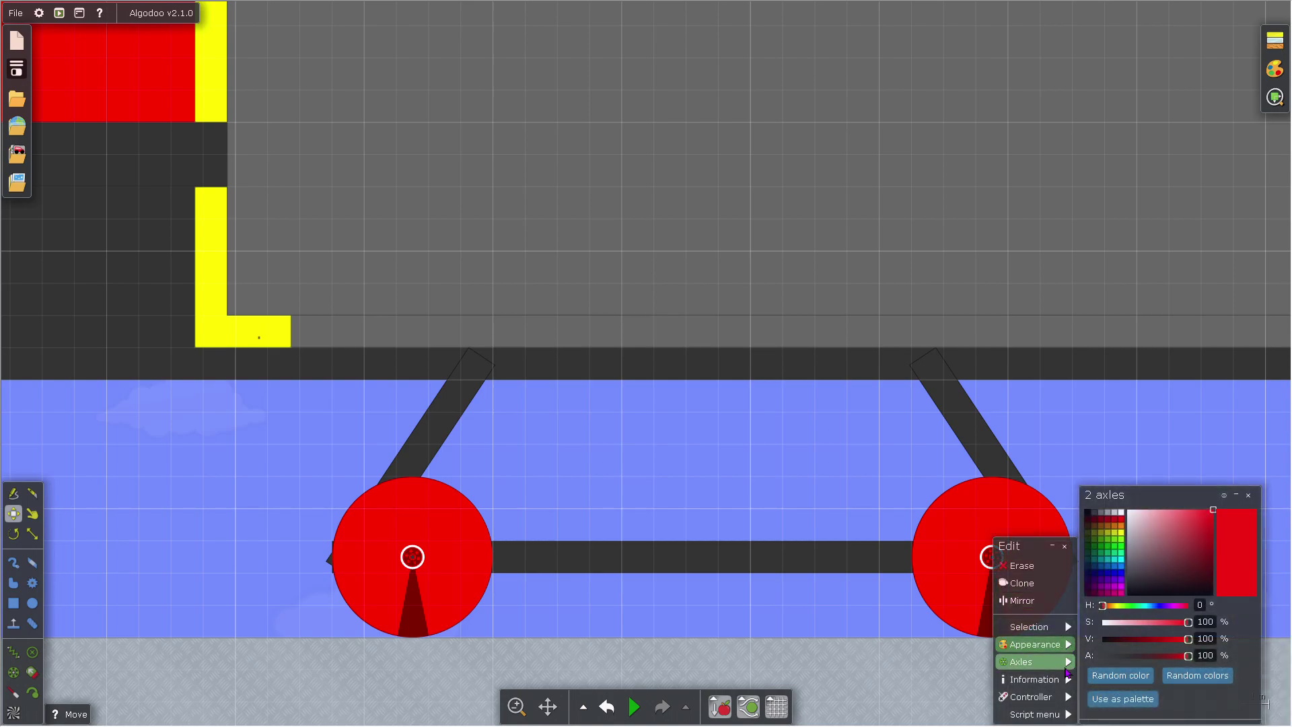
{"action": "mouse_move", "coordinate": [1067, 667]}
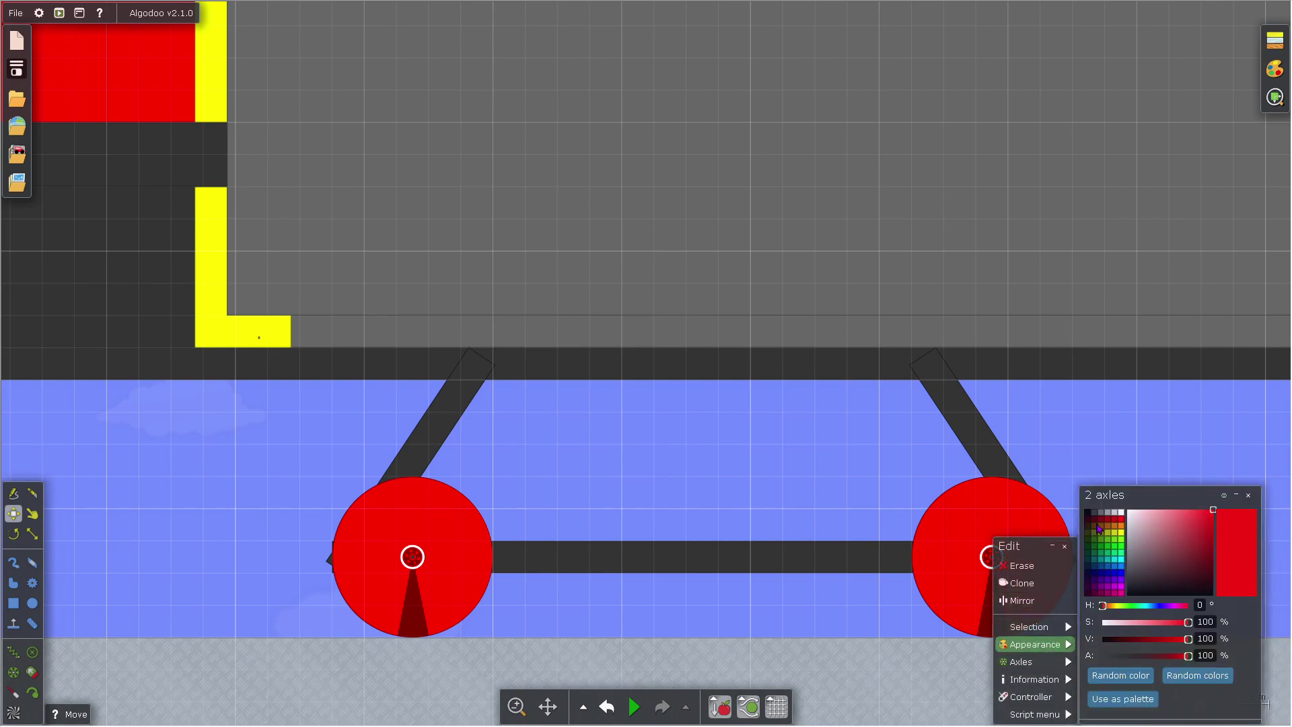
{"action": "left_click", "coordinate": [1097, 516]}
{"action": "left_click", "coordinate": [1102, 514]}
{"action": "left_click", "coordinate": [1123, 430]}
Step: Run the simulation and examine how the new small wheels roll on the rail
{"action": "scroll", "coordinate": [1128, 526], "scroll_direction": "down", "scroll_amount": 7}
{"action": "scroll", "coordinate": [1133, 545], "scroll_direction": "up", "scroll_amount": 8}
{"action": "key", "text": "space"}
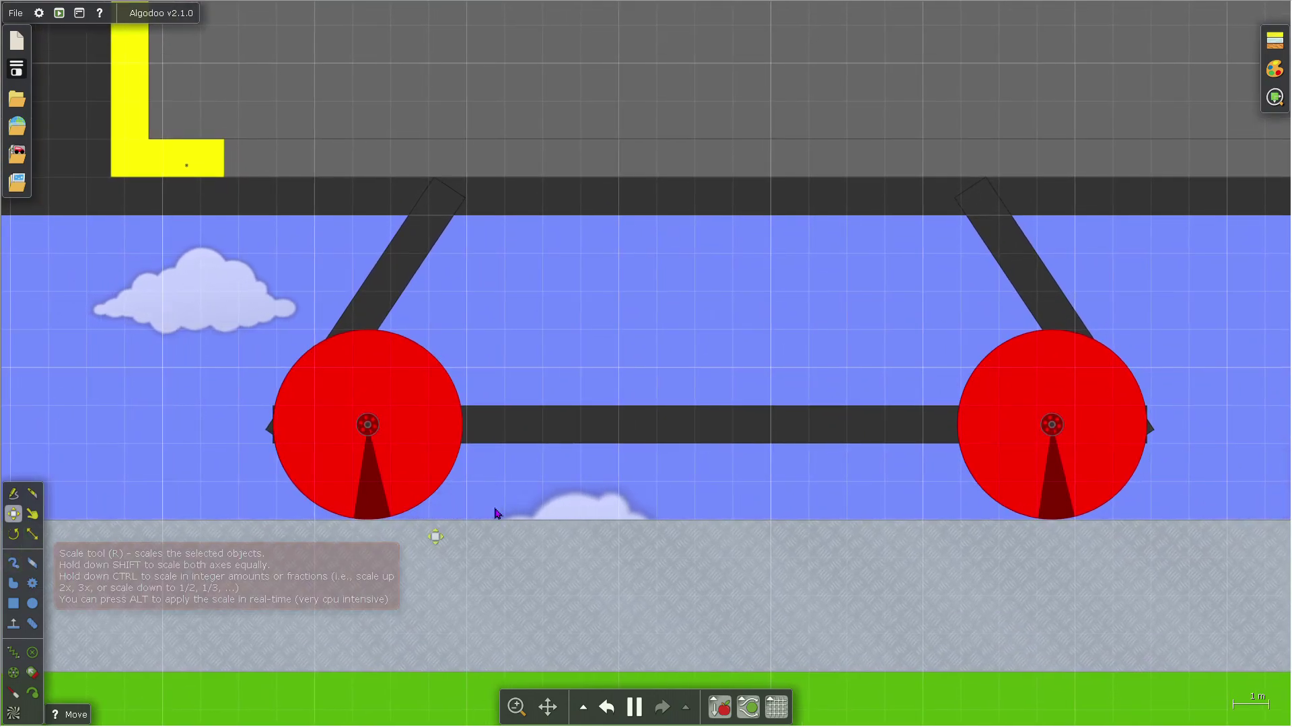
{"action": "scroll", "coordinate": [532, 515], "scroll_direction": "up", "scroll_amount": 5}
{"action": "scroll", "coordinate": [262, 537], "scroll_direction": "up", "scroll_amount": 2}
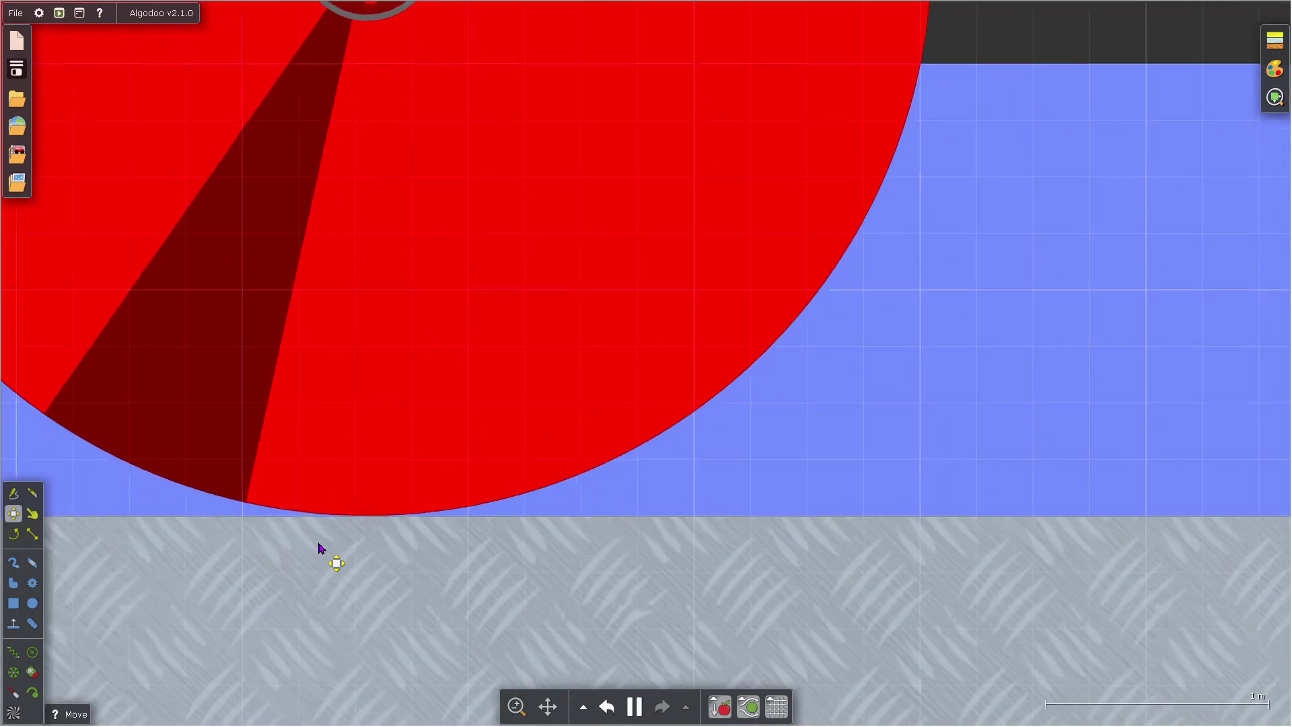
{"action": "scroll", "coordinate": [320, 545], "scroll_direction": "down", "scroll_amount": 8}
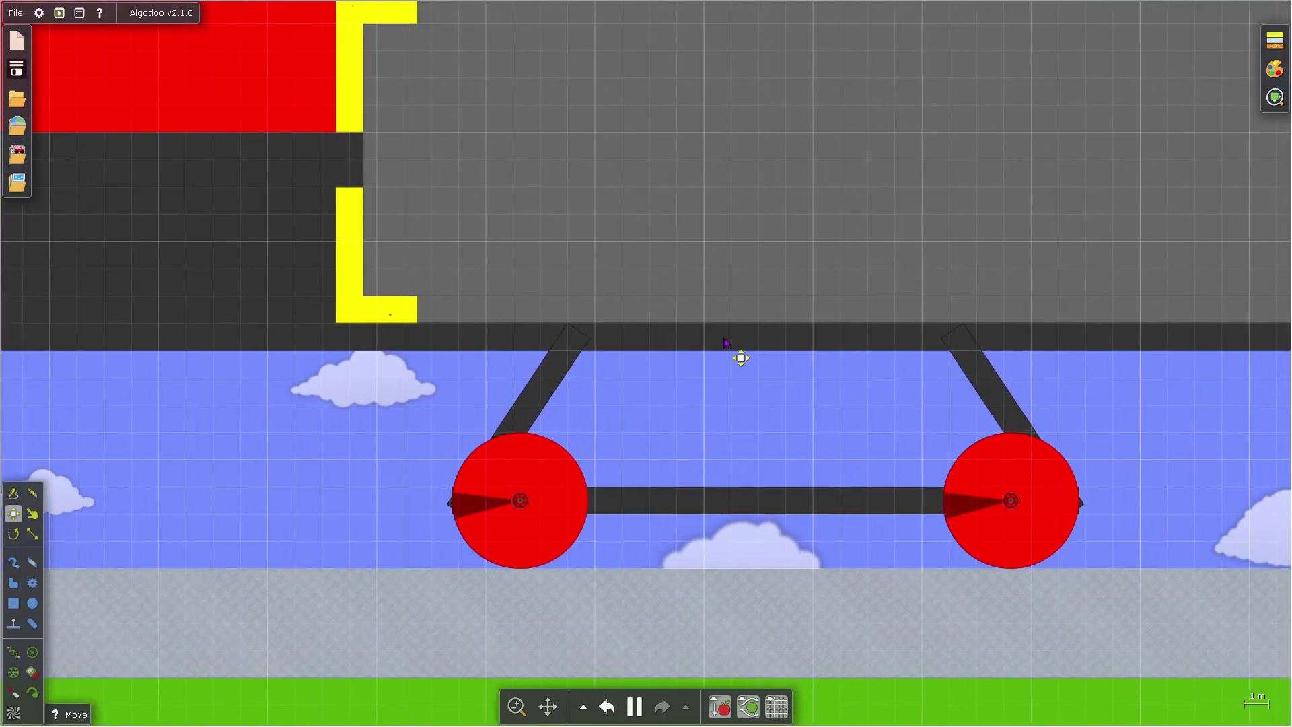
Step: Check the Follow setting among the selection options of the dark chassis bar beneath the cylinder
{"action": "right_click", "coordinate": [724, 341]}
{"action": "mouse_move", "coordinate": [806, 478]}
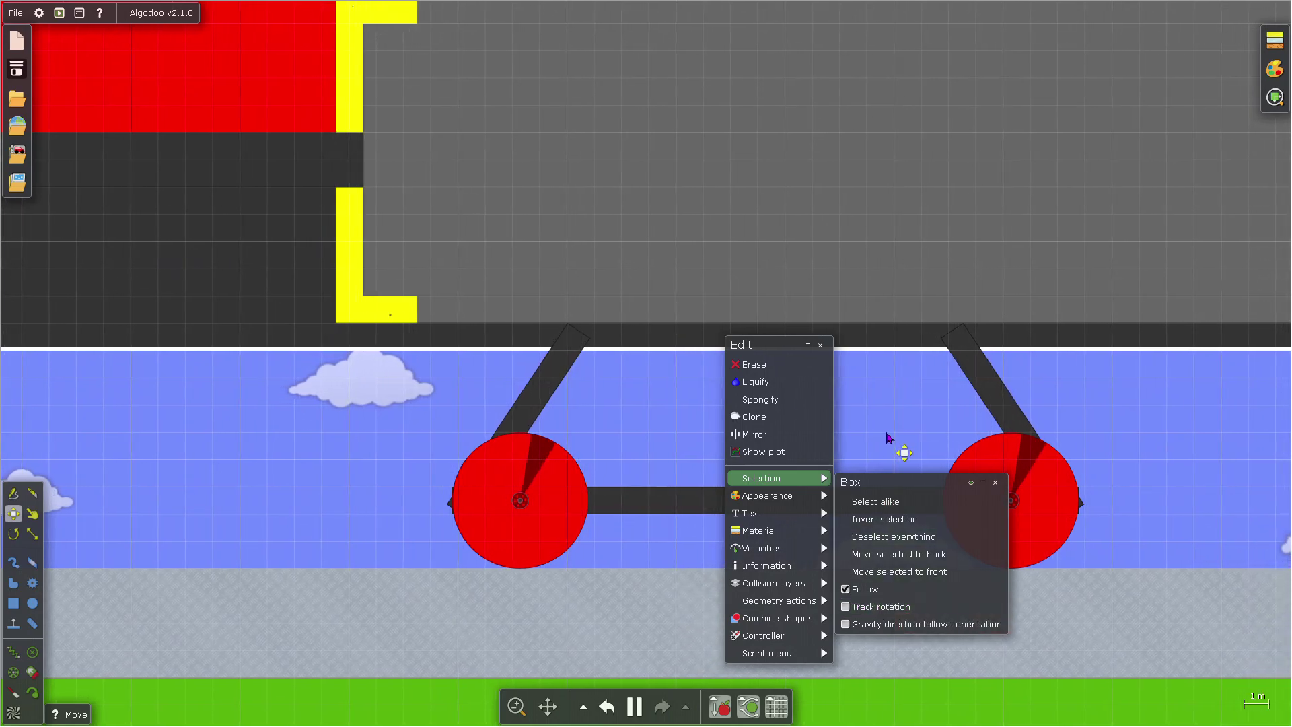
{"action": "scroll", "coordinate": [633, 527], "scroll_direction": "up", "scroll_amount": 2}
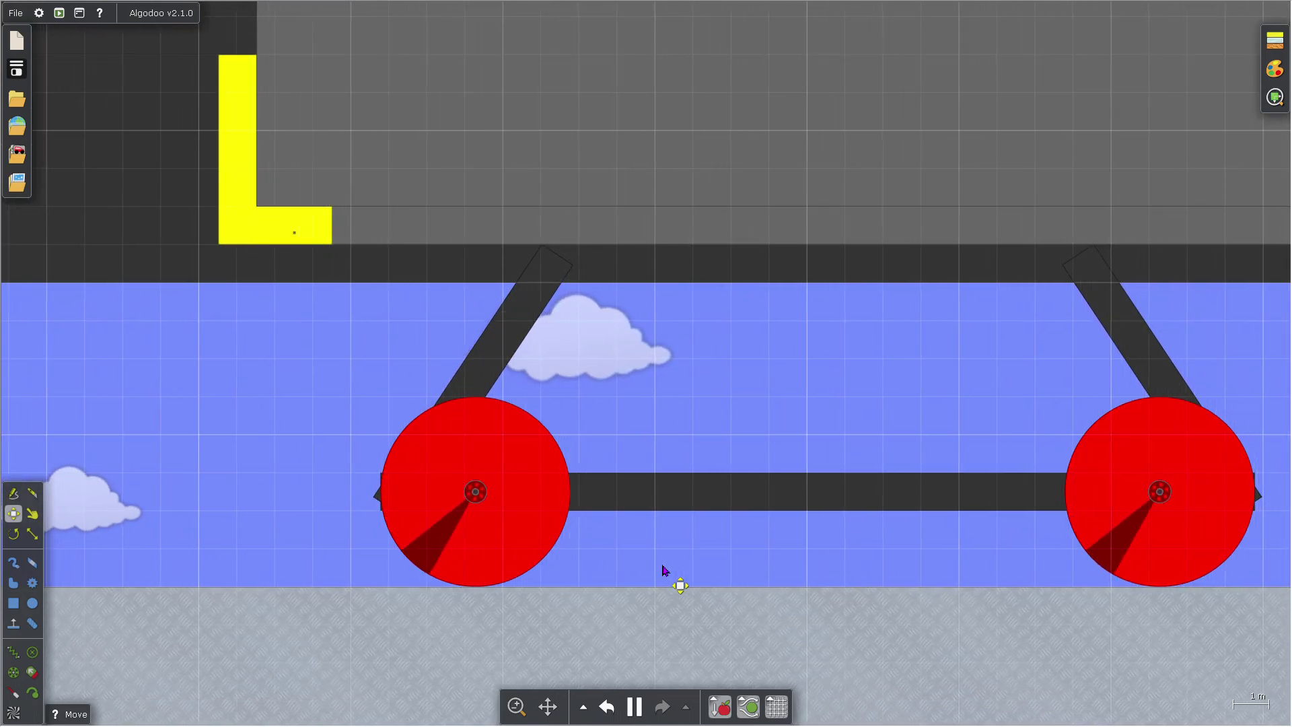
Step: Set the motor speed of the front large driving wheel's axle to 30 rpm
{"action": "scroll", "coordinate": [663, 570], "scroll_direction": "down", "scroll_amount": 5}
{"action": "scroll", "coordinate": [201, 437], "scroll_direction": "up", "scroll_amount": 1}
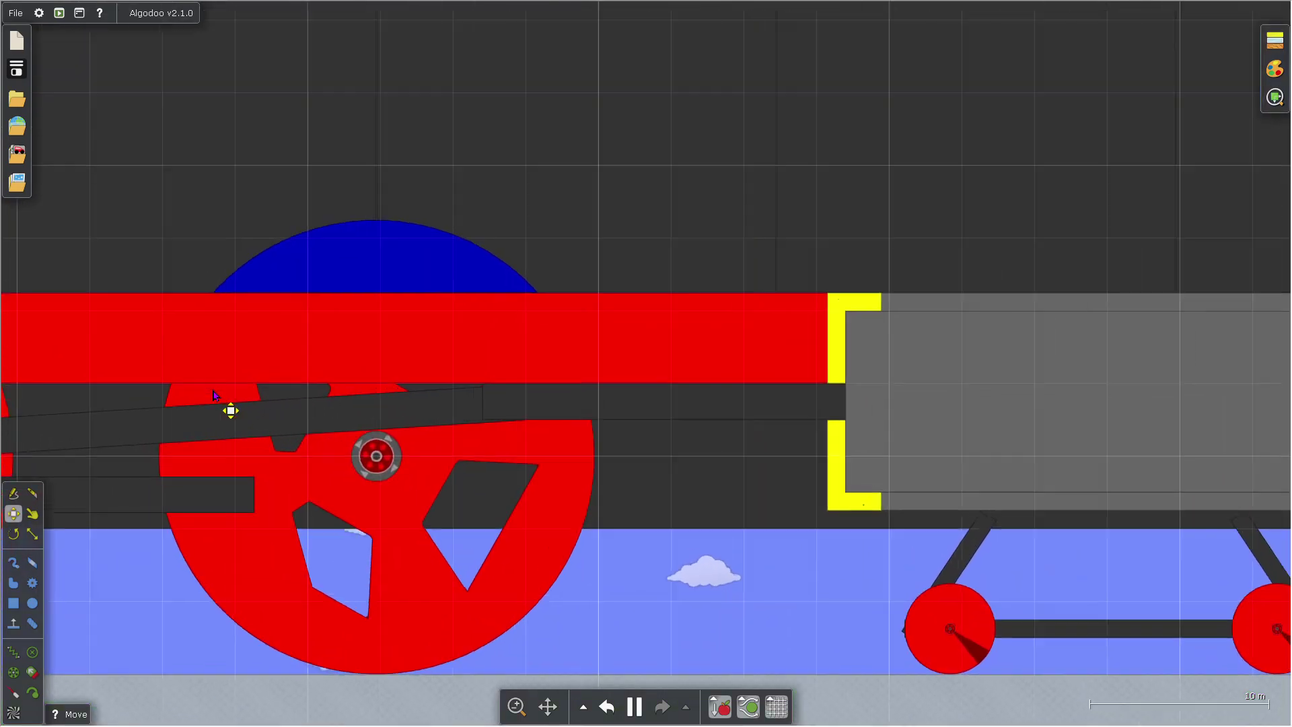
{"action": "scroll", "coordinate": [207, 404], "scroll_direction": "down", "scroll_amount": 1}
{"action": "scroll", "coordinate": [547, 390], "scroll_direction": "down", "scroll_amount": 4}
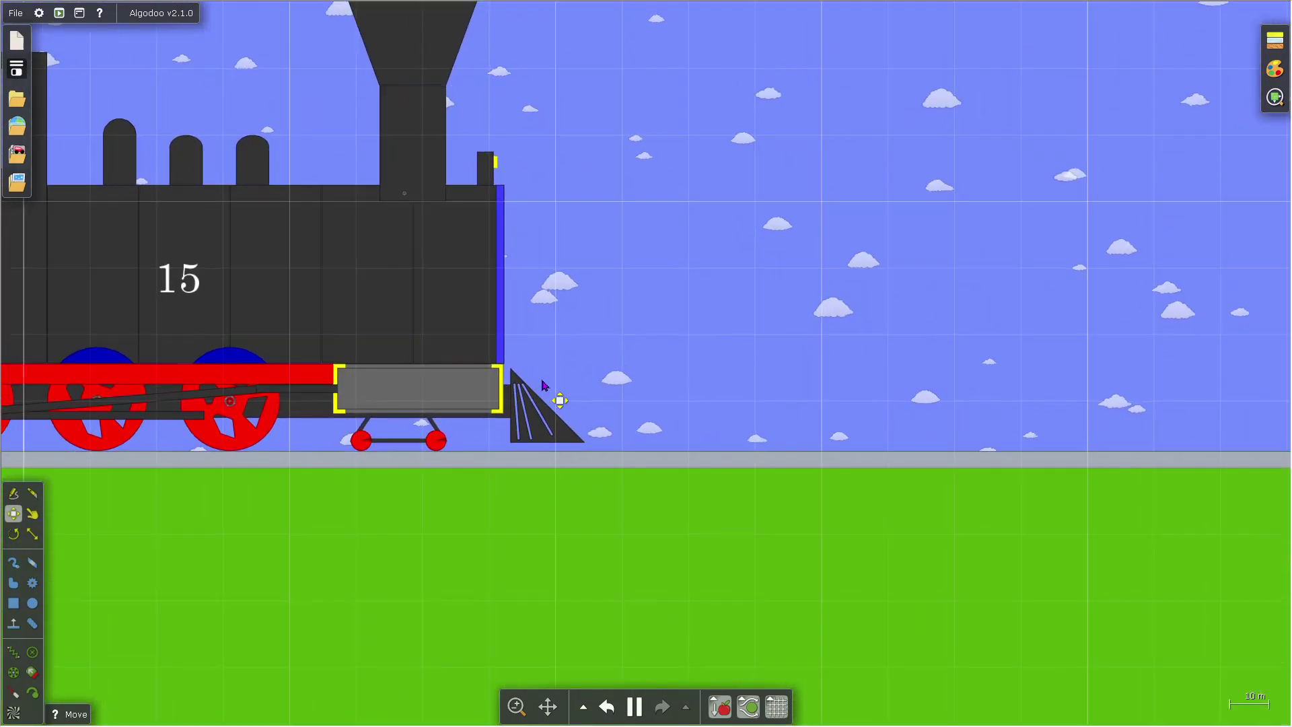
{"action": "scroll", "coordinate": [101, 462], "scroll_direction": "up", "scroll_amount": 2}
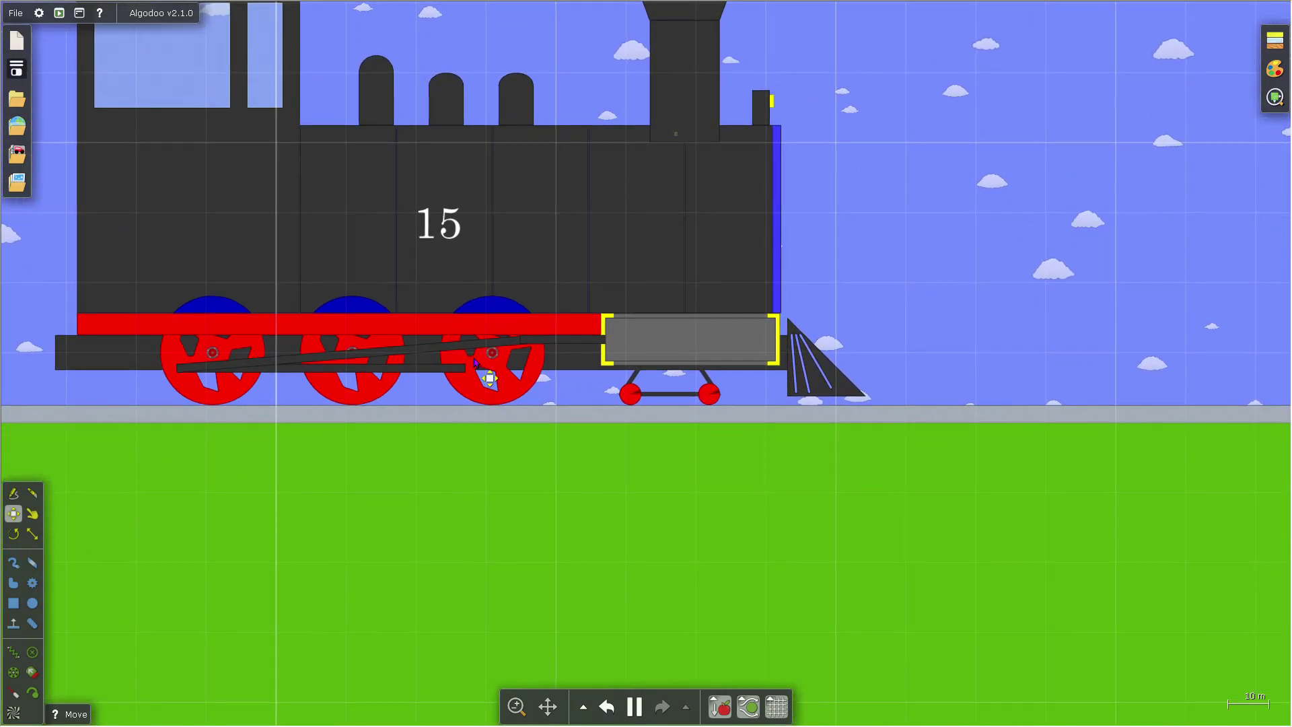
{"action": "scroll", "coordinate": [496, 367], "scroll_direction": "up", "scroll_amount": 3}
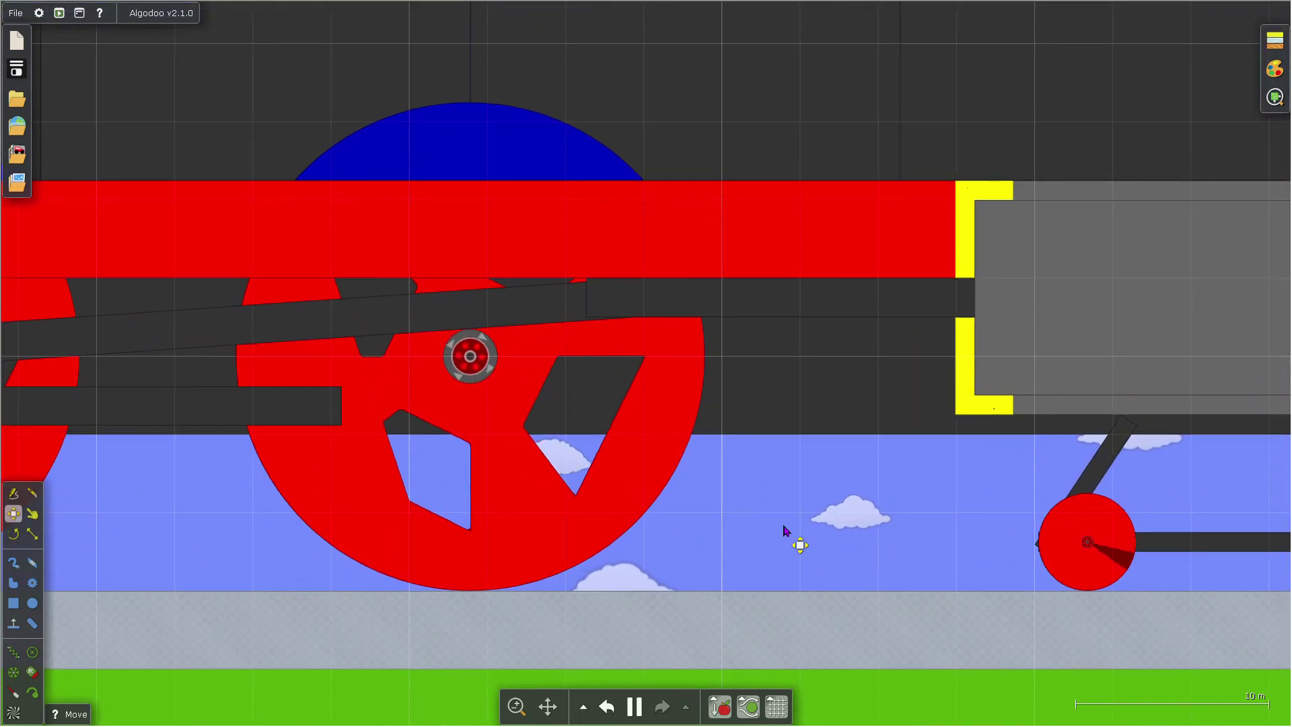
{"action": "scroll", "coordinate": [590, 596], "scroll_direction": "up", "scroll_amount": 2}
{"action": "scroll", "coordinate": [432, 341], "scroll_direction": "down", "scroll_amount": 1}
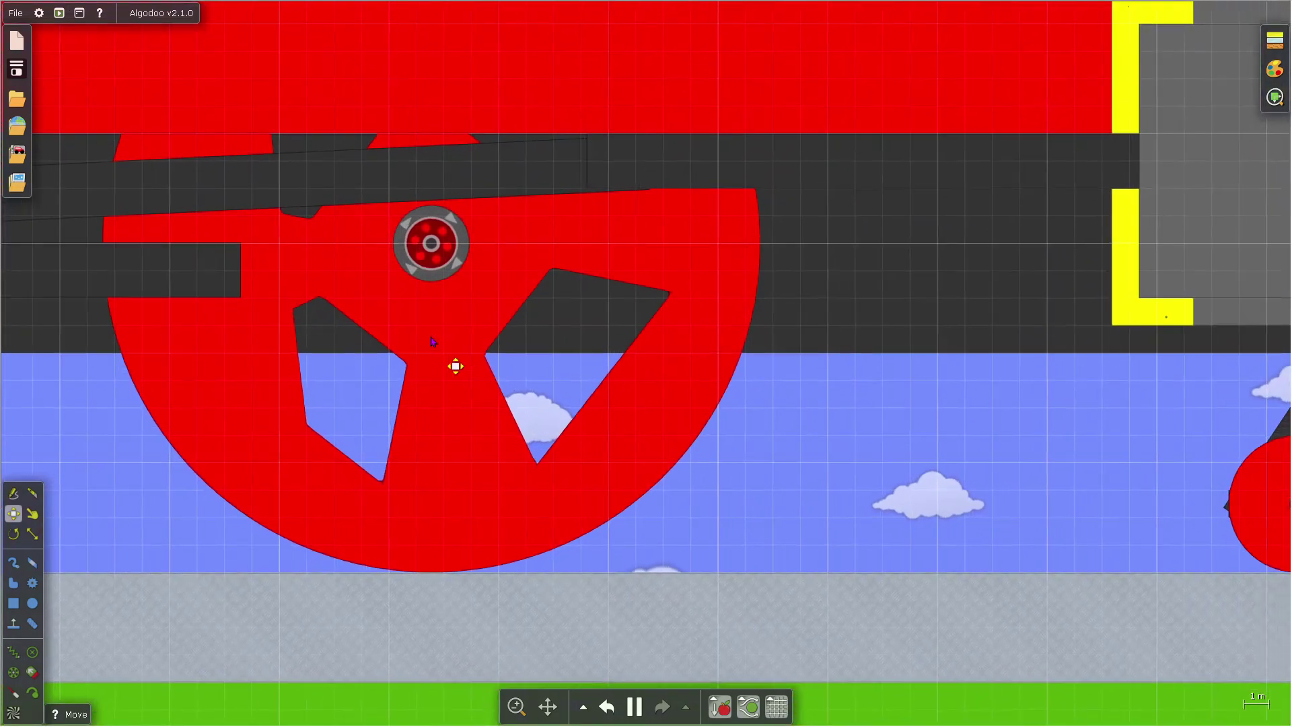
{"action": "right_click", "coordinate": [438, 244]}
{"action": "mouse_move", "coordinate": [479, 357]}
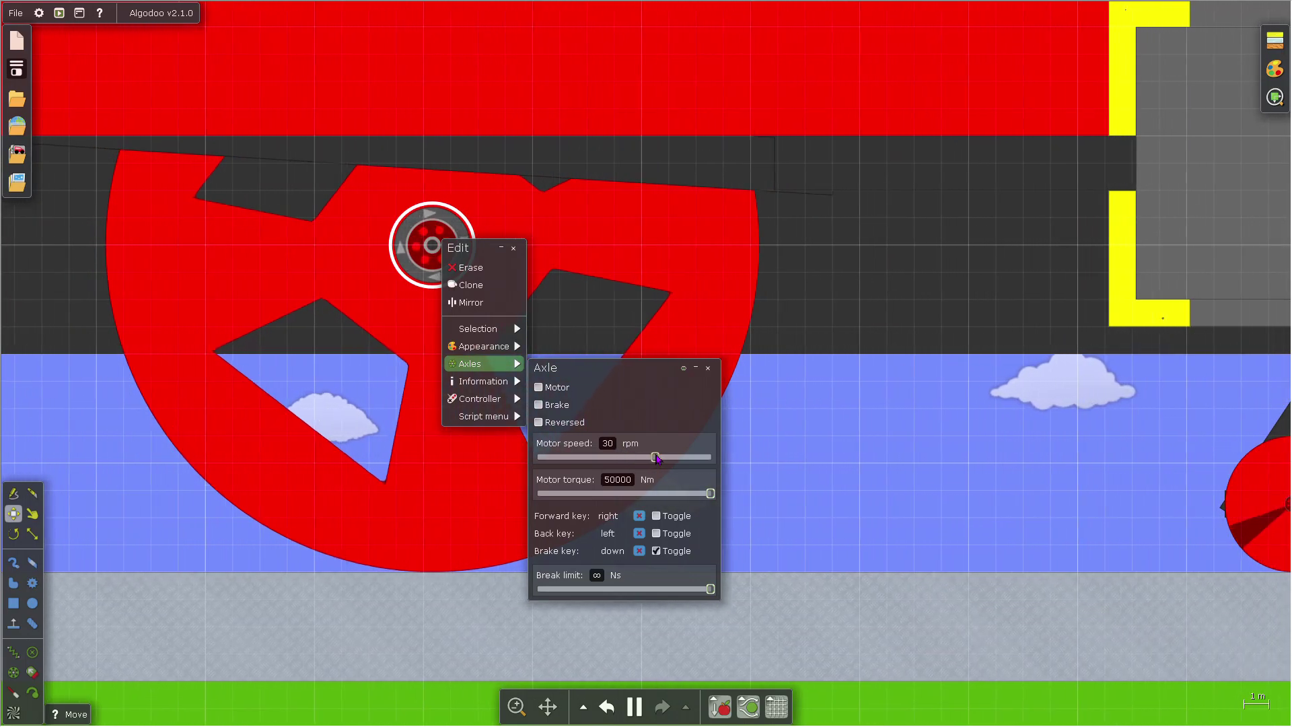
Step: Set the motor speed of the middle large driving wheel's axle to 30 rpm
{"action": "scroll", "coordinate": [767, 396], "scroll_direction": "down", "scroll_amount": 3}
{"action": "scroll", "coordinate": [767, 396], "scroll_direction": "down", "scroll_amount": 2}
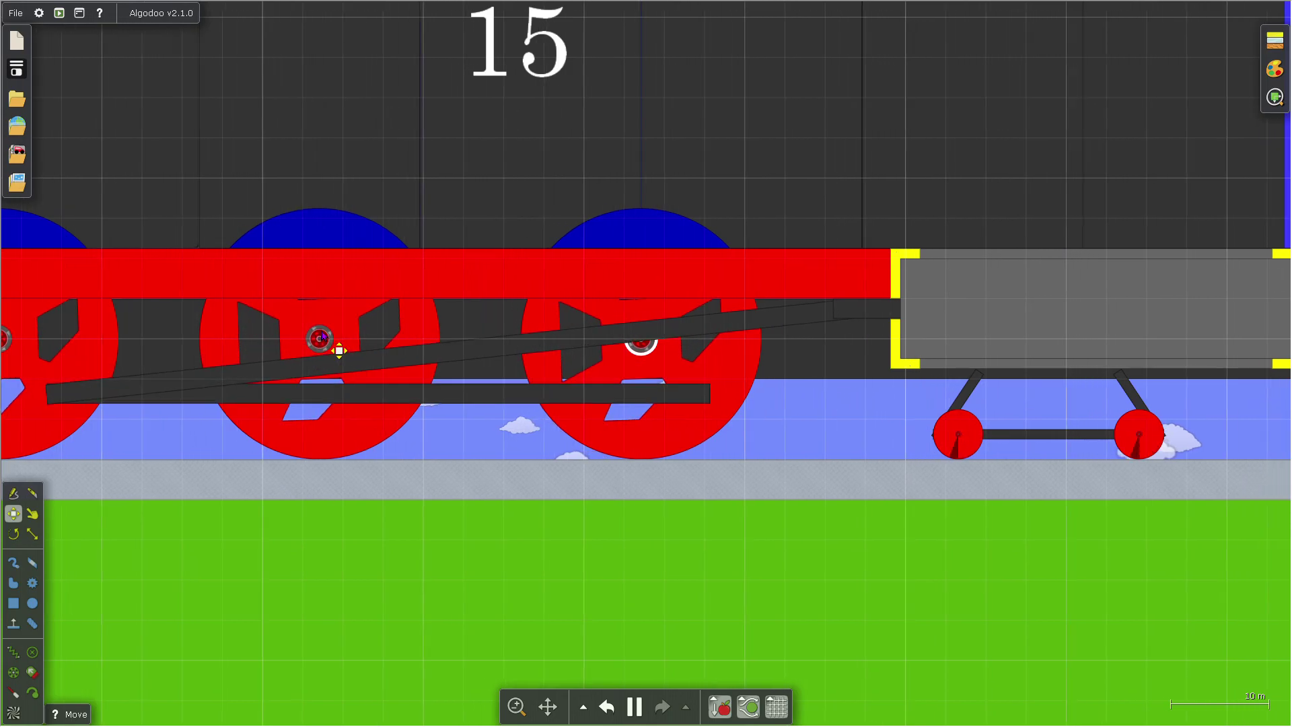
{"action": "right_click", "coordinate": [339, 350]}
{"action": "mouse_move", "coordinate": [363, 454]}
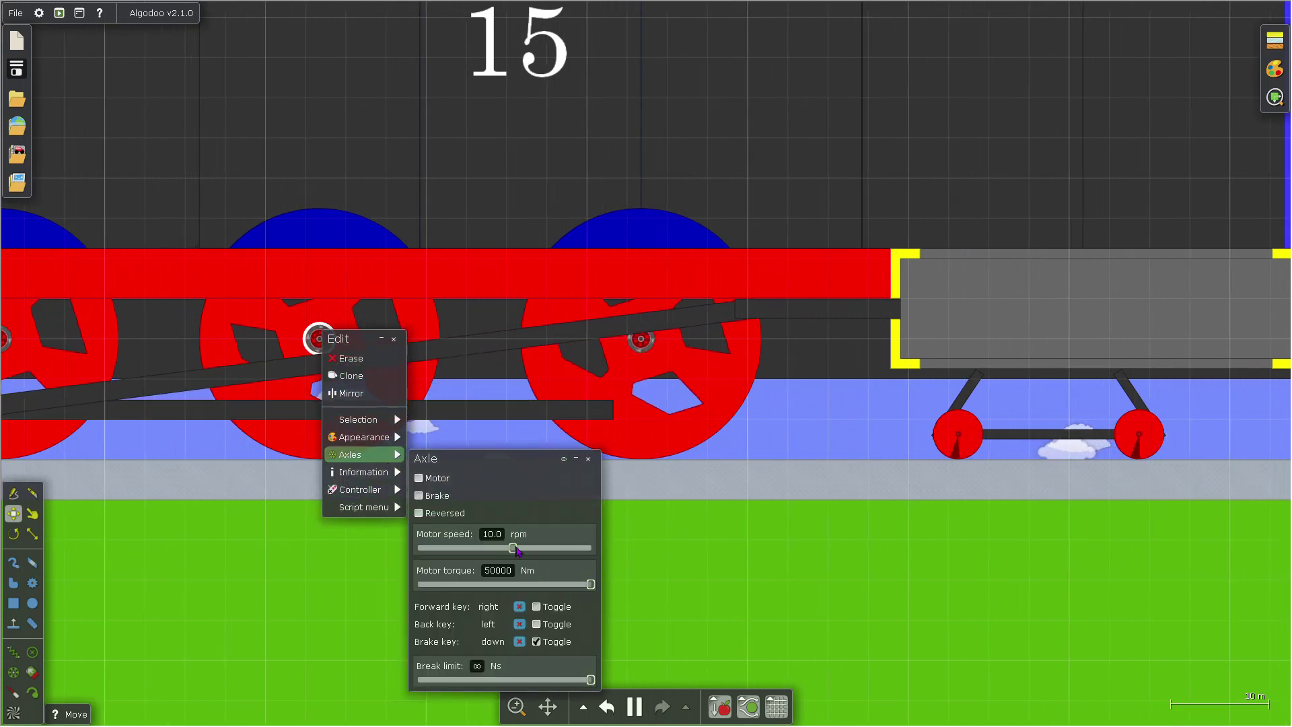
{"action": "left_click_drag", "start_coordinate": [514, 548], "coordinate": [535, 548]}
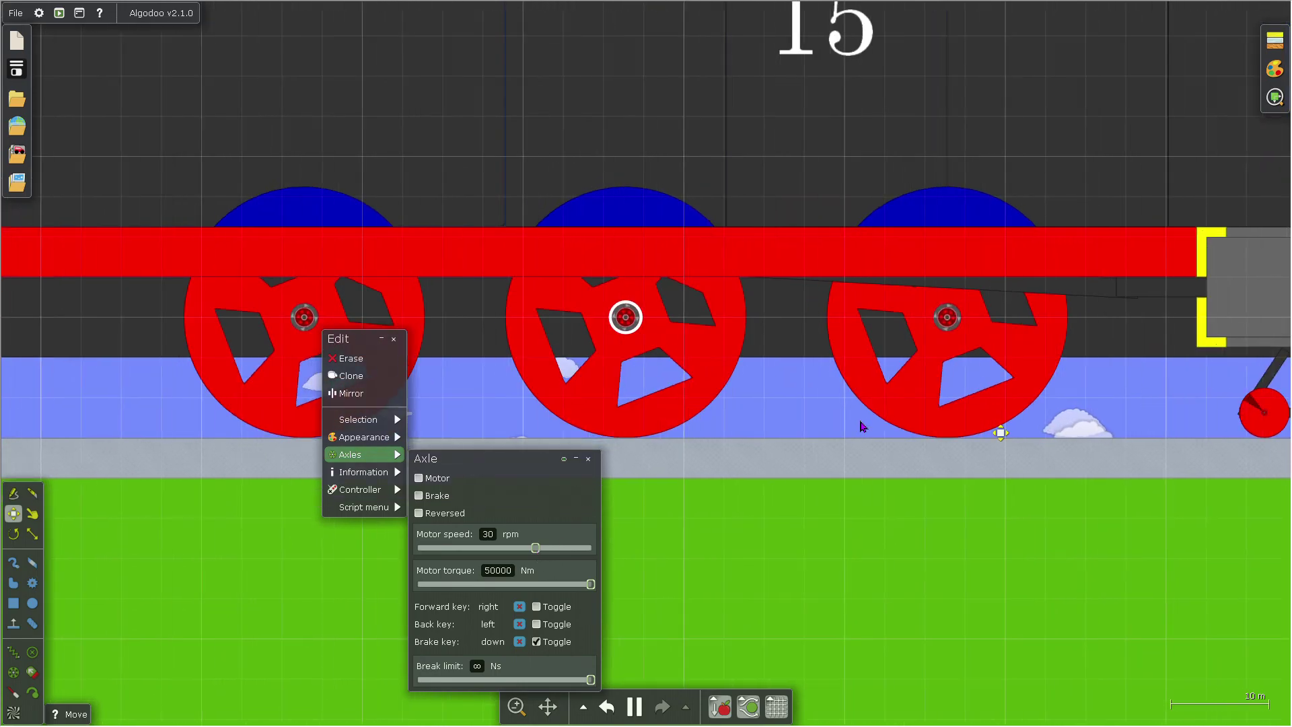
Step: Set the motor speed of the rear large driving wheel's axle to 30 rpm
{"action": "right_click", "coordinate": [322, 333]}
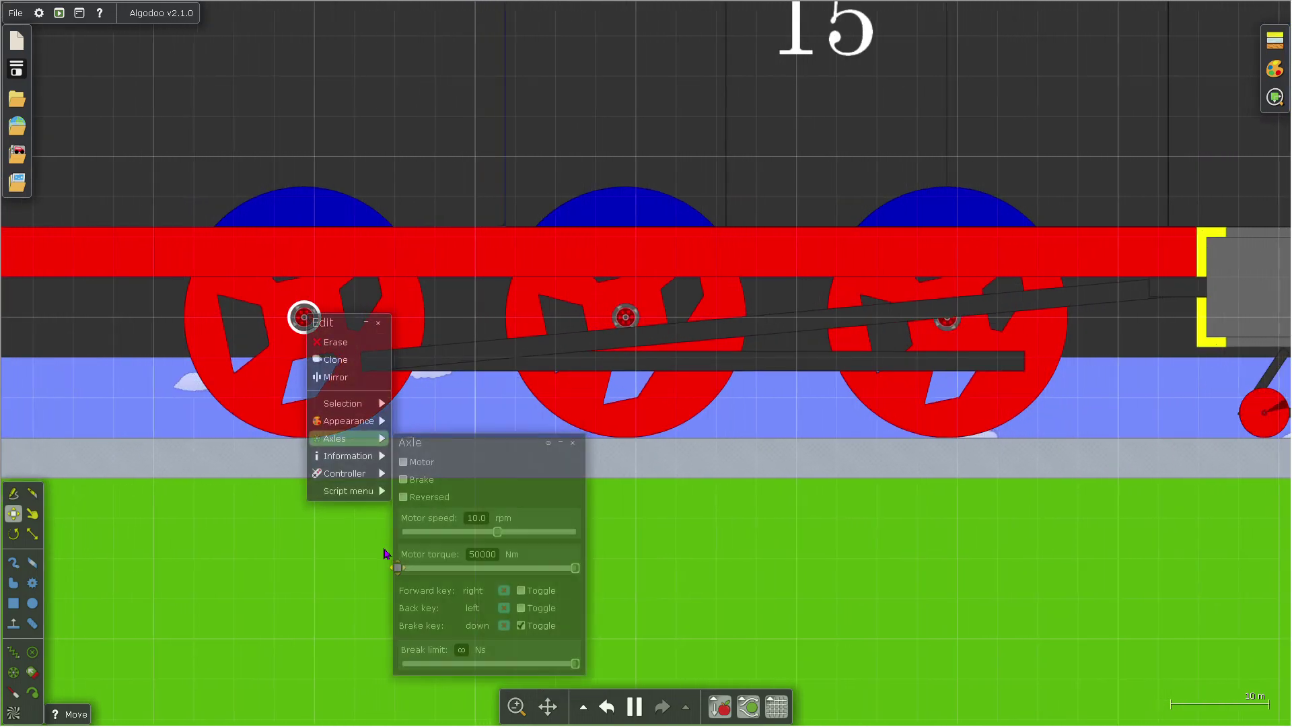
{"action": "left_click_drag", "start_coordinate": [498, 532], "coordinate": [520, 533]}
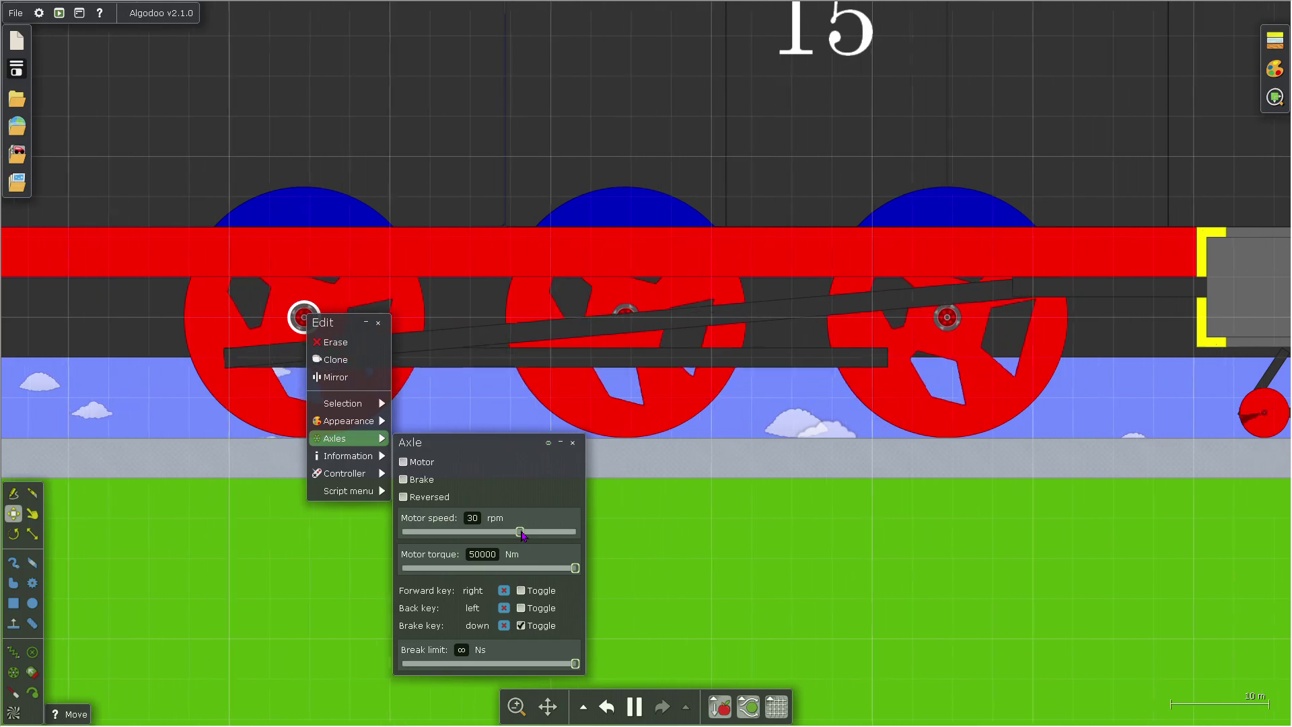
{"action": "left_click", "coordinate": [147, 378]}
{"action": "scroll", "coordinate": [976, 466], "scroll_direction": "up", "scroll_amount": 1}
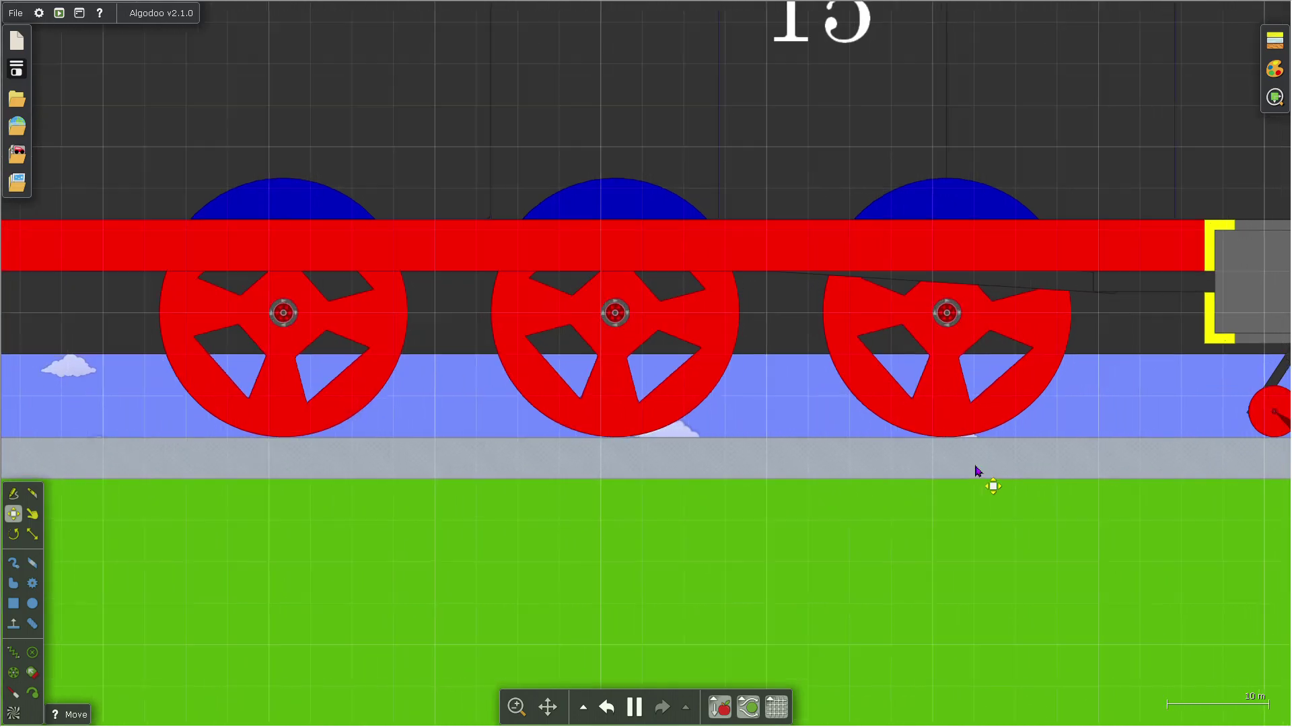
Step: Check the speed and angular velocity of the bogie's front small wheel while the locomotive is driving
{"action": "scroll", "coordinate": [977, 470], "scroll_direction": "down", "scroll_amount": 5}
{"action": "scroll", "coordinate": [1029, 423], "scroll_direction": "up", "scroll_amount": 8}
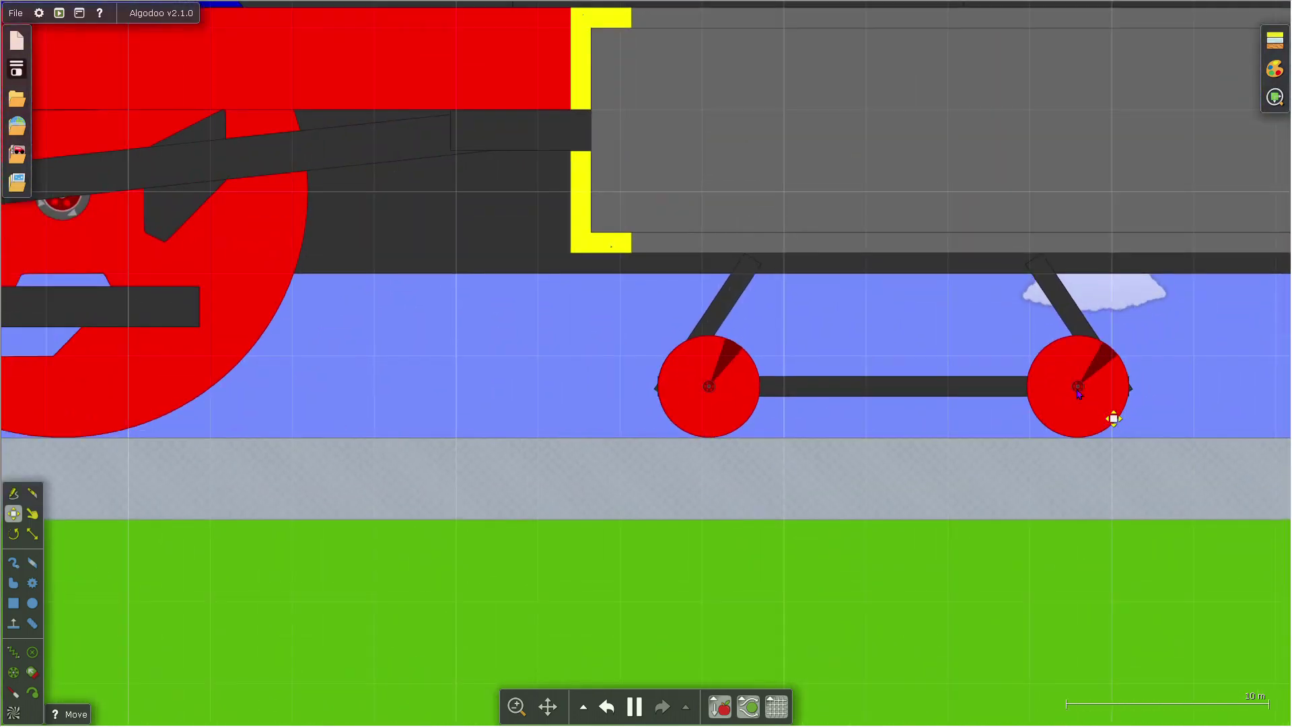
{"action": "scroll", "coordinate": [1069, 388], "scroll_direction": "up", "scroll_amount": 10}
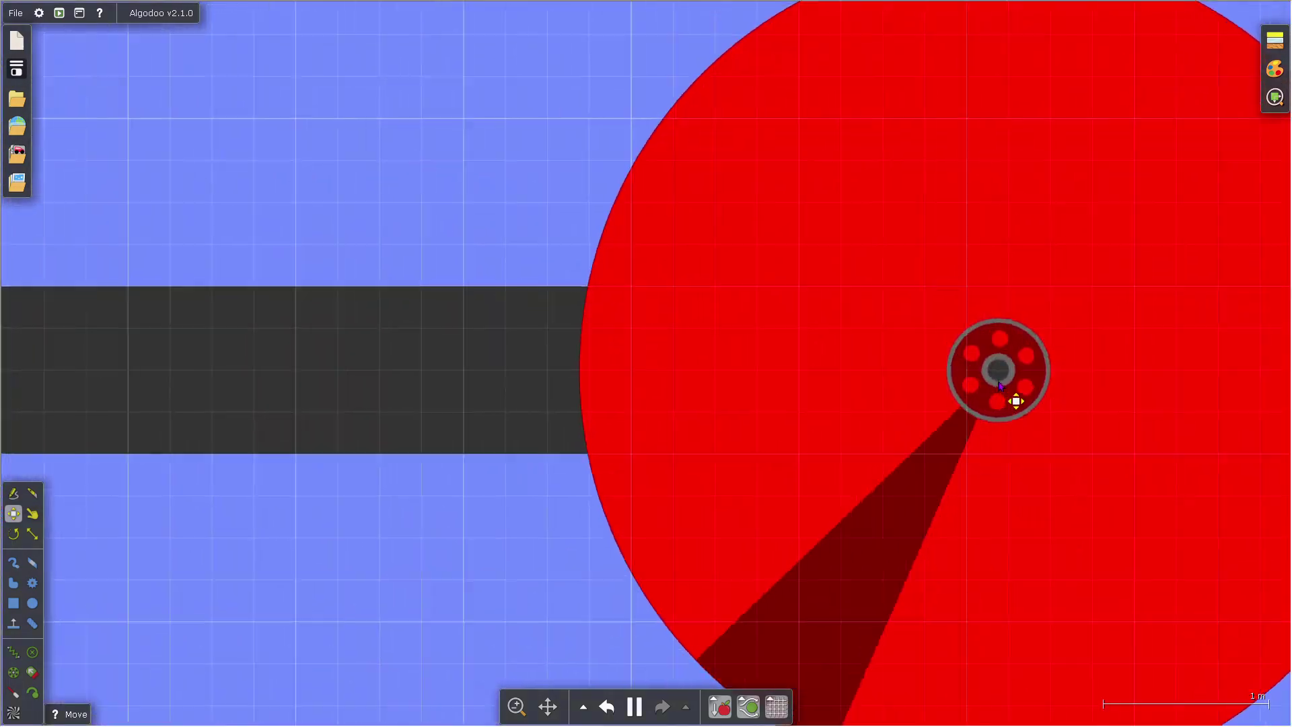
{"action": "right_click", "coordinate": [1006, 387]}
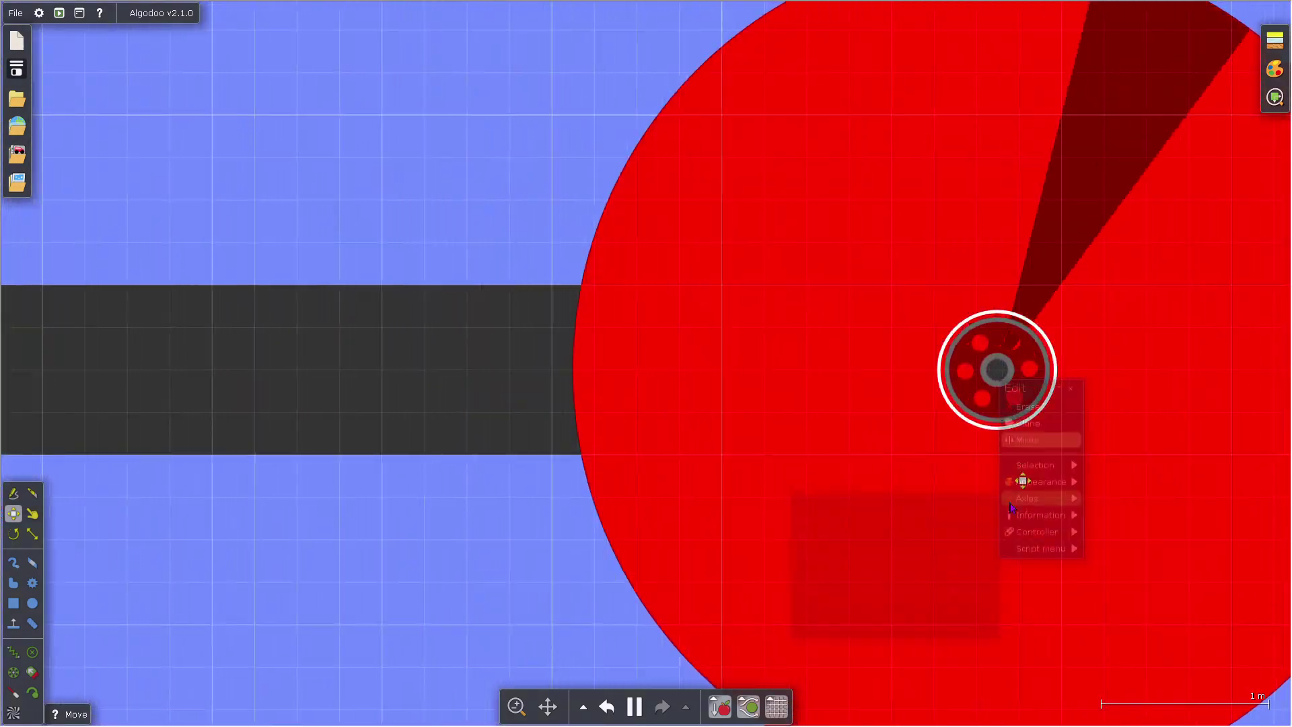
{"action": "right_click", "coordinate": [678, 467]}
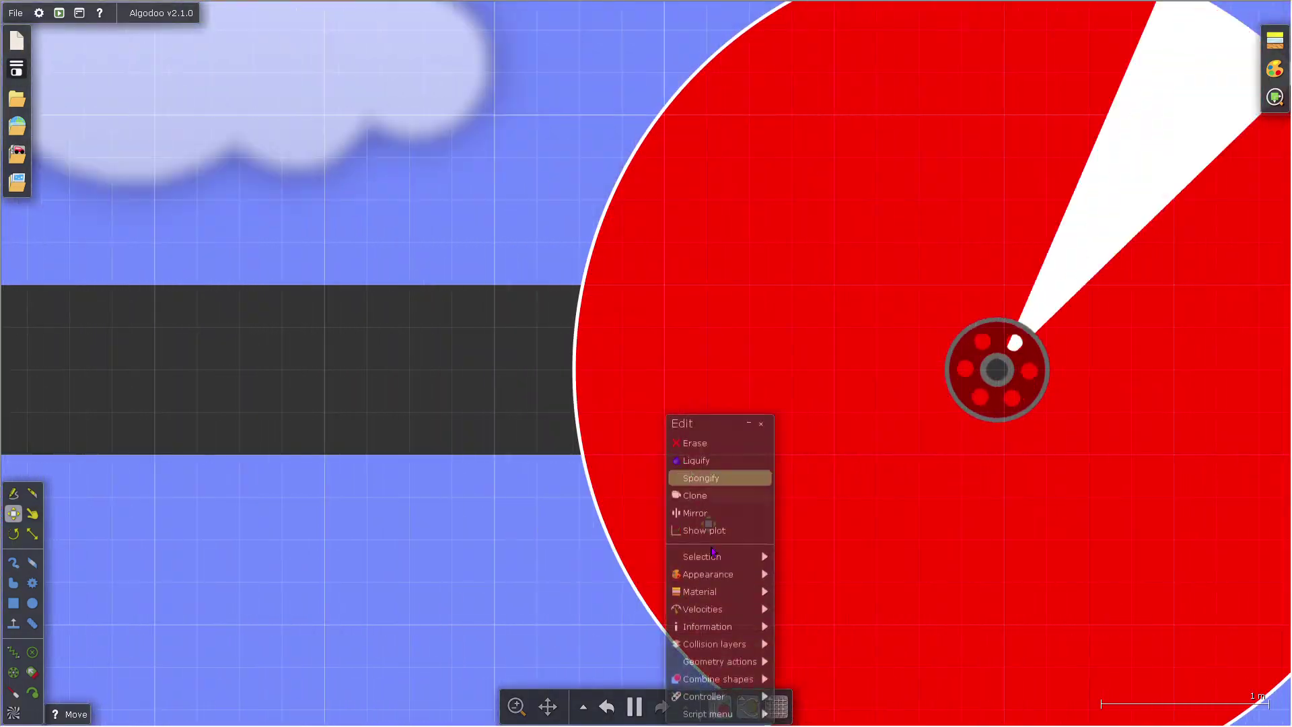
{"action": "mouse_move", "coordinate": [733, 617]}
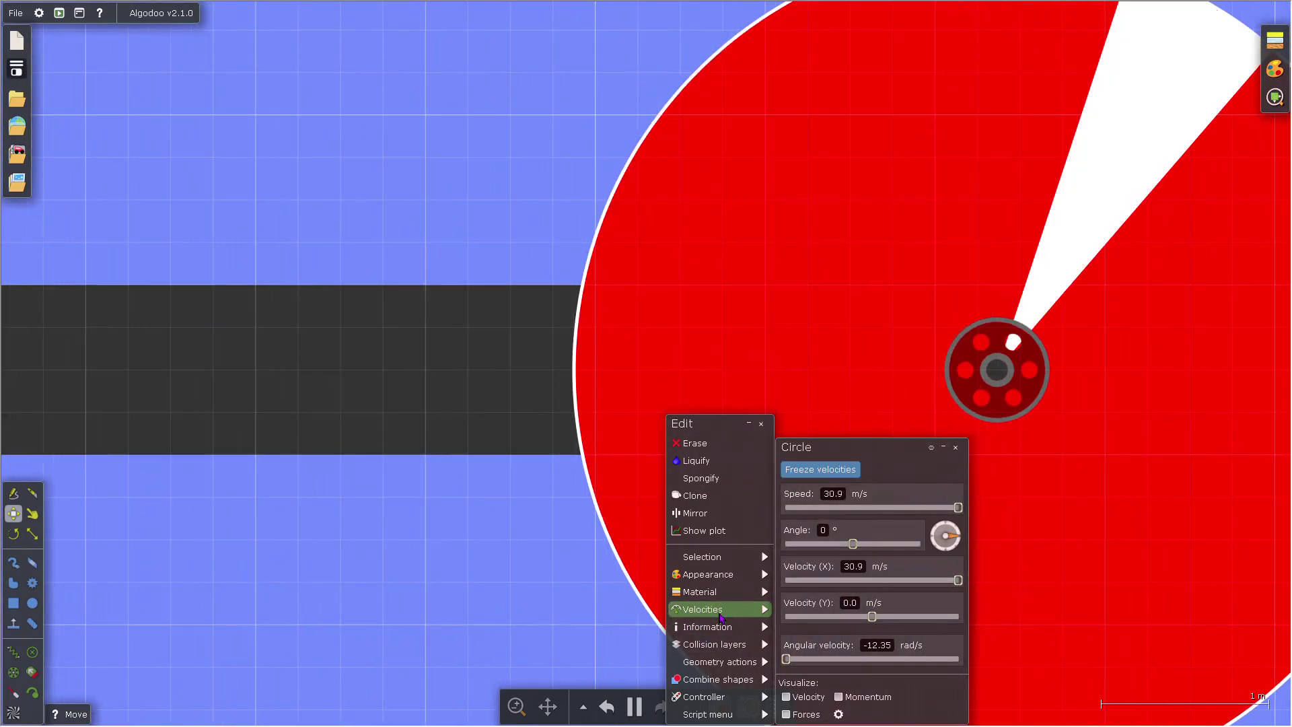
{"action": "scroll", "coordinate": [481, 476], "scroll_direction": "down", "scroll_amount": 5}
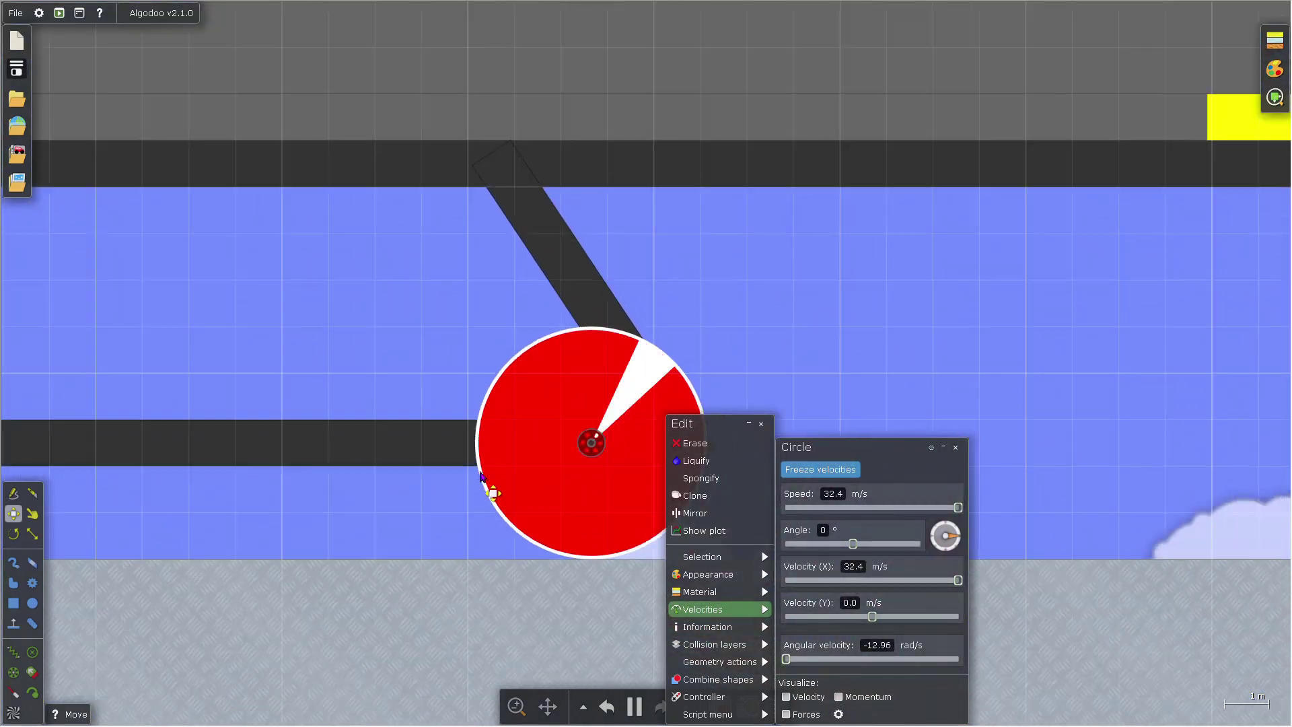
{"action": "scroll", "coordinate": [481, 476], "scroll_direction": "down", "scroll_amount": 5}
{"action": "scroll", "coordinate": [962, 241], "scroll_direction": "down", "scroll_amount": 2}
{"action": "left_click", "coordinate": [961, 241]}
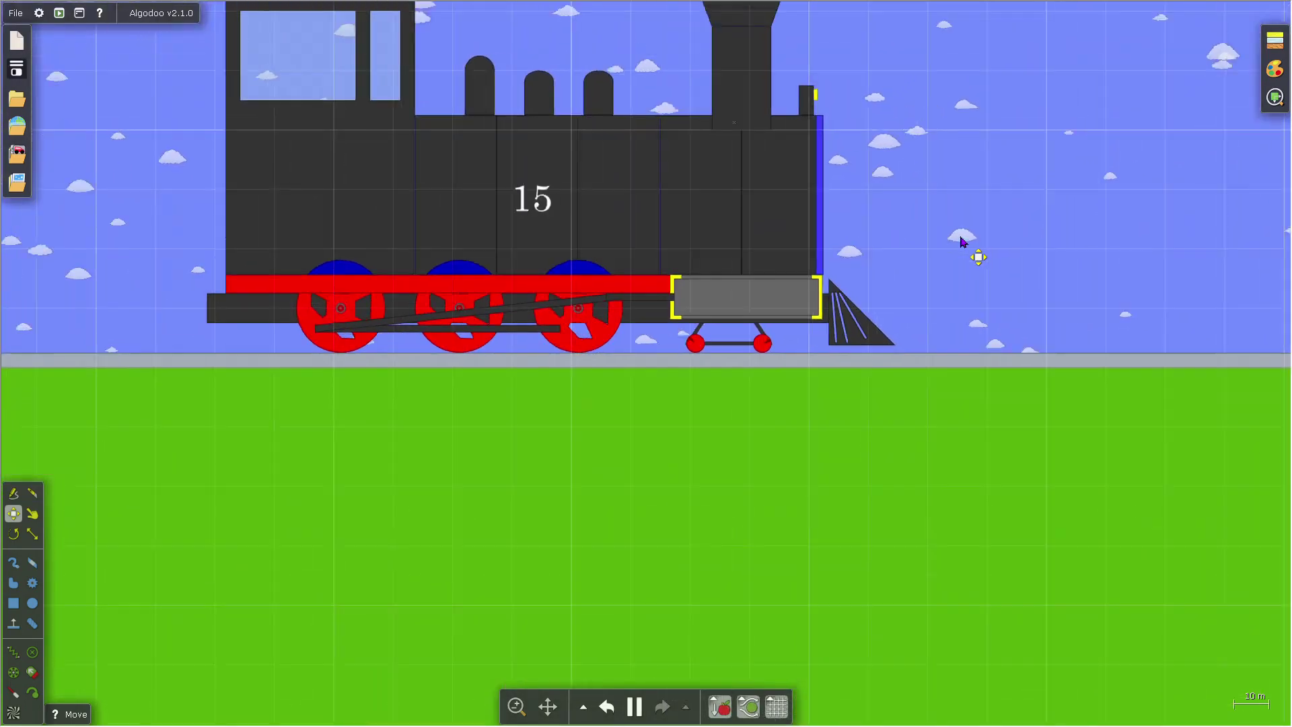
Step: Look over the track ahead of the locomotive, including the supported ramp and the elevated stretch up to its far end
{"action": "scroll", "coordinate": [714, 318], "scroll_direction": "down", "scroll_amount": 4}
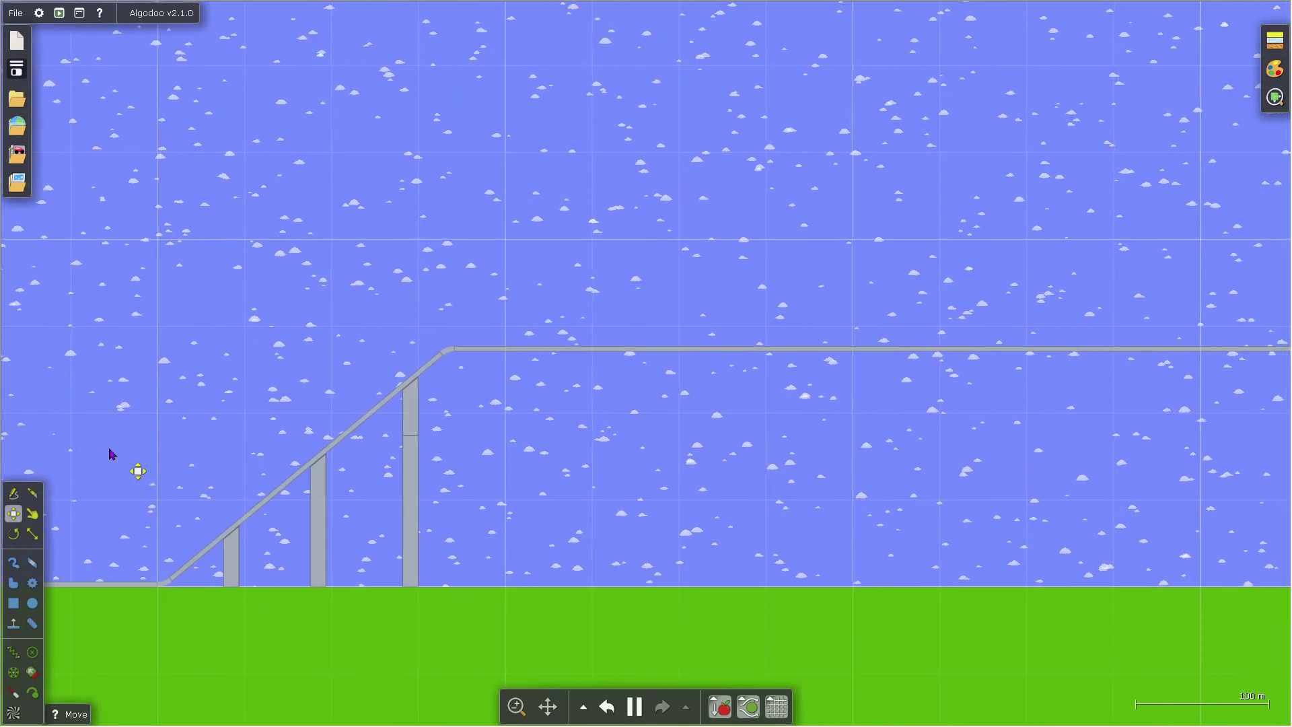
{"action": "left_click_drag", "start_coordinate": [921, 302], "coordinate": [13, 370]}
{"action": "scroll", "coordinate": [969, 471], "scroll_direction": "up", "scroll_amount": 4}
{"action": "scroll", "coordinate": [756, 381], "scroll_direction": "down", "scroll_amount": 4}
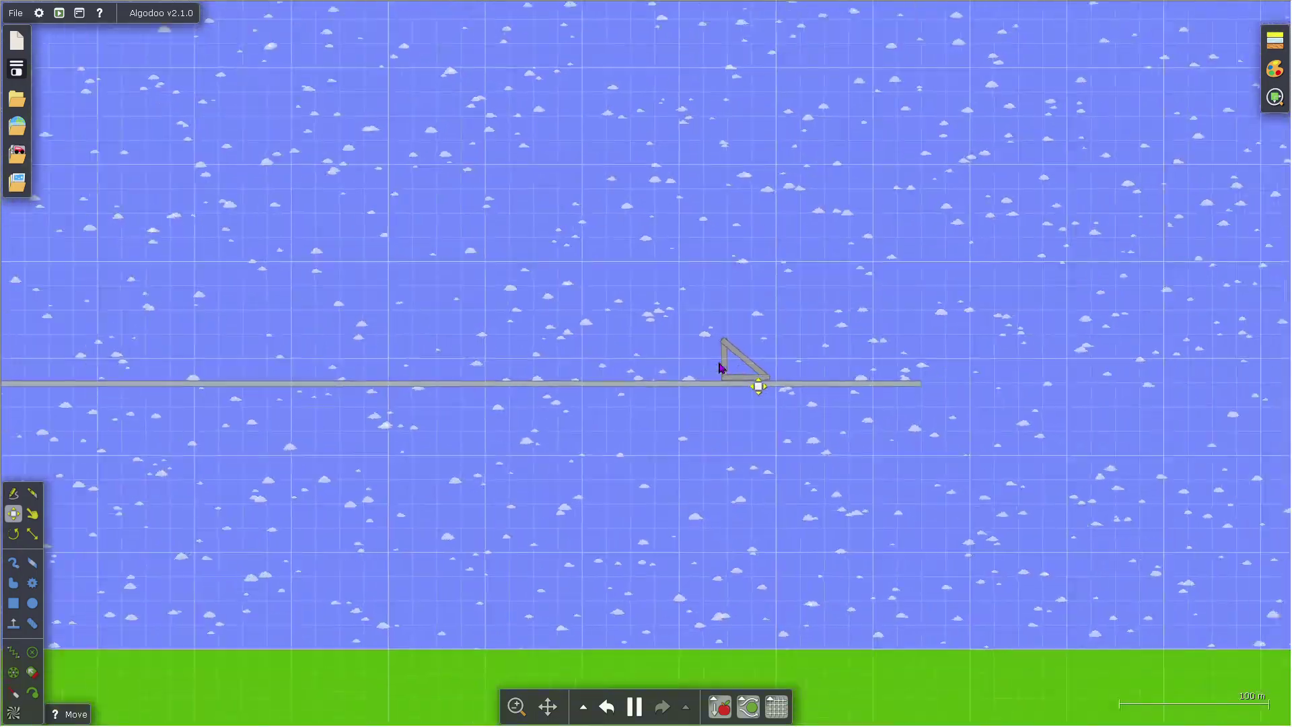
{"action": "left_click_drag", "start_coordinate": [719, 338], "coordinate": [1124, 356]}
{"action": "left_click_drag", "start_coordinate": [256, 323], "coordinate": [1266, 283]}
{"action": "right_click", "coordinate": [105, 348]}
{"action": "left_click_drag", "start_coordinate": [106, 348], "coordinate": [1100, 233]}
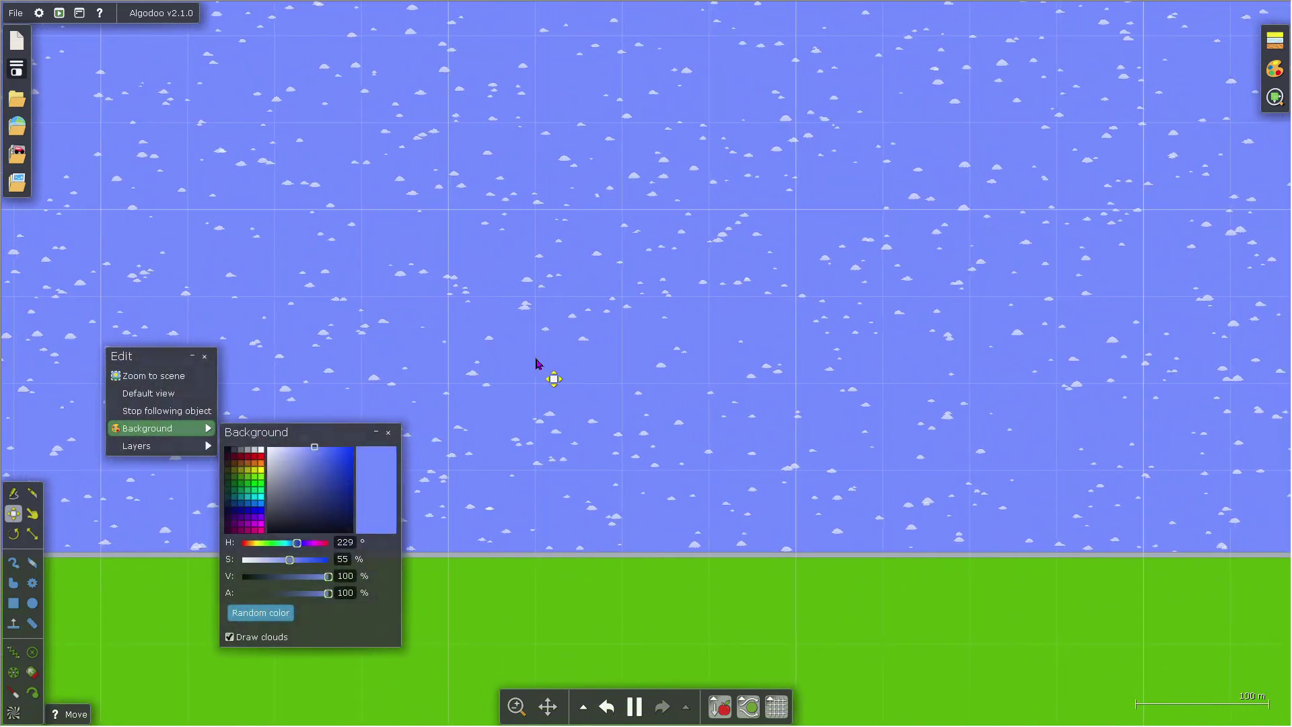
{"action": "left_click_drag", "start_coordinate": [438, 364], "coordinate": [1291, 389]}
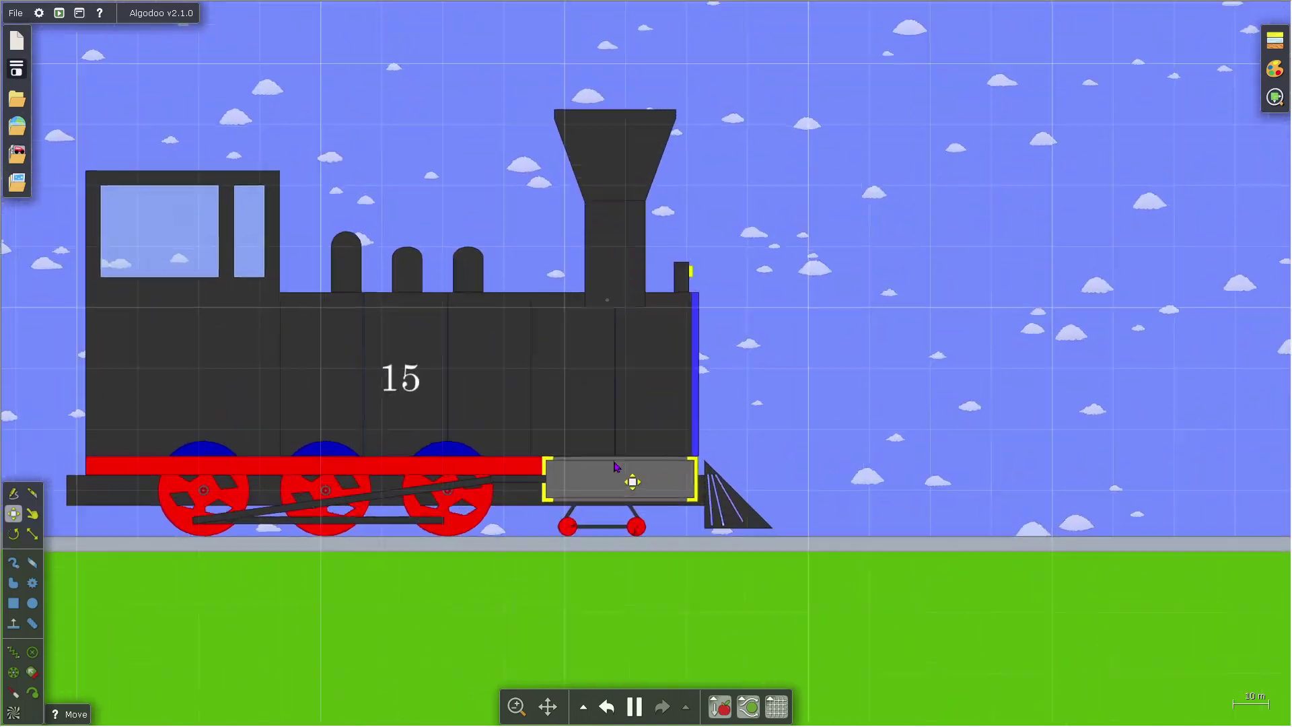
Step: Examine the moving locomotive up close, including its cab, domes, chimney and large driving wheels
{"action": "scroll", "coordinate": [517, 508], "scroll_direction": "up", "scroll_amount": 3}
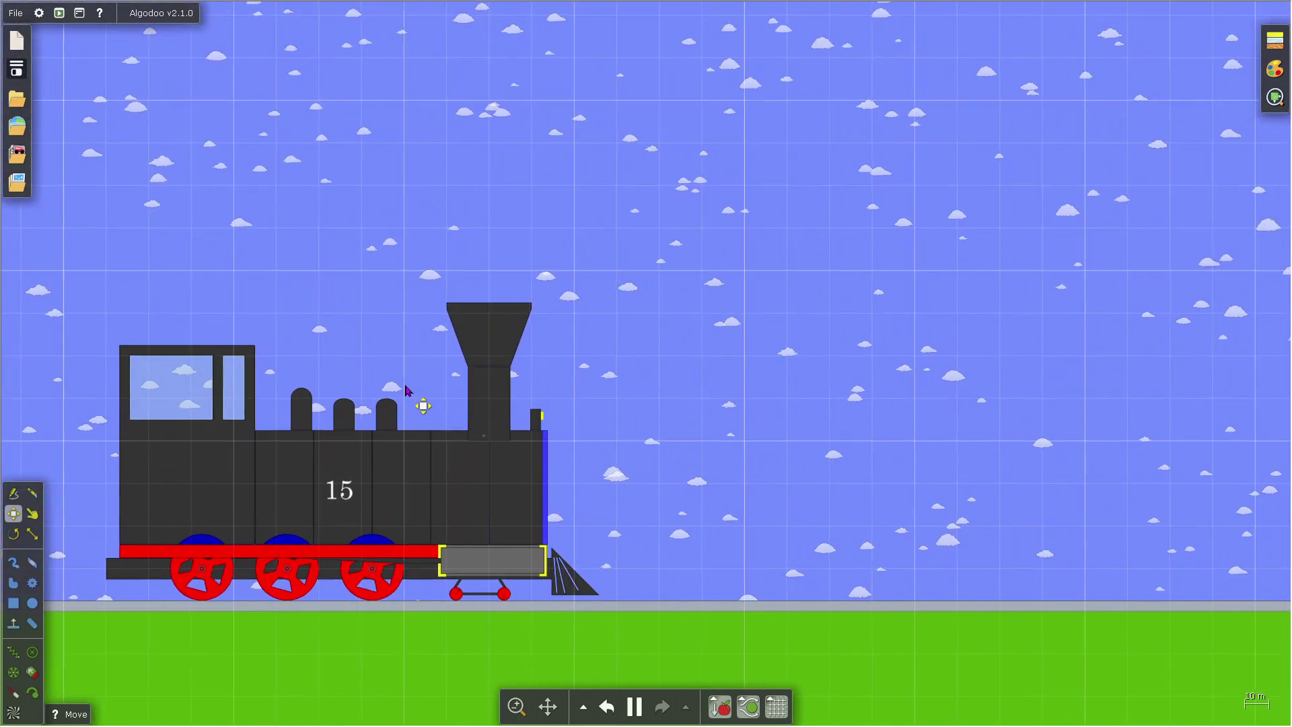
{"action": "scroll", "coordinate": [455, 426], "scroll_direction": "up", "scroll_amount": 3}
{"action": "scroll", "coordinate": [507, 366], "scroll_direction": "down", "scroll_amount": 5}
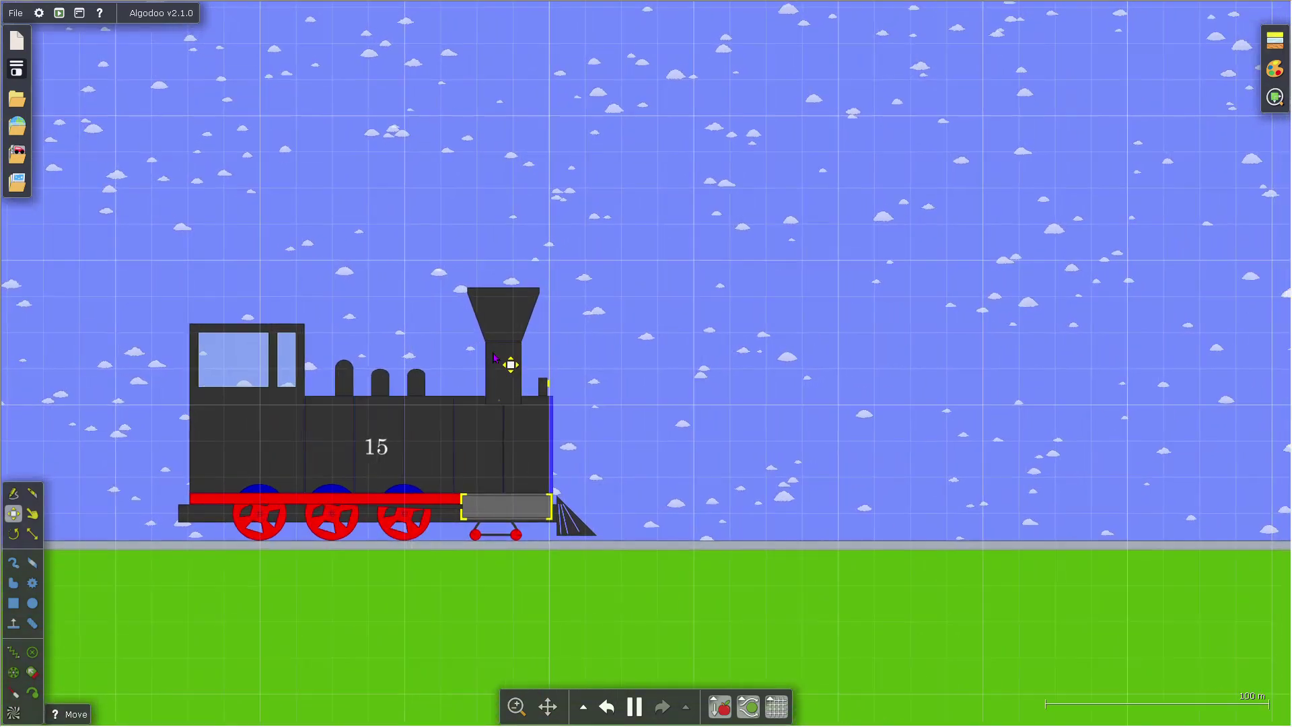
{"action": "scroll", "coordinate": [211, 343], "scroll_direction": "up", "scroll_amount": 6}
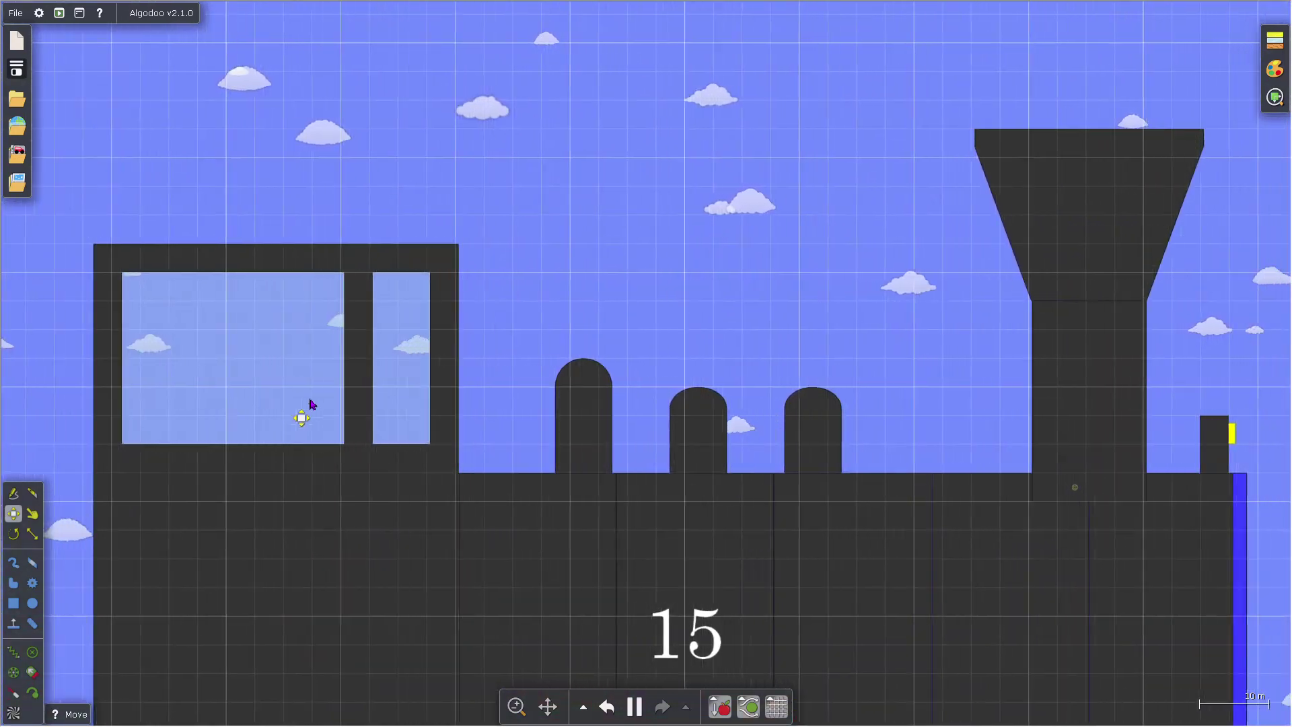
{"action": "scroll", "coordinate": [318, 402], "scroll_direction": "up", "scroll_amount": 1}
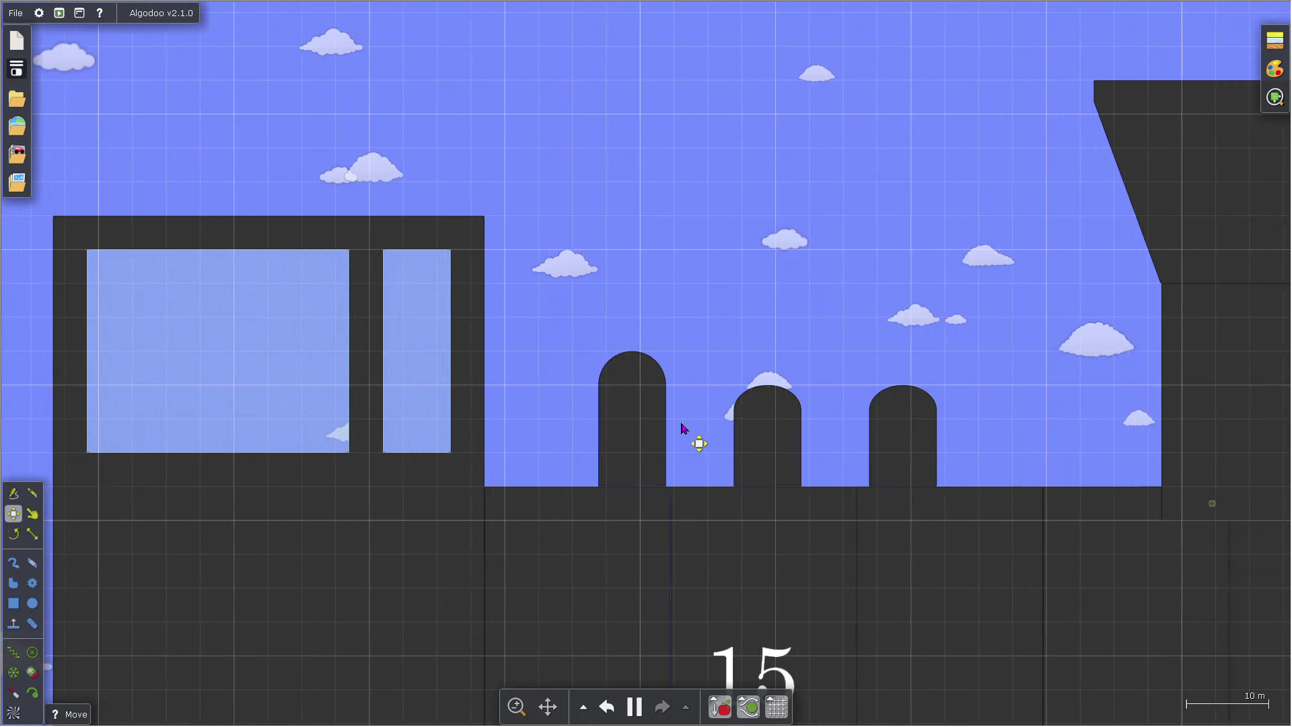
{"action": "scroll", "coordinate": [749, 452], "scroll_direction": "up", "scroll_amount": 1}
{"action": "scroll", "coordinate": [751, 456], "scroll_direction": "up", "scroll_amount": 2}
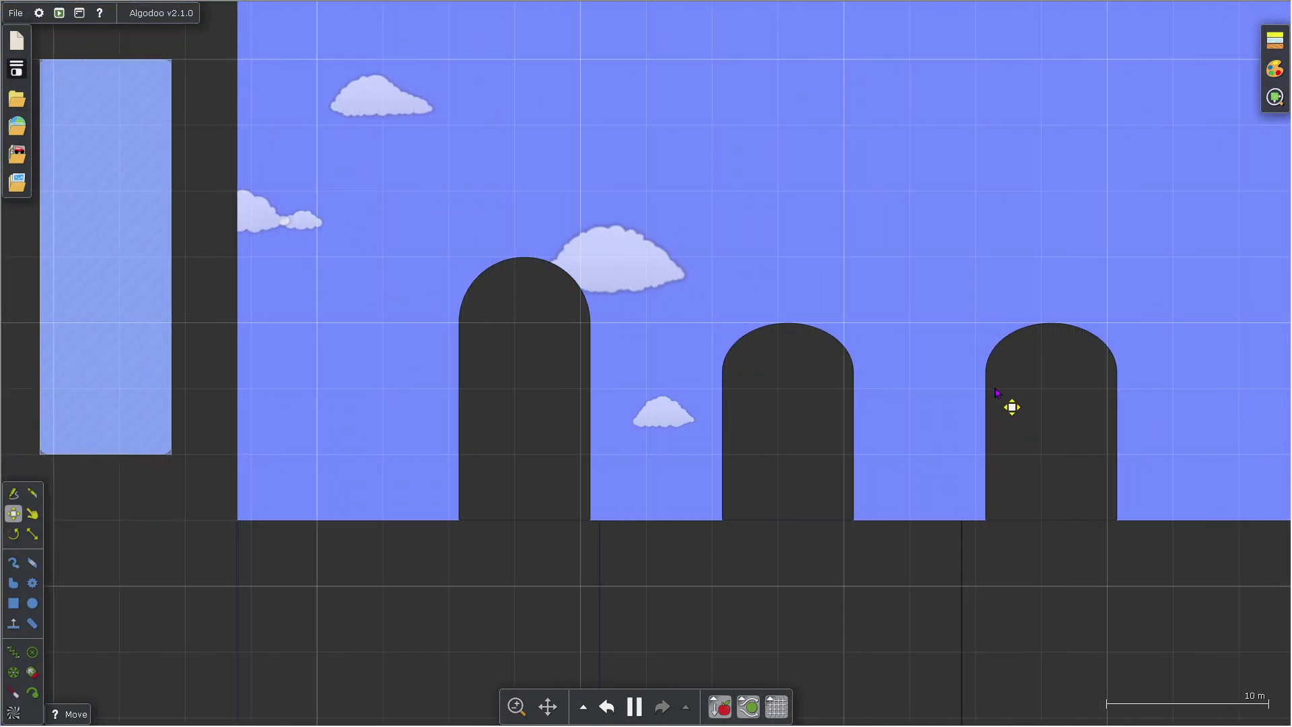
{"action": "scroll", "coordinate": [996, 389], "scroll_direction": "down", "scroll_amount": 4}
{"action": "scroll", "coordinate": [403, 461], "scroll_direction": "up", "scroll_amount": 2}
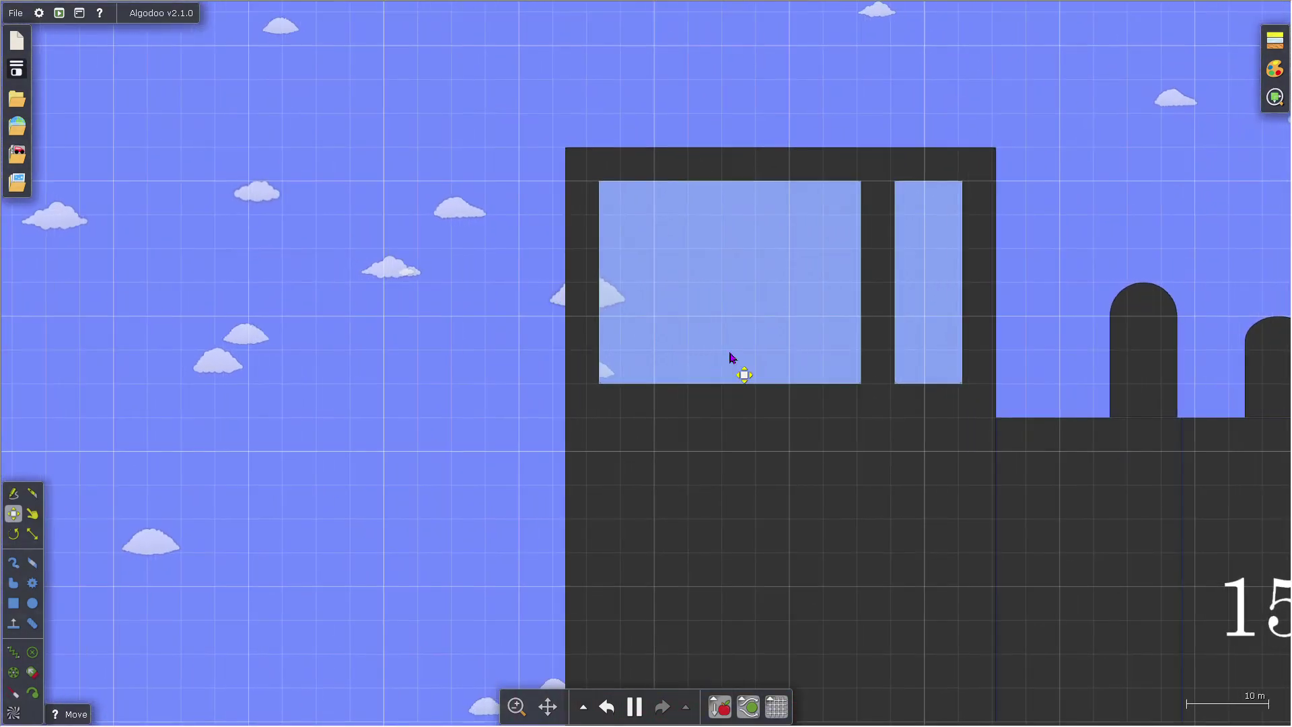
{"action": "scroll", "coordinate": [733, 357], "scroll_direction": "down", "scroll_amount": 4}
{"action": "scroll", "coordinate": [846, 636], "scroll_direction": "up", "scroll_amount": 1}
{"action": "scroll", "coordinate": [846, 635], "scroll_direction": "up", "scroll_amount": 2}
{"action": "scroll", "coordinate": [707, 283], "scroll_direction": "up", "scroll_amount": 3}
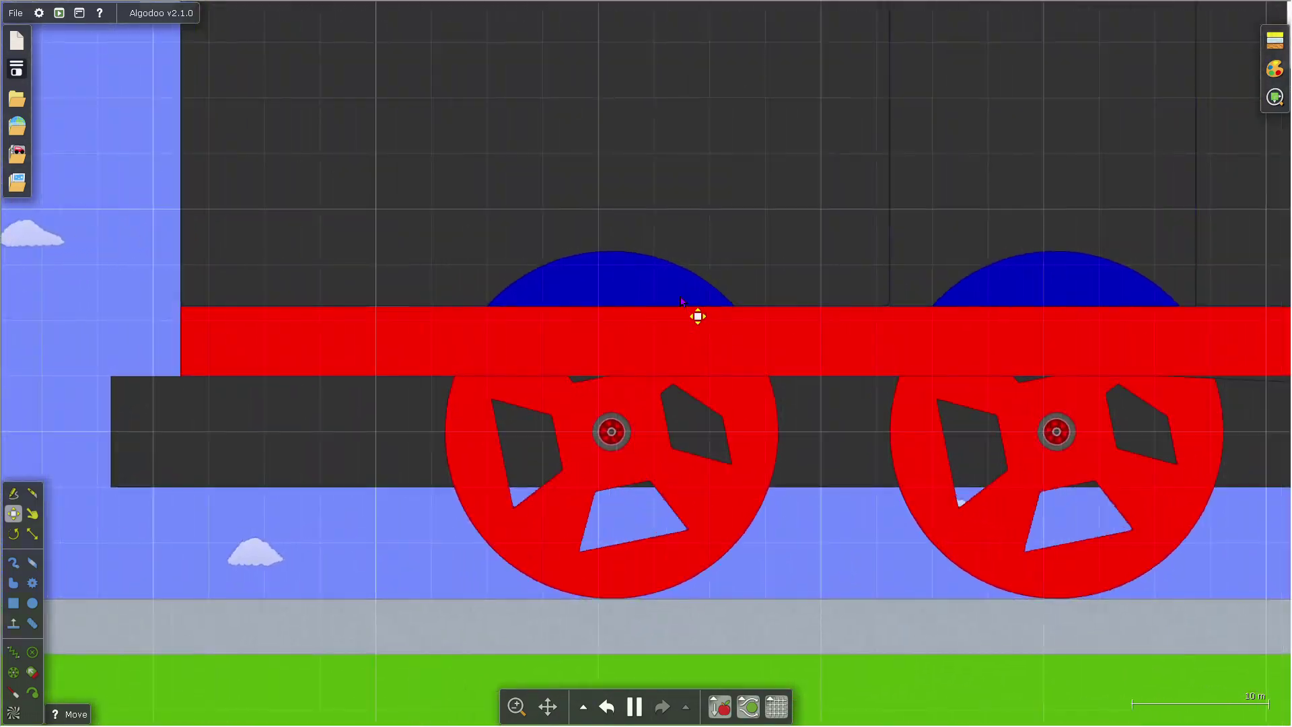
{"action": "scroll", "coordinate": [693, 303], "scroll_direction": "down", "scroll_amount": 5}
{"action": "scroll", "coordinate": [681, 301], "scroll_direction": "down", "scroll_amount": 4}
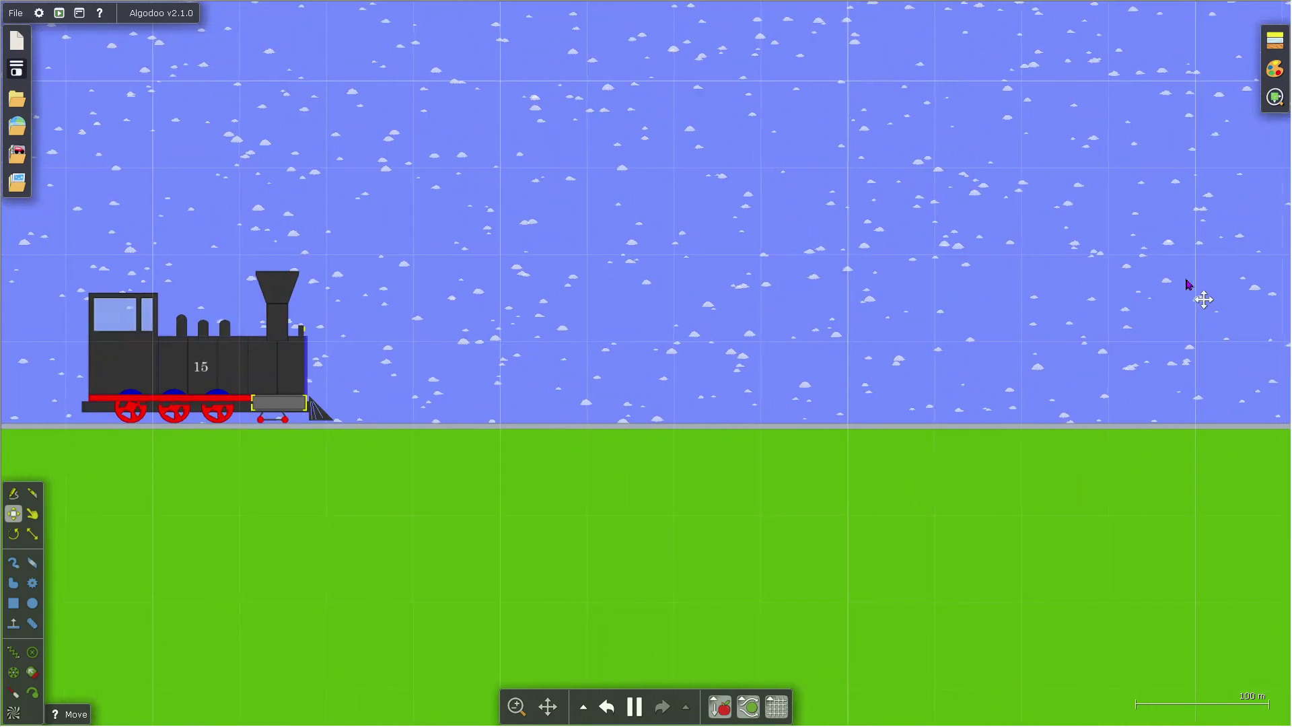
Step: Undo the locomotive's run into the ramp and redo the snapshots up to the rear driving axle's edit
{"action": "mouse_move", "coordinate": [644, 711]}
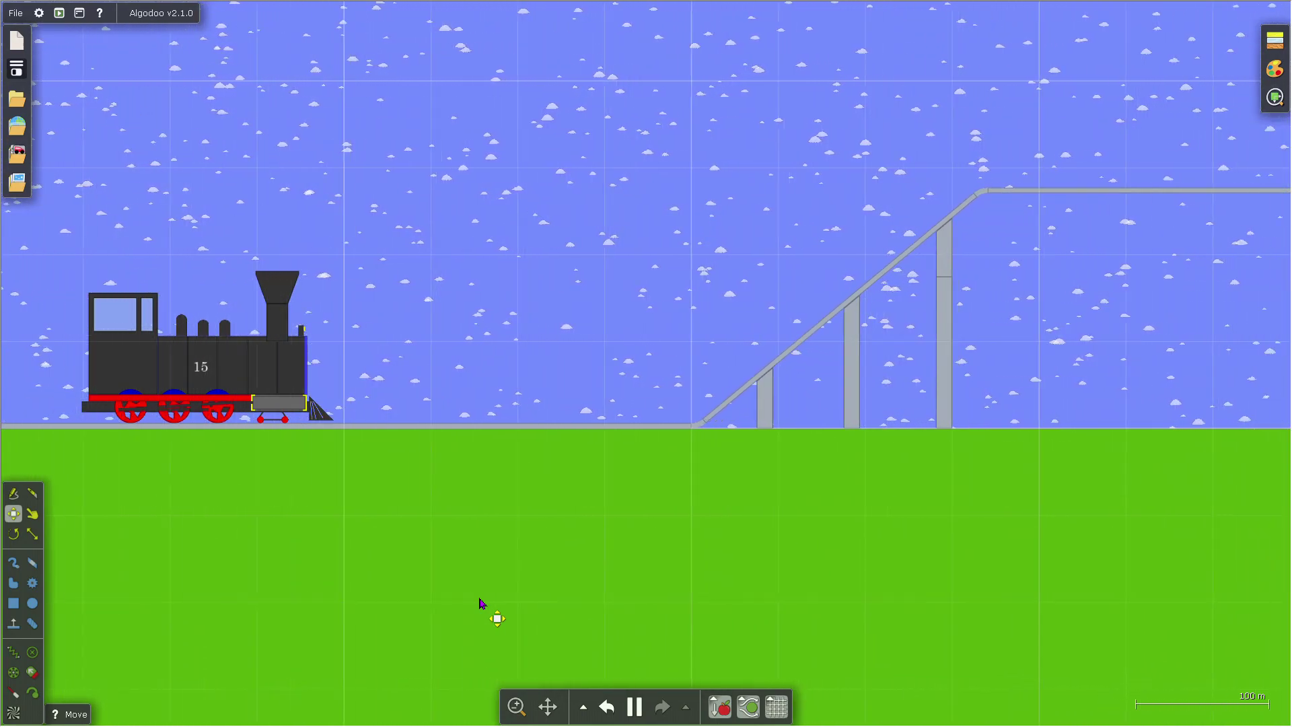
{"action": "scroll", "coordinate": [201, 361], "scroll_direction": "up", "scroll_amount": 5}
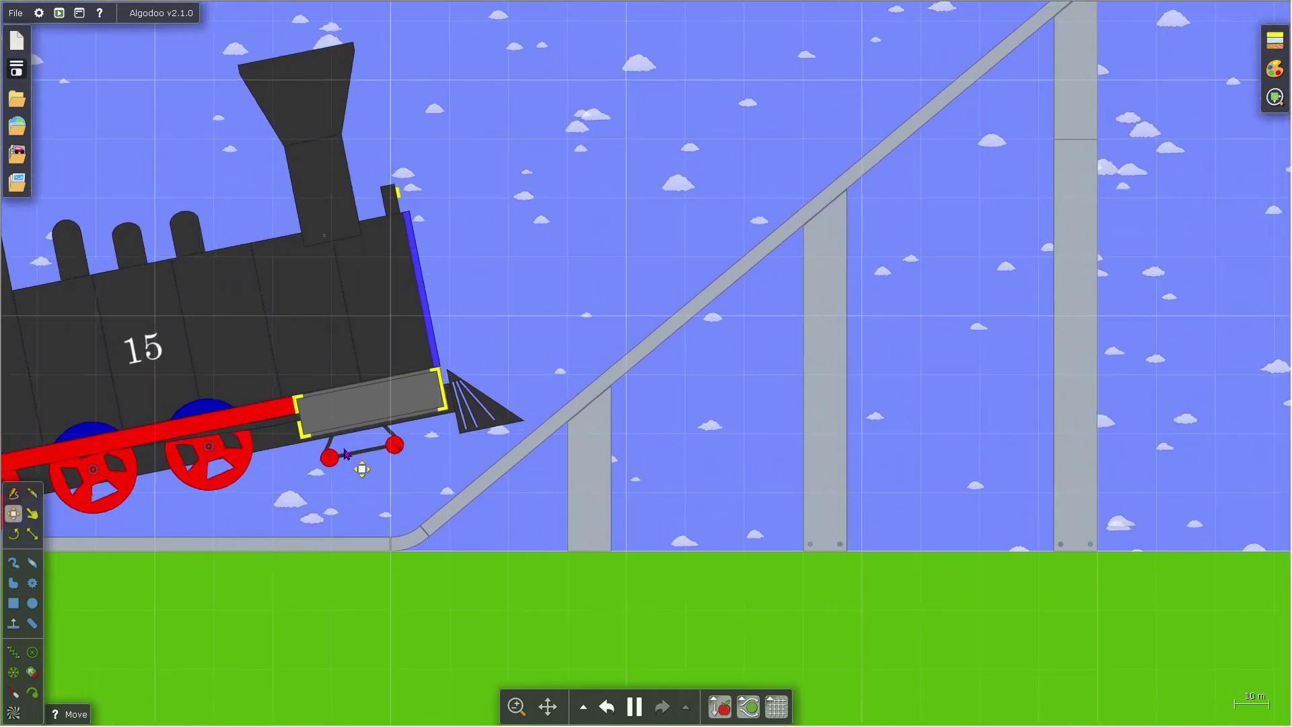
{"action": "scroll", "coordinate": [424, 493], "scroll_direction": "up", "scroll_amount": 3}
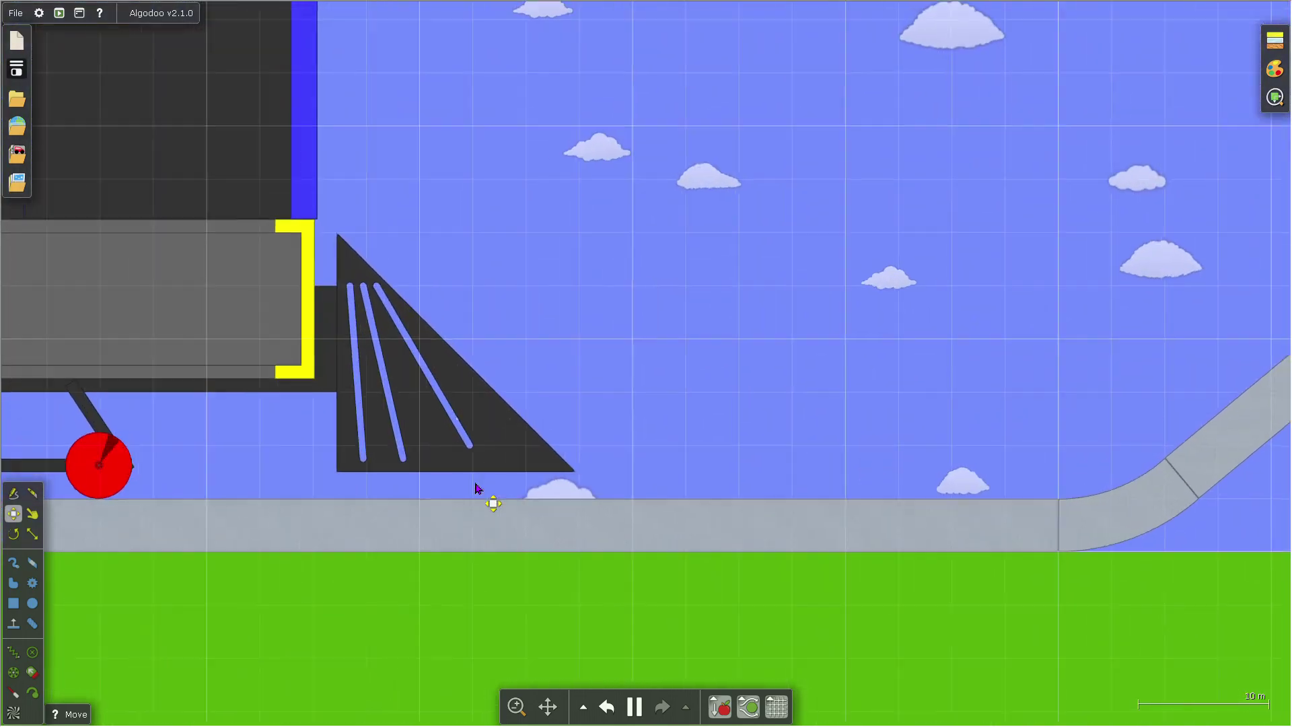
{"action": "left_click", "coordinate": [608, 710]}
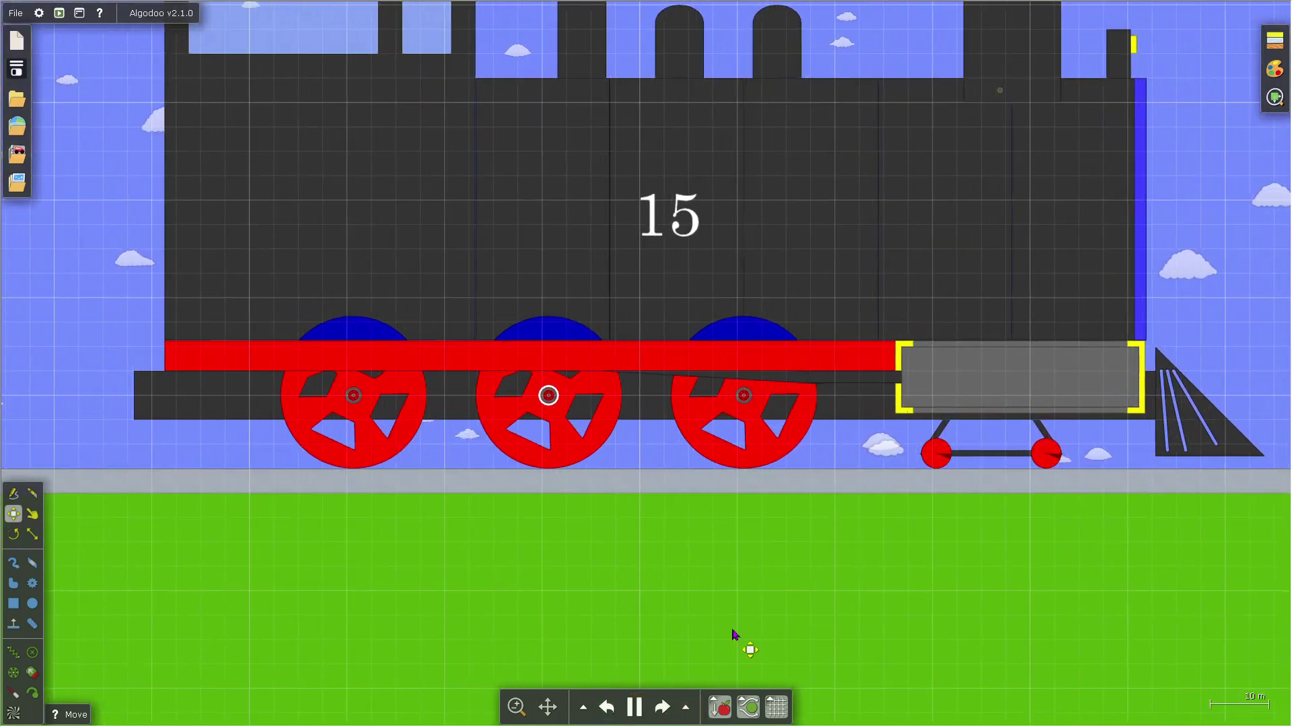
{"action": "left_click", "coordinate": [672, 707]}
{"action": "left_click", "coordinate": [671, 706]}
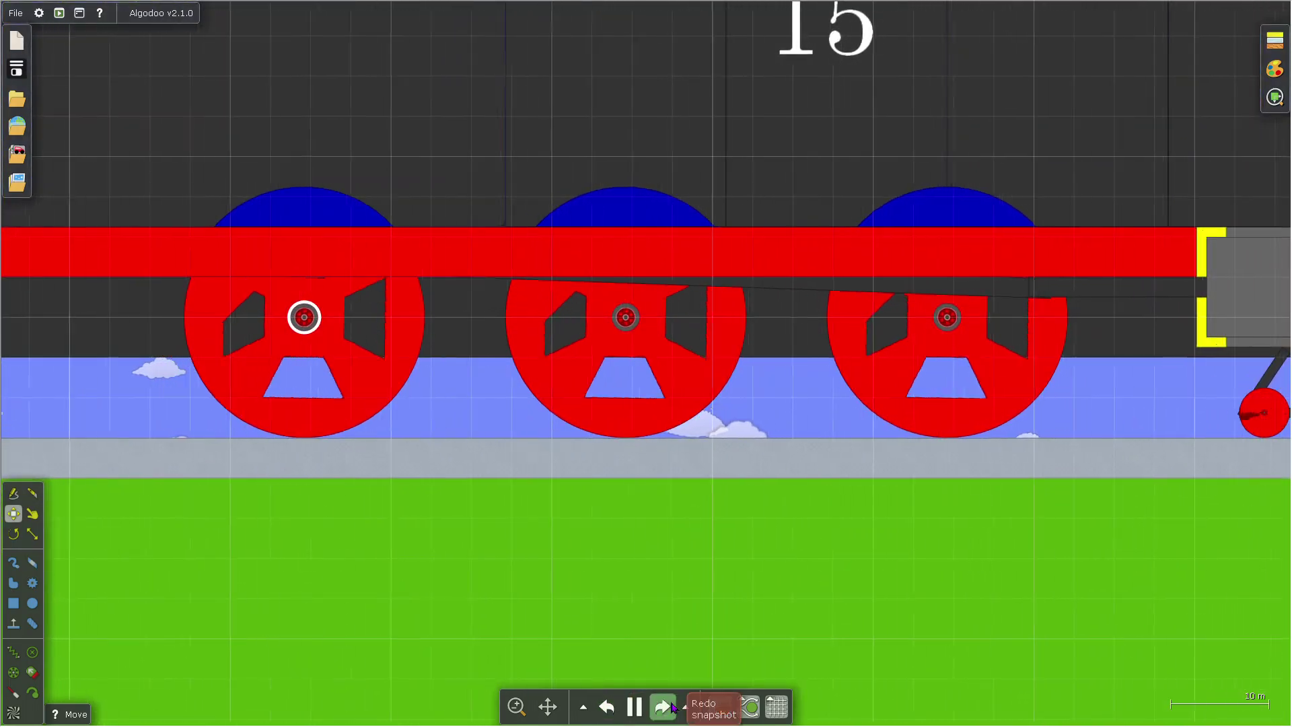
{"action": "left_click", "coordinate": [663, 708]}
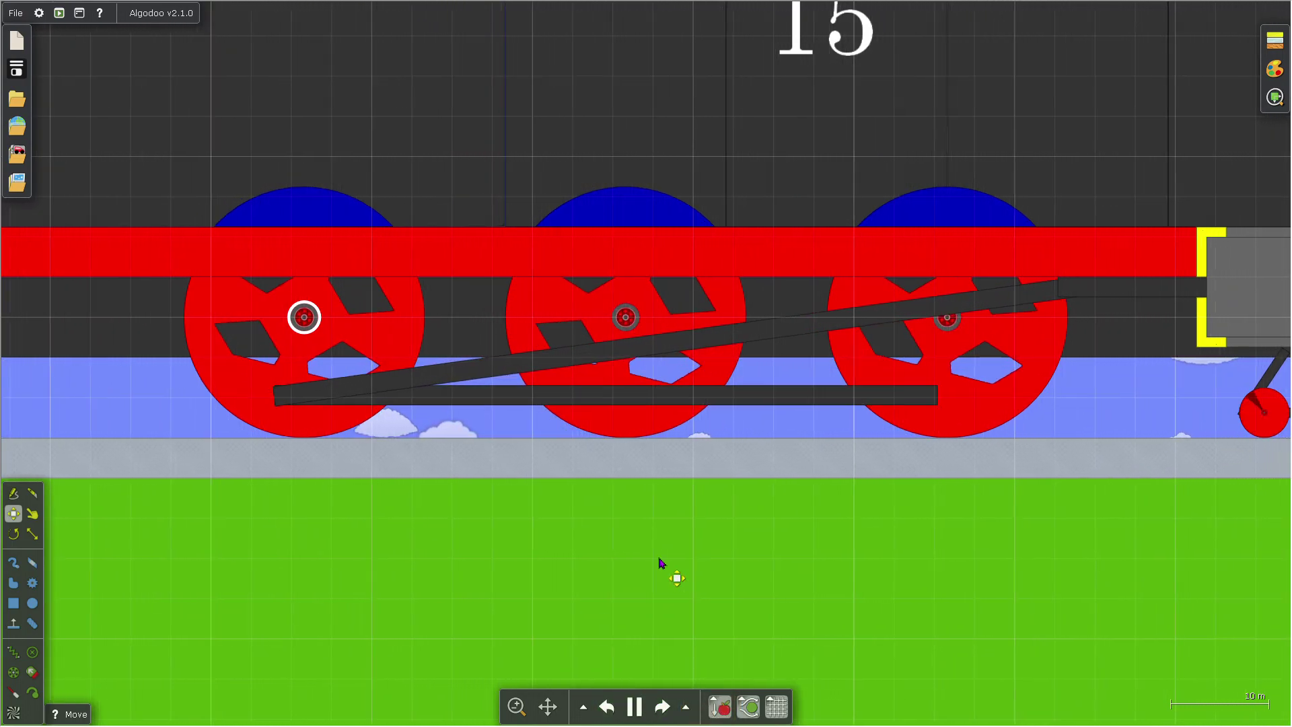
Step: Delete the slotted triangular cowcatcher at the front of the locomotive
{"action": "scroll", "coordinate": [685, 453], "scroll_direction": "down", "scroll_amount": 3}
{"action": "scroll", "coordinate": [856, 418], "scroll_direction": "up", "scroll_amount": 3}
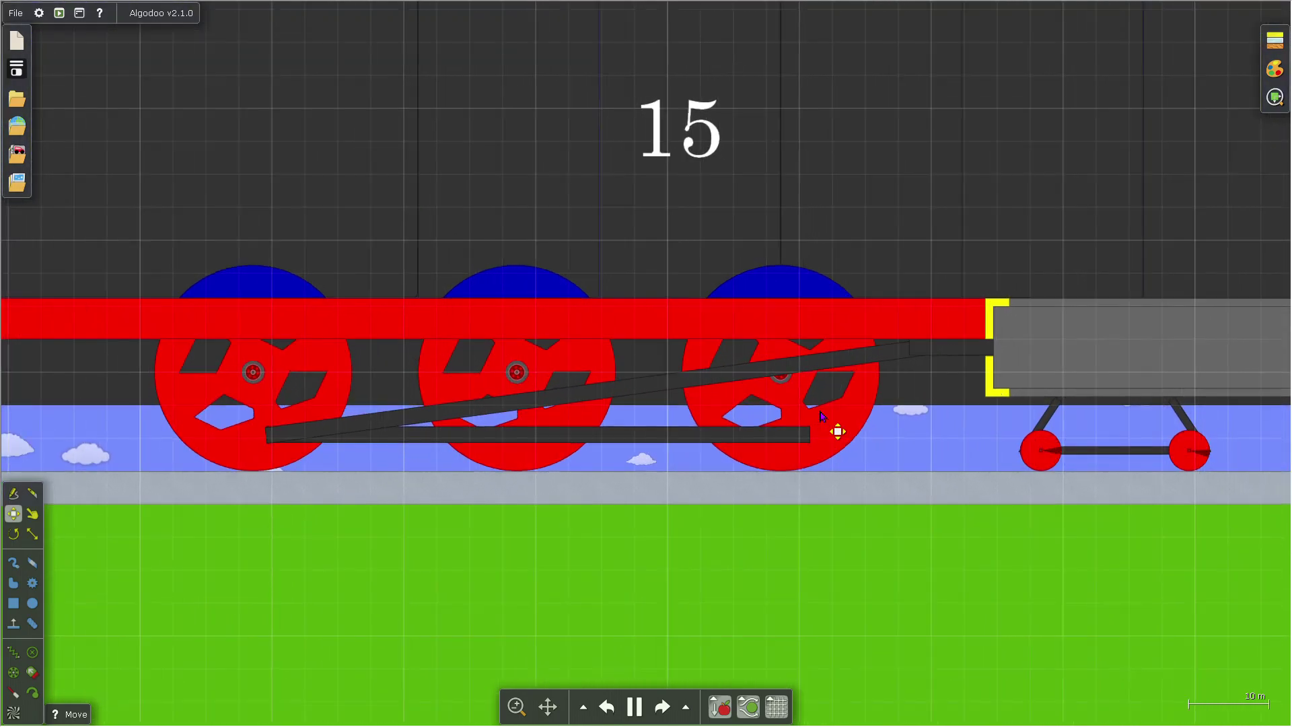
{"action": "scroll", "coordinate": [821, 415], "scroll_direction": "down", "scroll_amount": 3}
{"action": "scroll", "coordinate": [1063, 401], "scroll_direction": "up", "scroll_amount": 5}
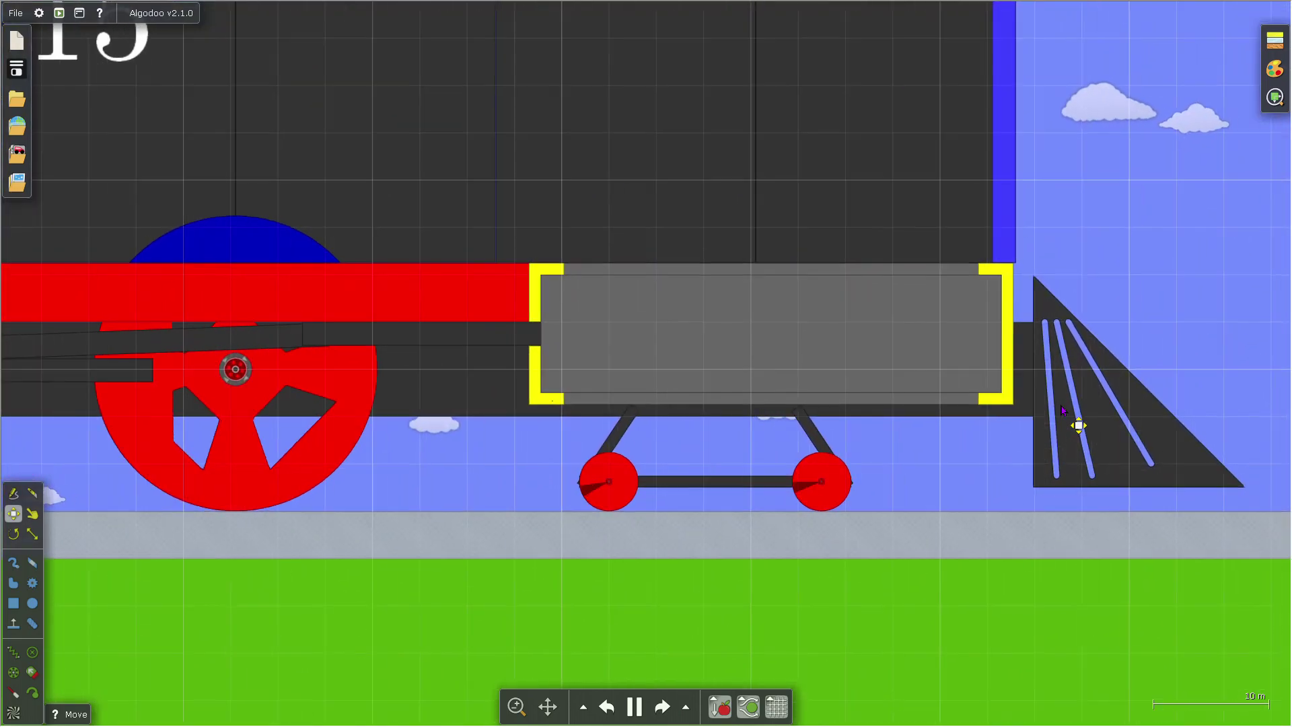
{"action": "right_click", "coordinate": [1063, 403]}
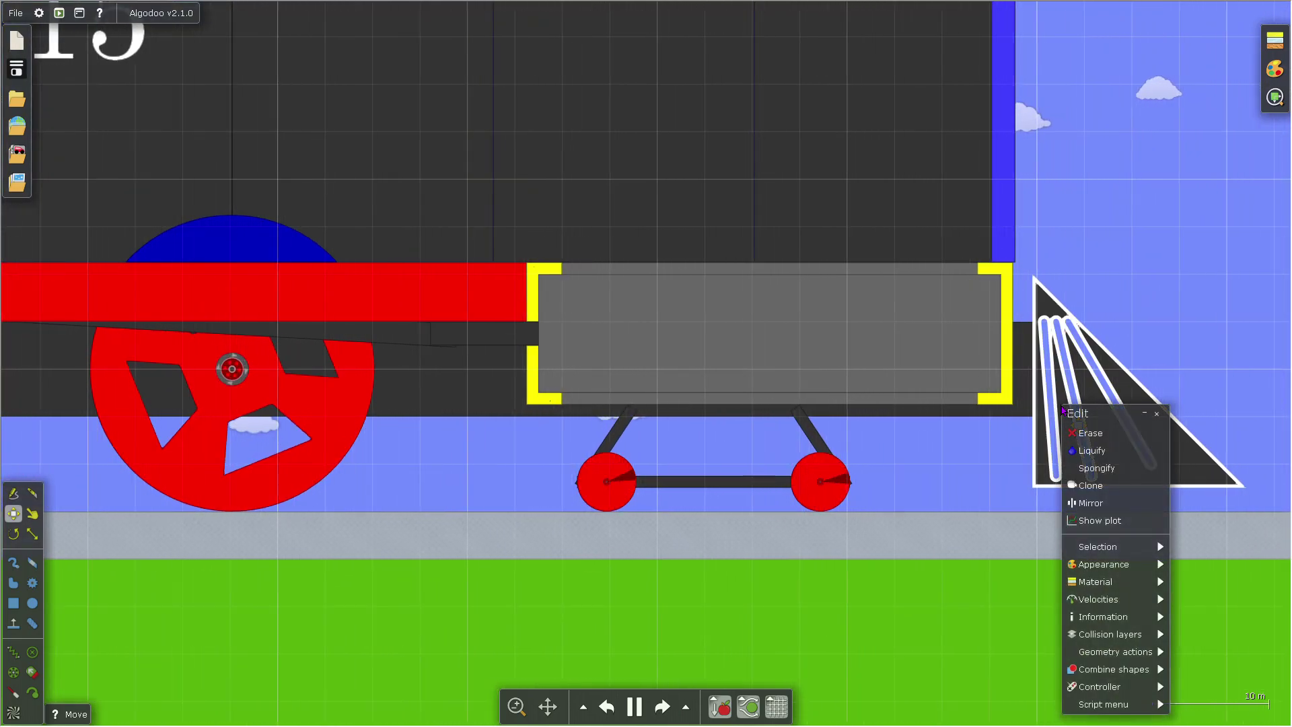
{"action": "key", "text": "Delete"}
{"action": "scroll", "coordinate": [1067, 407], "scroll_direction": "down", "scroll_amount": 10}
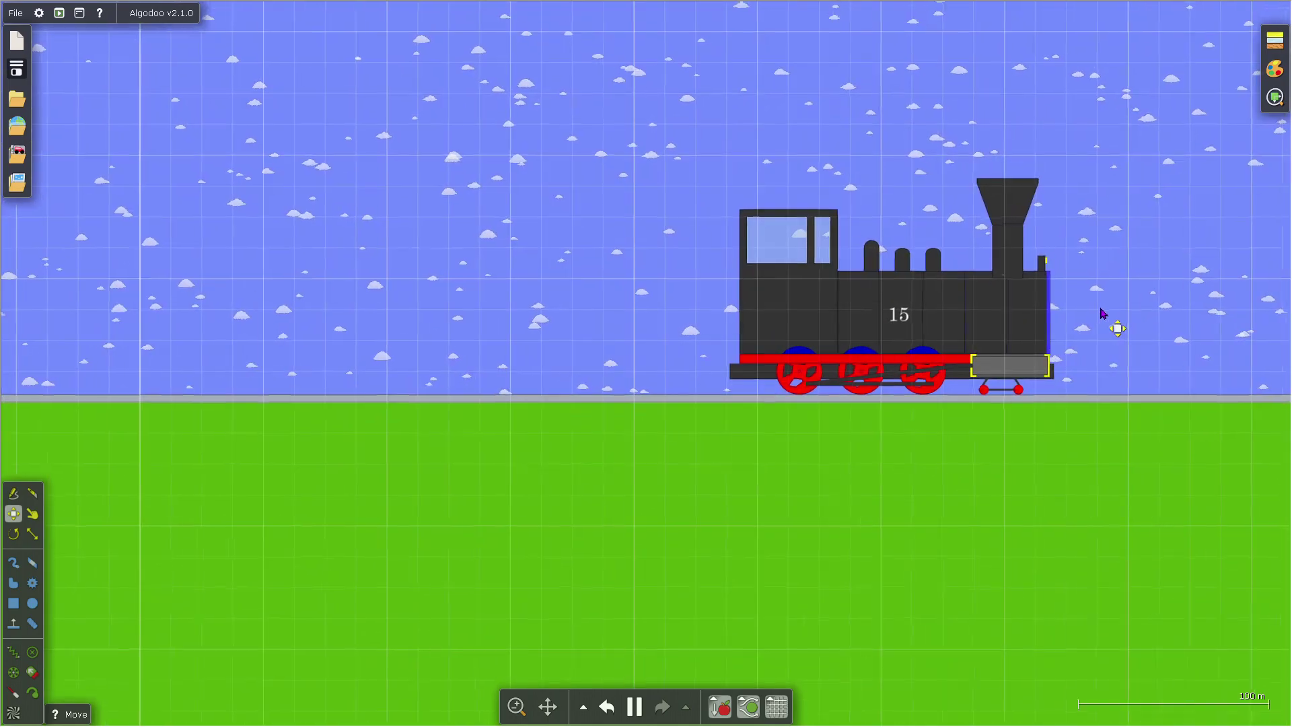
Step: Check the speed and angular velocity of the bogie's rear small wheel while the locomotive is driving
{"action": "left_click_drag", "start_coordinate": [1102, 312], "coordinate": [532, 306]}
{"action": "scroll", "coordinate": [442, 384], "scroll_direction": "up", "scroll_amount": 6}
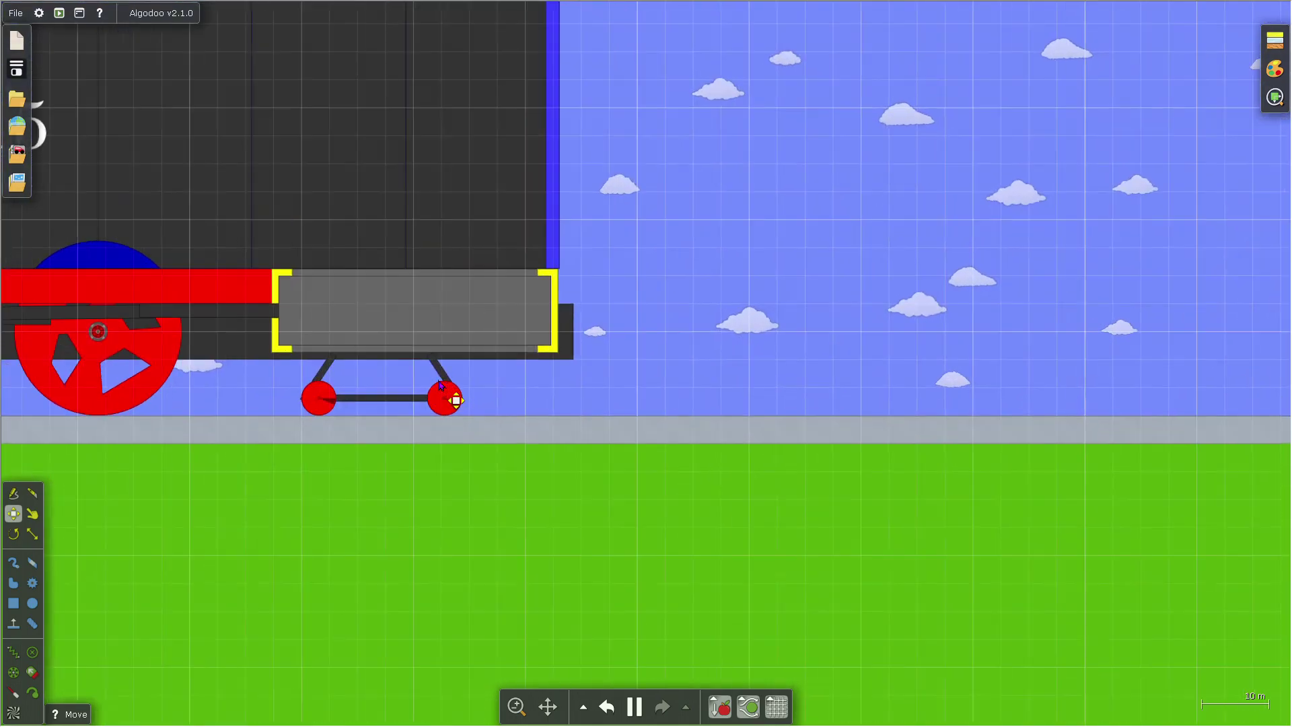
{"action": "scroll", "coordinate": [283, 484], "scroll_direction": "up", "scroll_amount": 5}
{"action": "scroll", "coordinate": [415, 281], "scroll_direction": "down", "scroll_amount": 3}
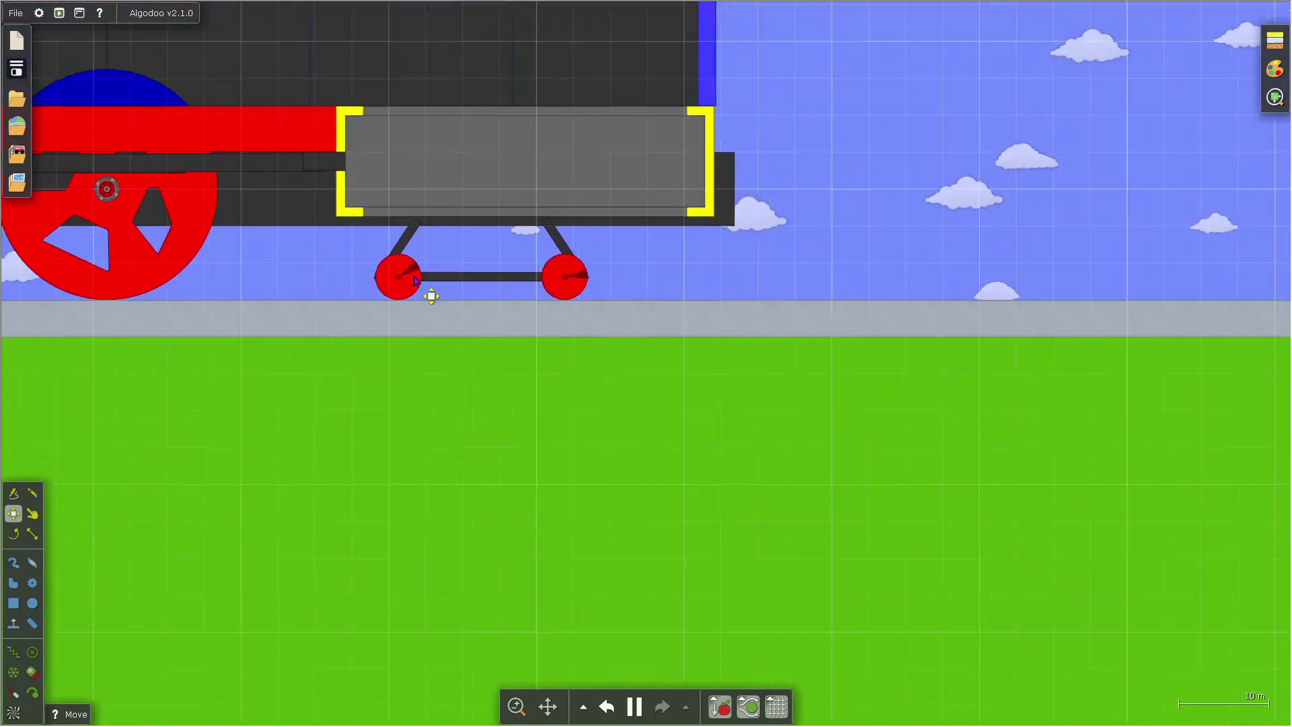
{"action": "scroll", "coordinate": [415, 281], "scroll_direction": "down", "scroll_amount": 5}
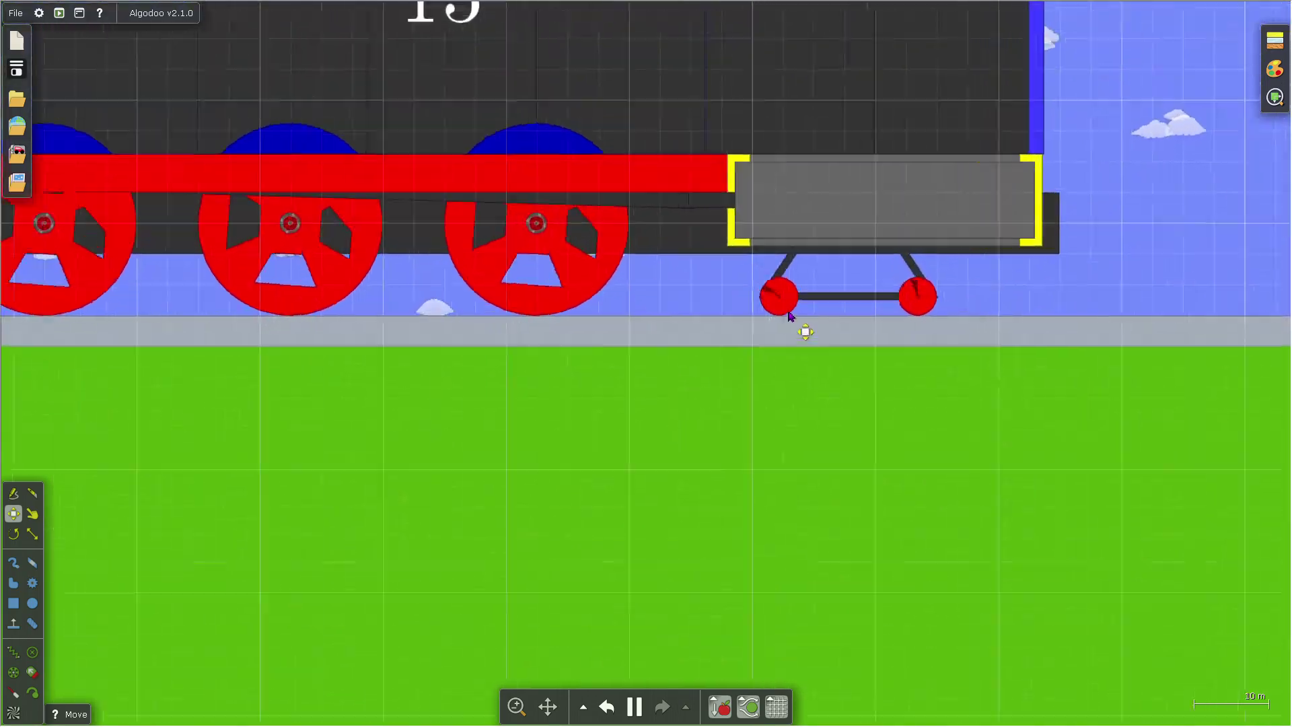
{"action": "scroll", "coordinate": [789, 317], "scroll_direction": "up", "scroll_amount": 5}
{"action": "right_click", "coordinate": [791, 279]}
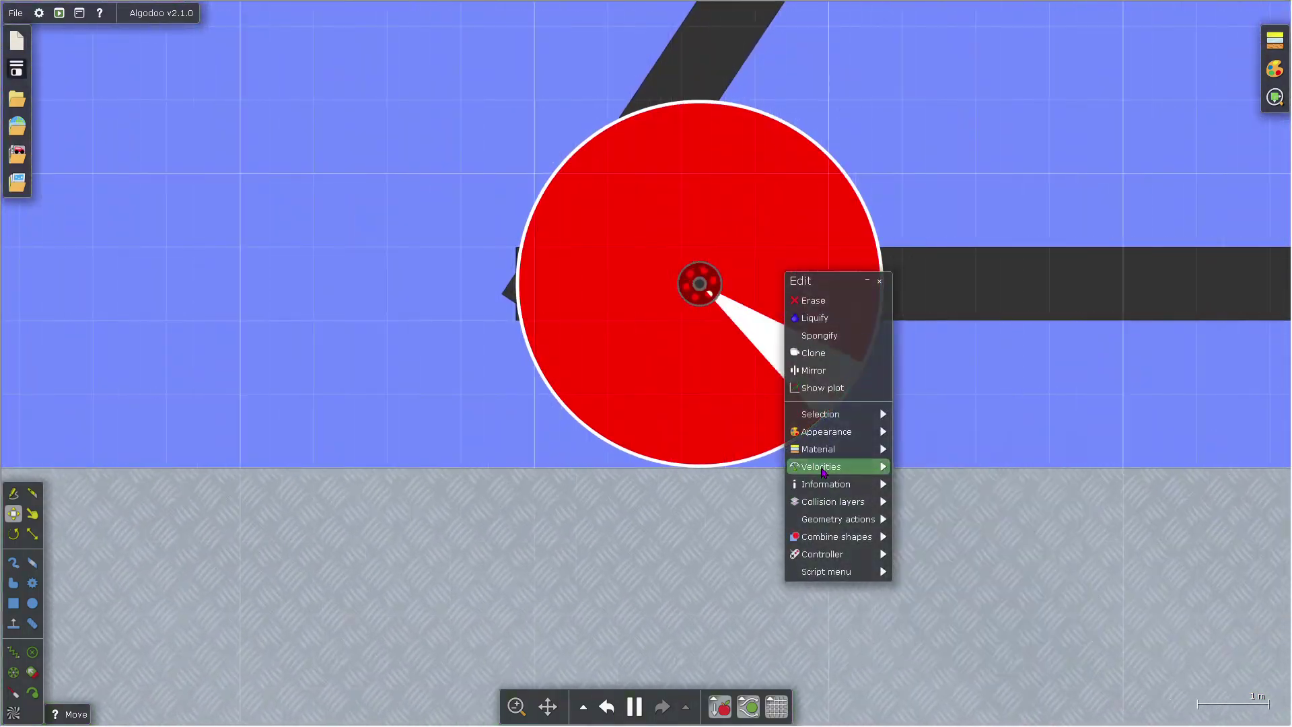
{"action": "mouse_move", "coordinate": [822, 469]}
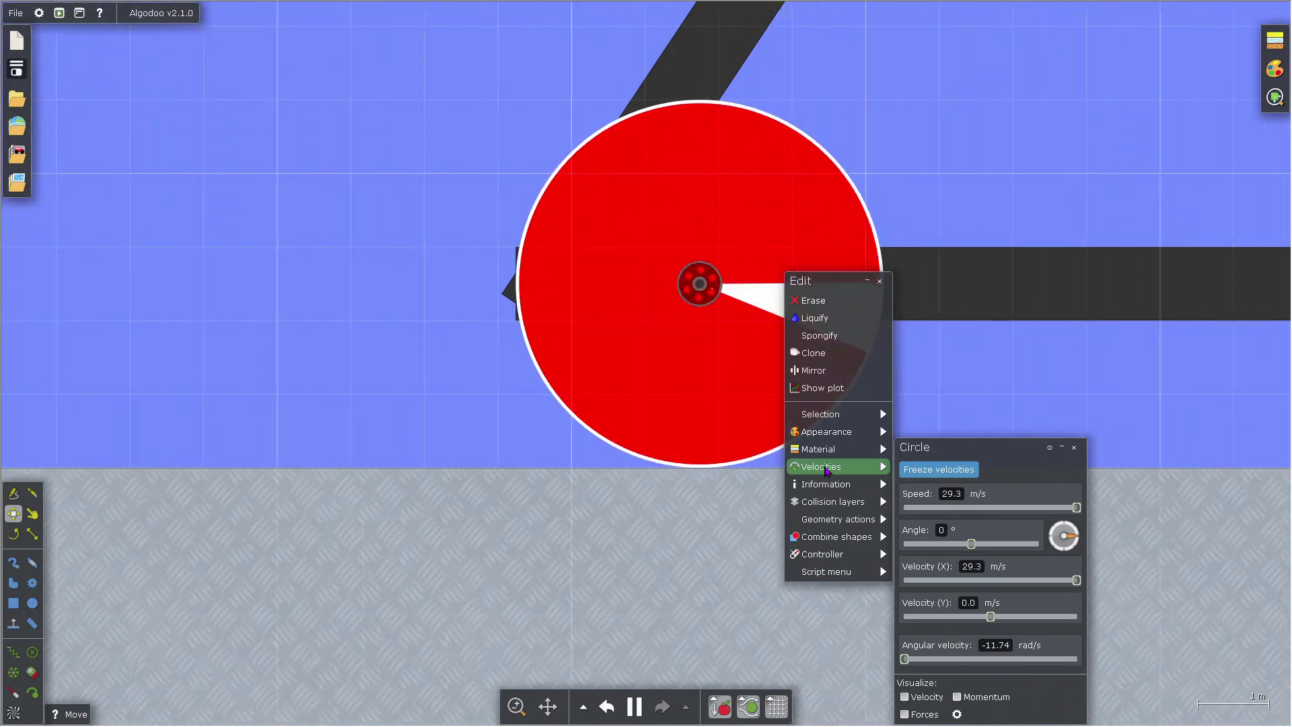
{"action": "scroll", "coordinate": [515, 479], "scroll_direction": "down", "scroll_amount": 5}
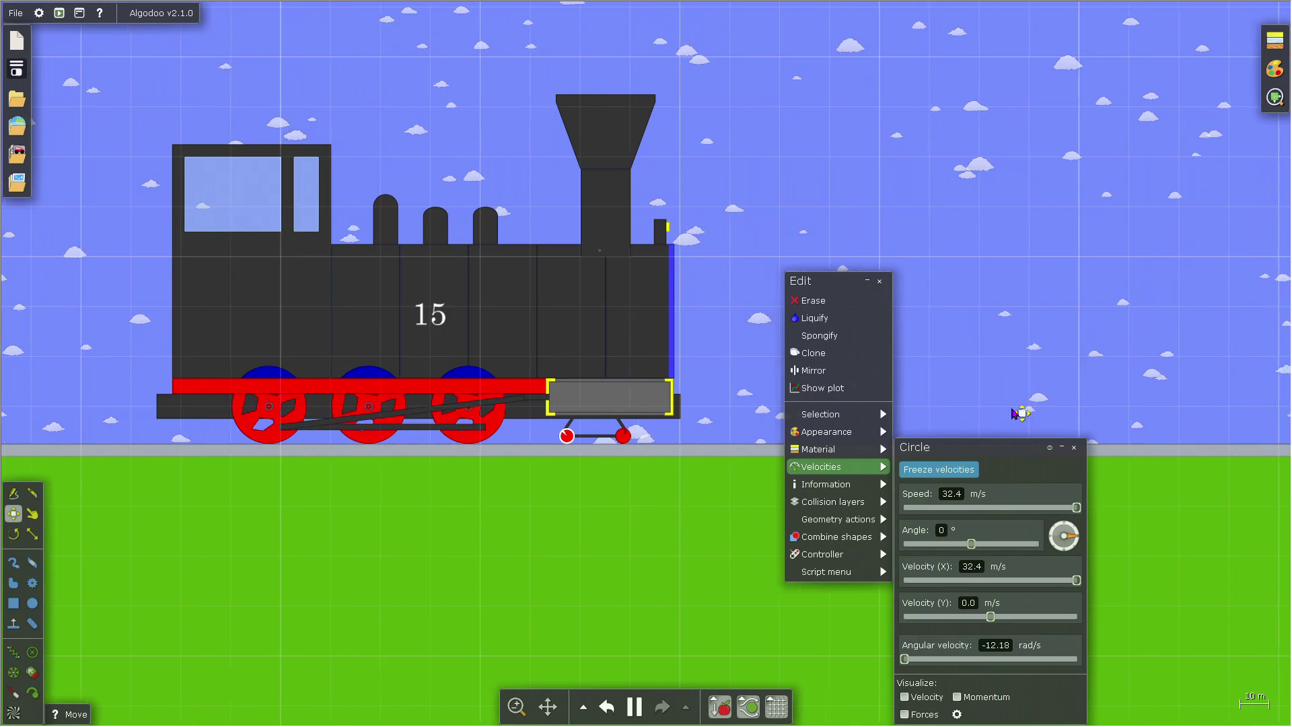
Step: Examine the moving locomotive's driving wheels and coupling rods up close, and follow the locomotive along the track to the ramp
{"action": "left_click", "coordinate": [880, 280]}
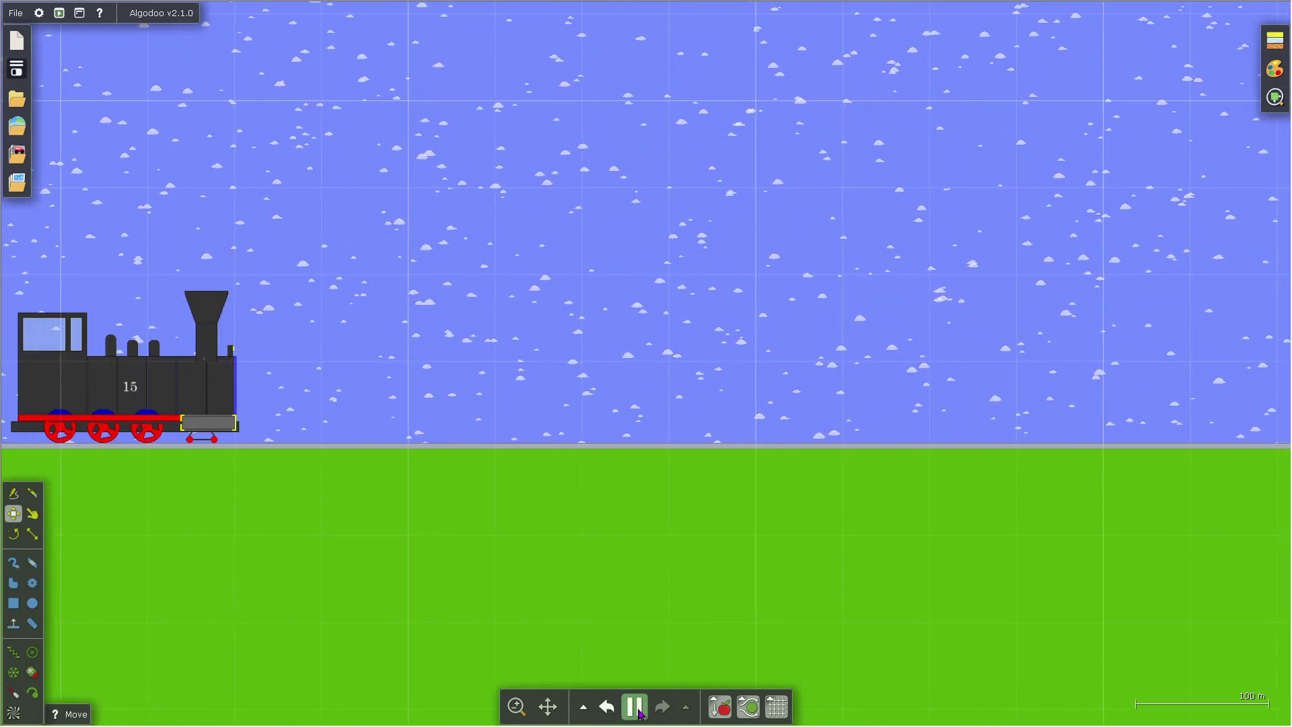
{"action": "mouse_move", "coordinate": [641, 705]}
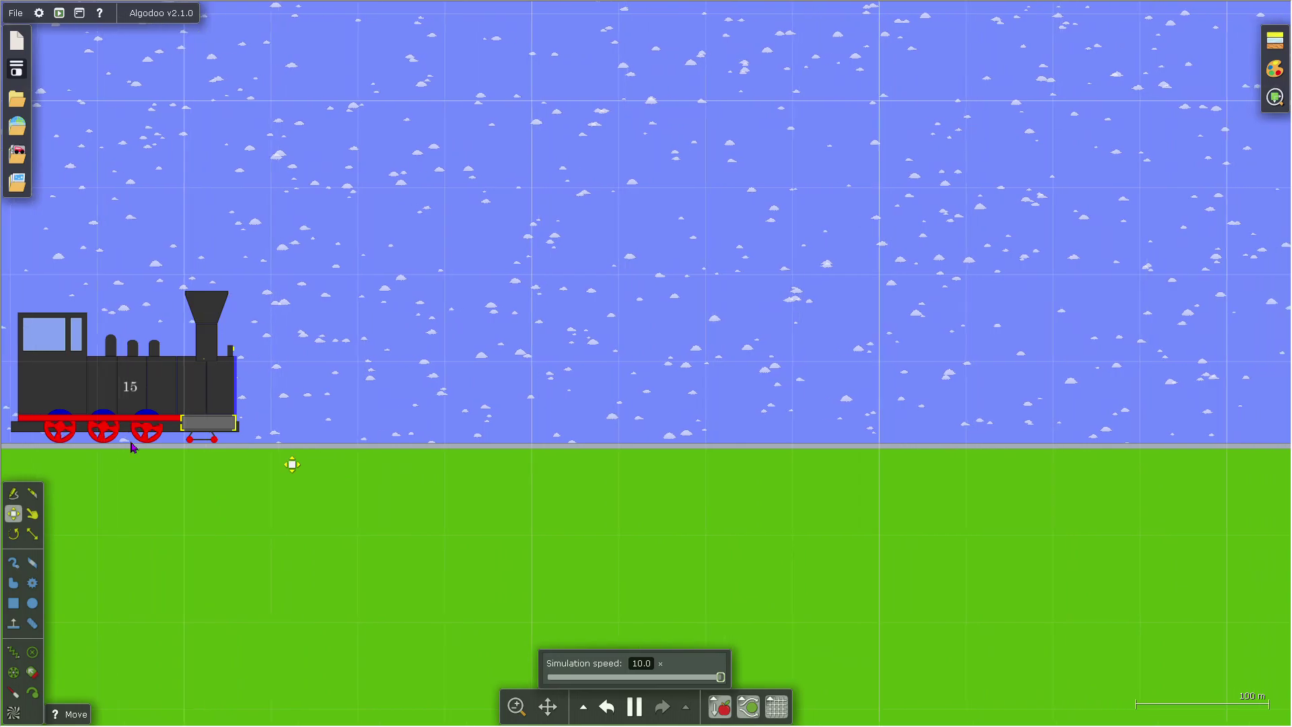
{"action": "scroll", "coordinate": [133, 448], "scroll_direction": "up", "scroll_amount": 10}
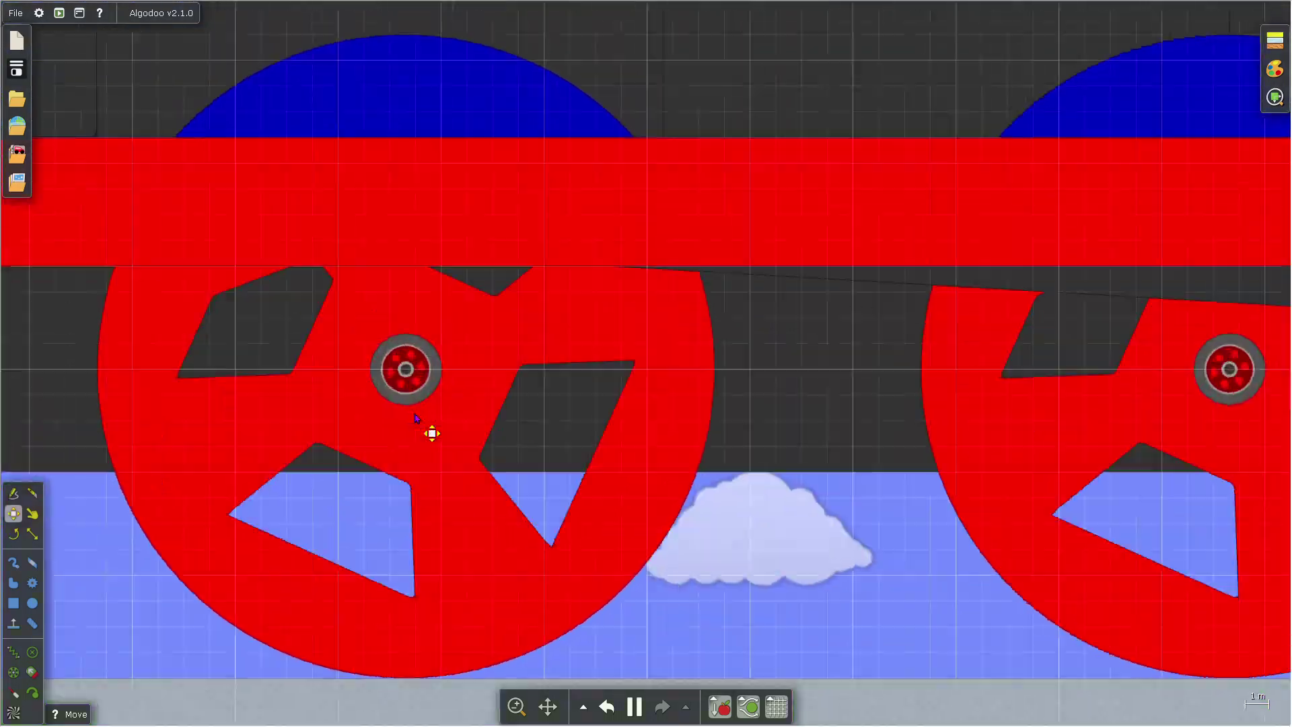
{"action": "scroll", "coordinate": [415, 418], "scroll_direction": "up", "scroll_amount": 4}
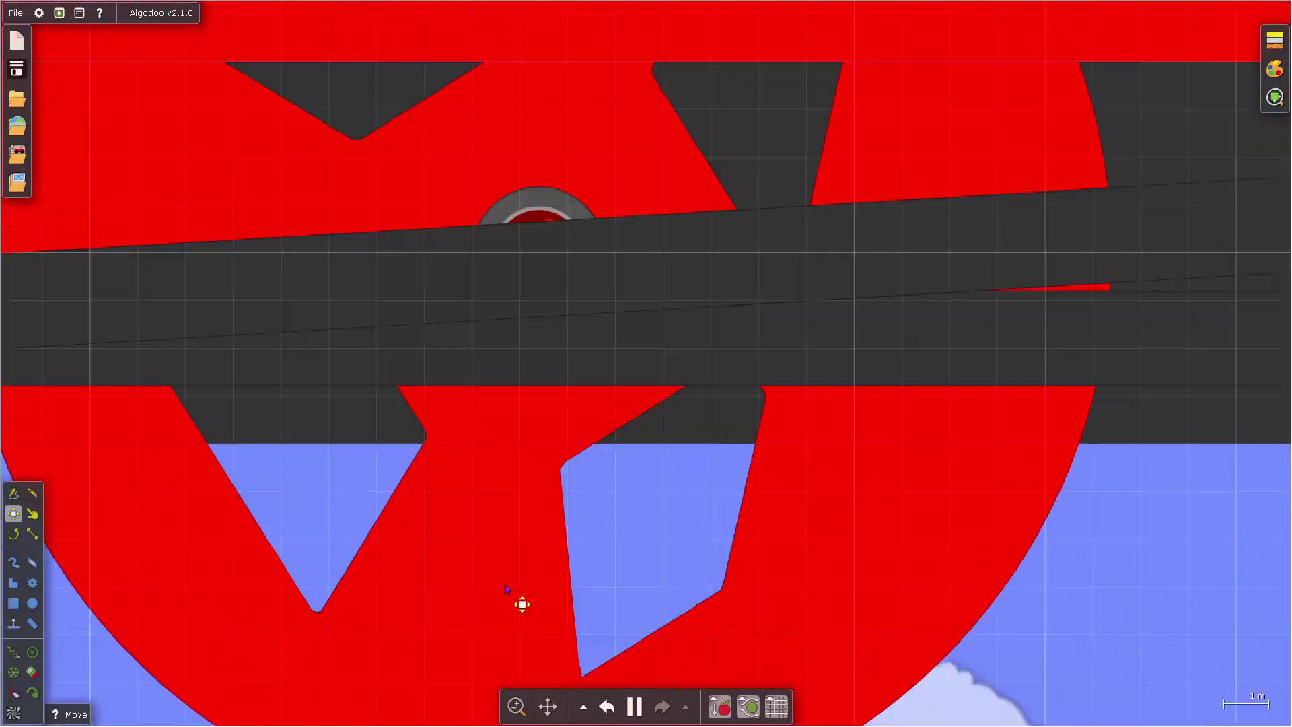
{"action": "scroll", "coordinate": [505, 586], "scroll_direction": "up", "scroll_amount": 7}
{"action": "scroll", "coordinate": [506, 538], "scroll_direction": "down", "scroll_amount": 8}
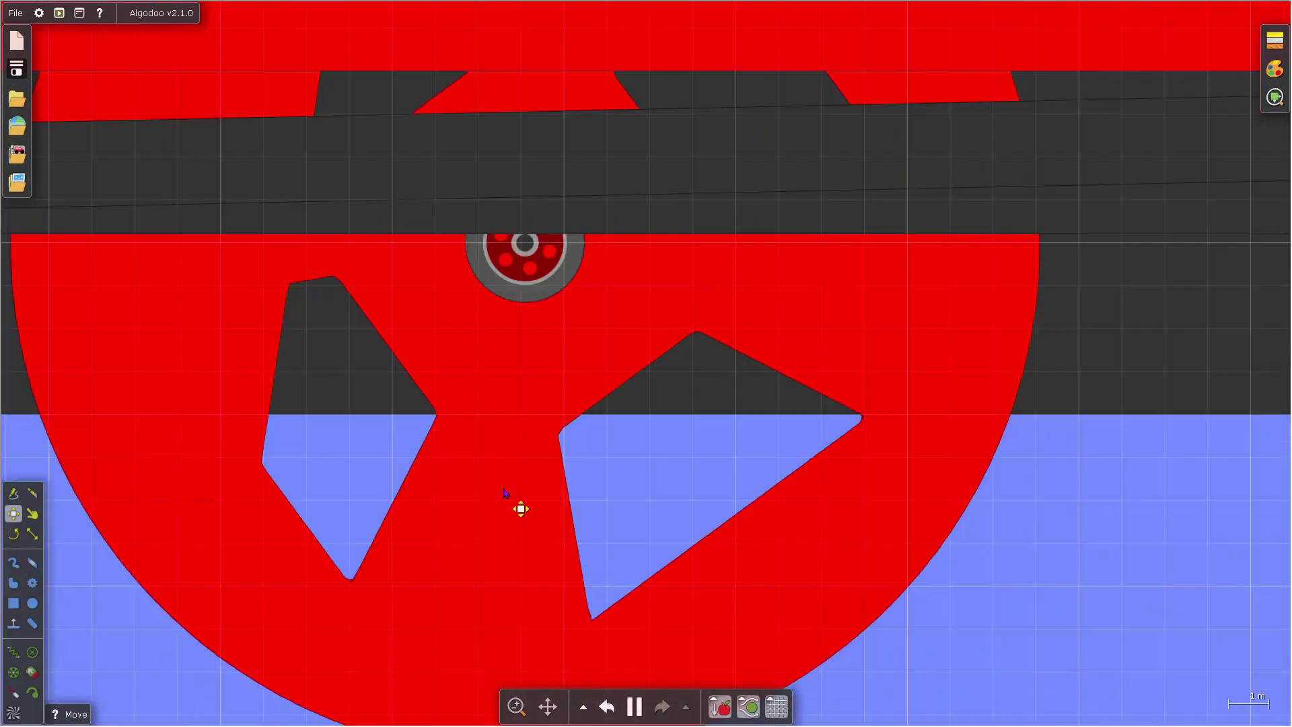
{"action": "scroll", "coordinate": [507, 493], "scroll_direction": "down", "scroll_amount": 15}
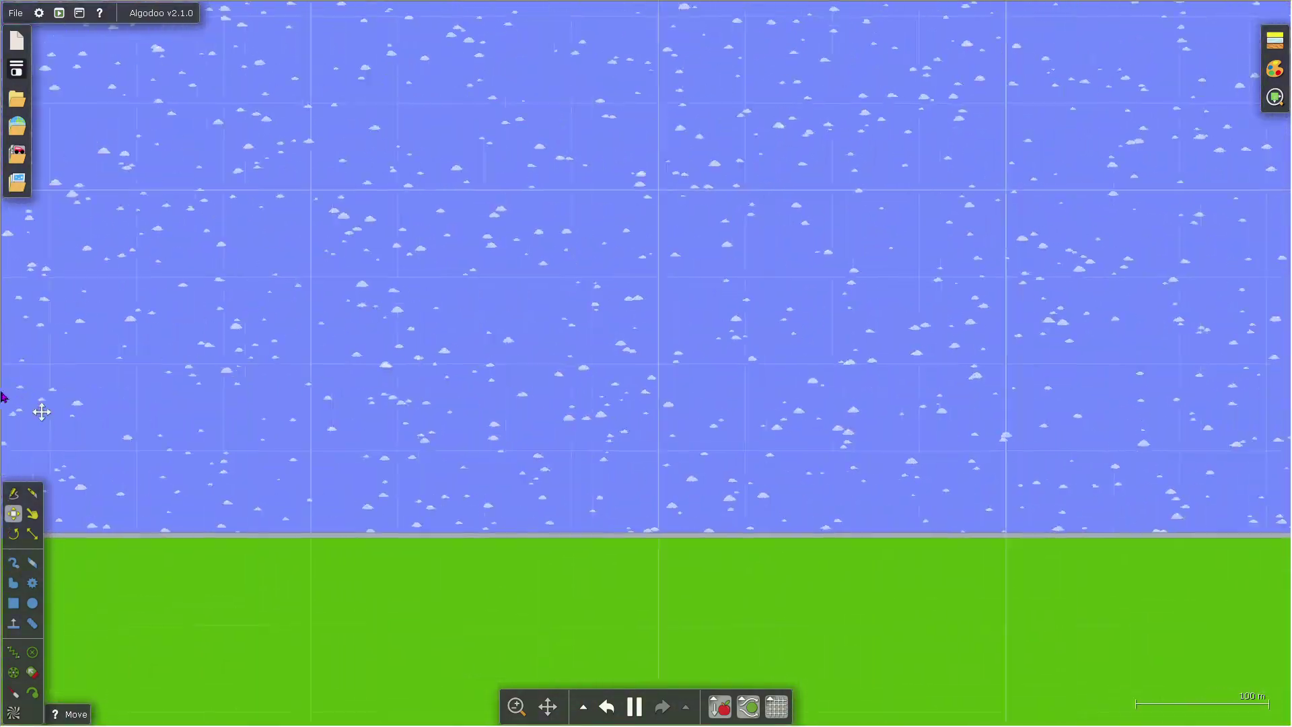
{"action": "left_click_drag", "start_coordinate": [415, 329], "coordinate": [222, 330]}
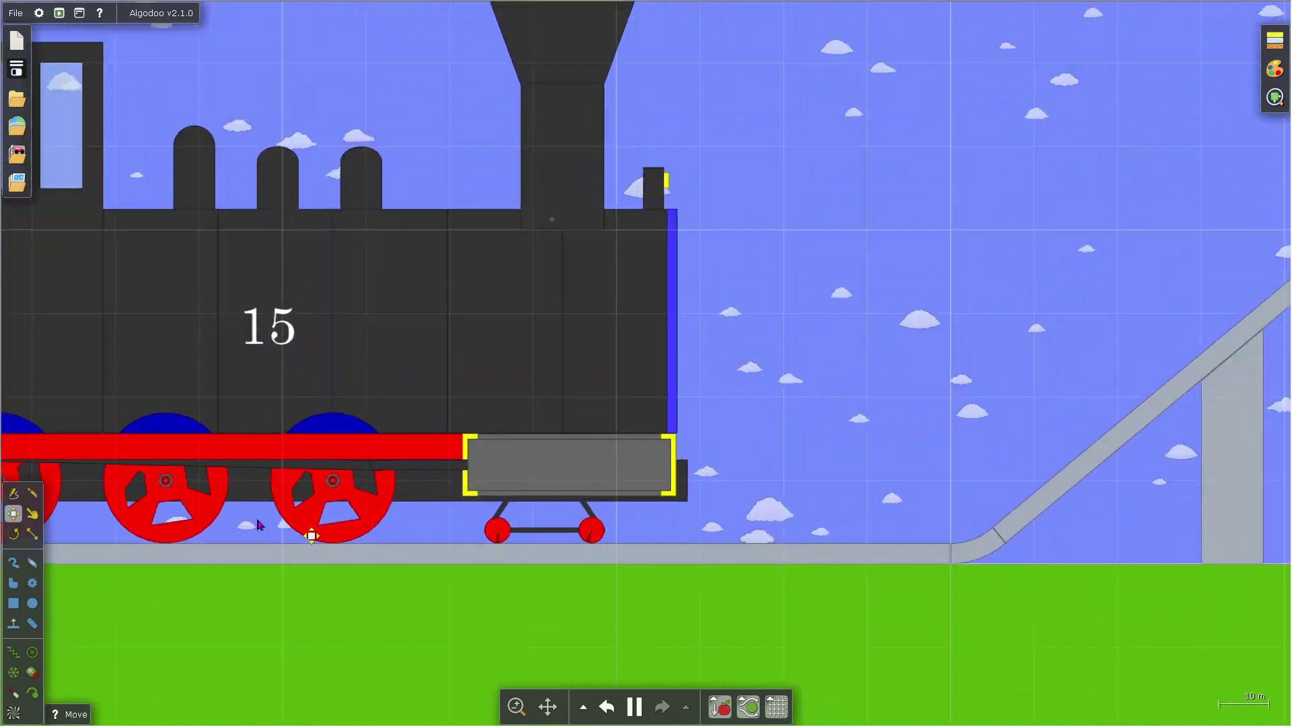
Step: Slice the driving locomotive apart with Knife cuts through its lower front, wheels and boiler on the elevated track
{"action": "left_click", "coordinate": [32, 514]}
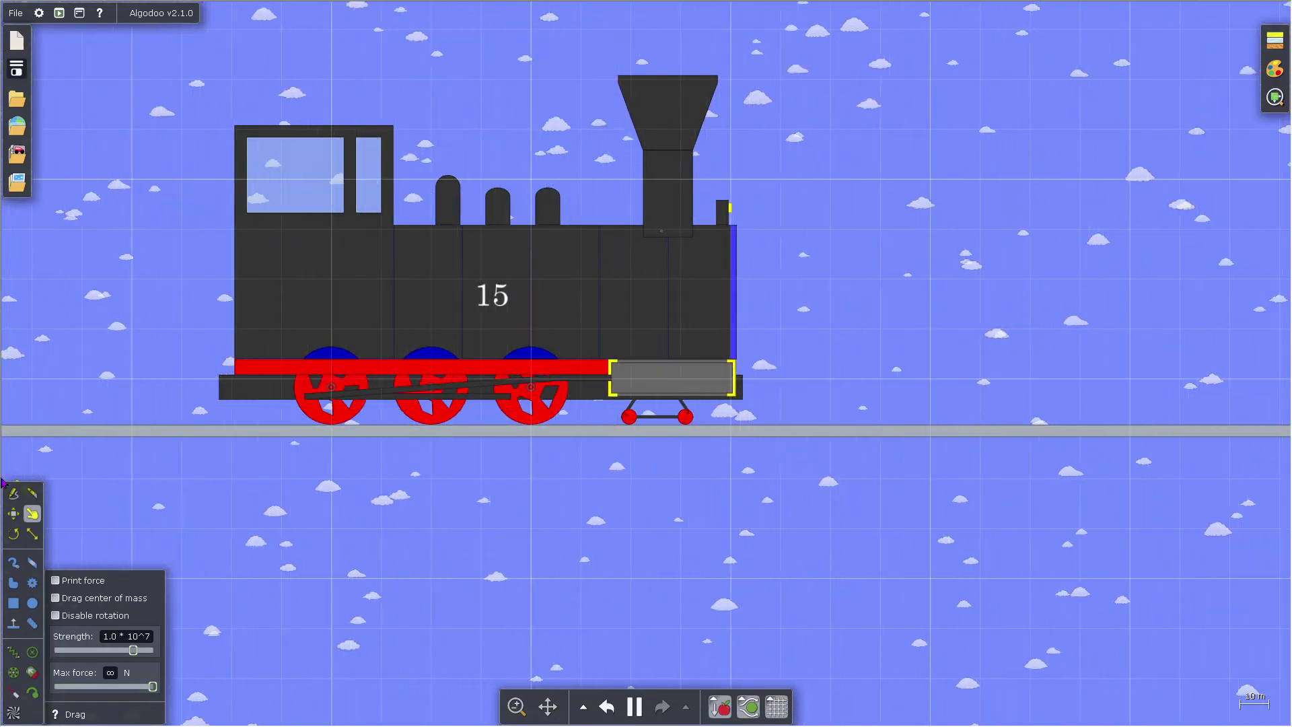
{"action": "left_click", "coordinate": [30, 495]}
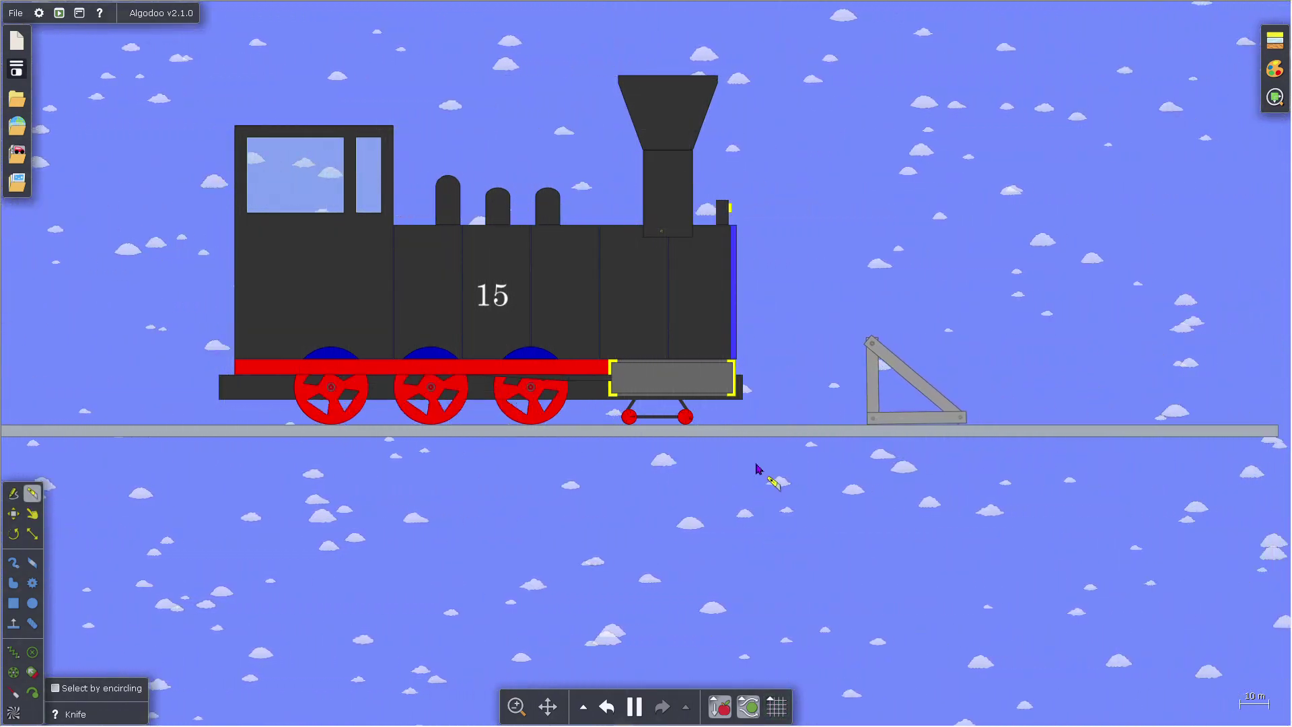
{"action": "mouse_move", "coordinate": [786, 519]}
{"action": "left_mouse_down"}
{"action": "mouse_move", "coordinate": [703, 279]}
{"action": "mouse_move", "coordinate": [980, 133]}
{"action": "left_mouse_up"}
{"action": "left_click_drag", "start_coordinate": [753, 397], "coordinate": [631, 368]}
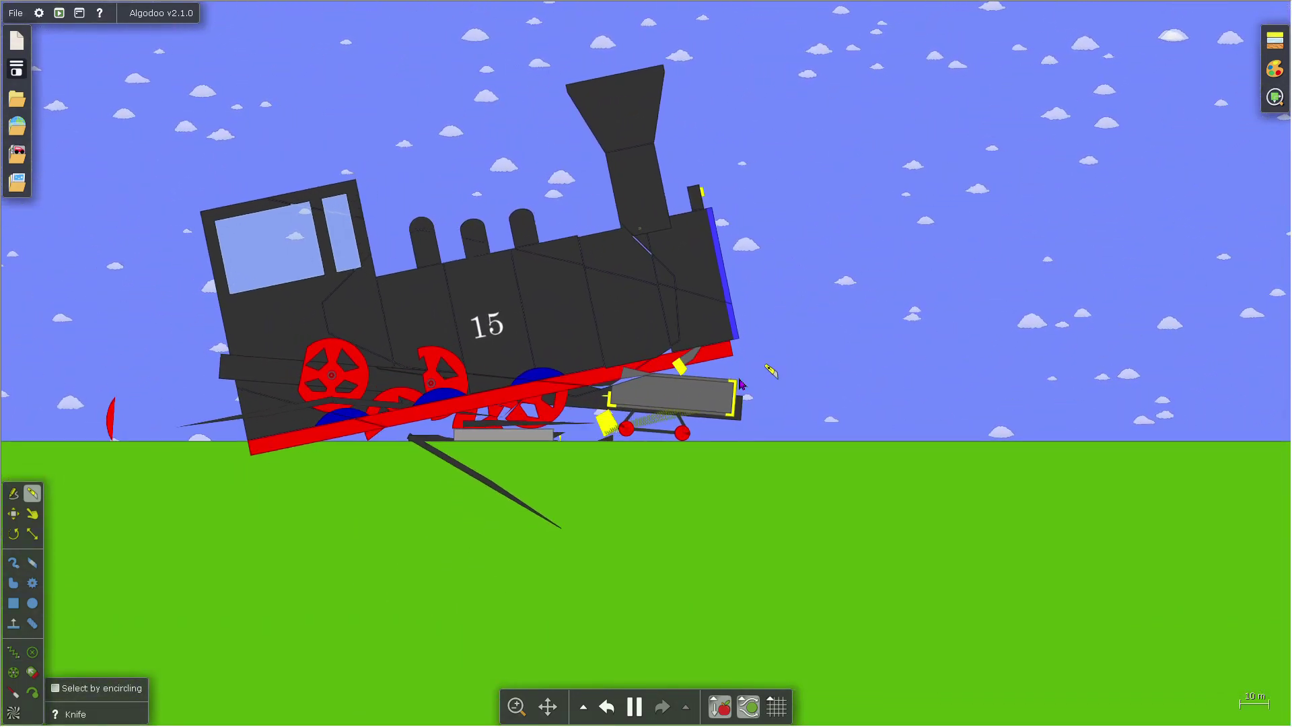
Step: Examine the wreckage on the ground, including the separated chassis, cut driving wheels, front bogie and locomotive body
{"action": "scroll", "coordinate": [732, 398], "scroll_direction": "up", "scroll_amount": 5}
{"action": "scroll", "coordinate": [653, 431], "scroll_direction": "down", "scroll_amount": 10}
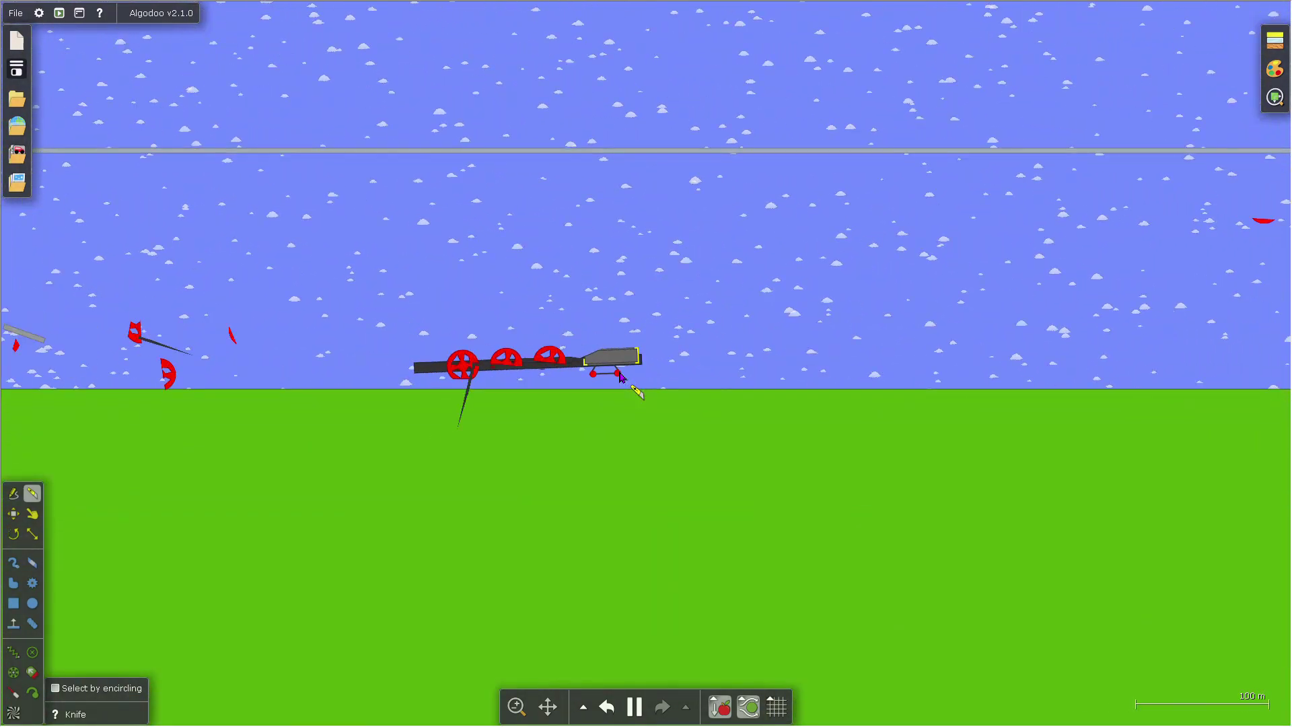
{"action": "scroll", "coordinate": [614, 378], "scroll_direction": "up", "scroll_amount": 10}
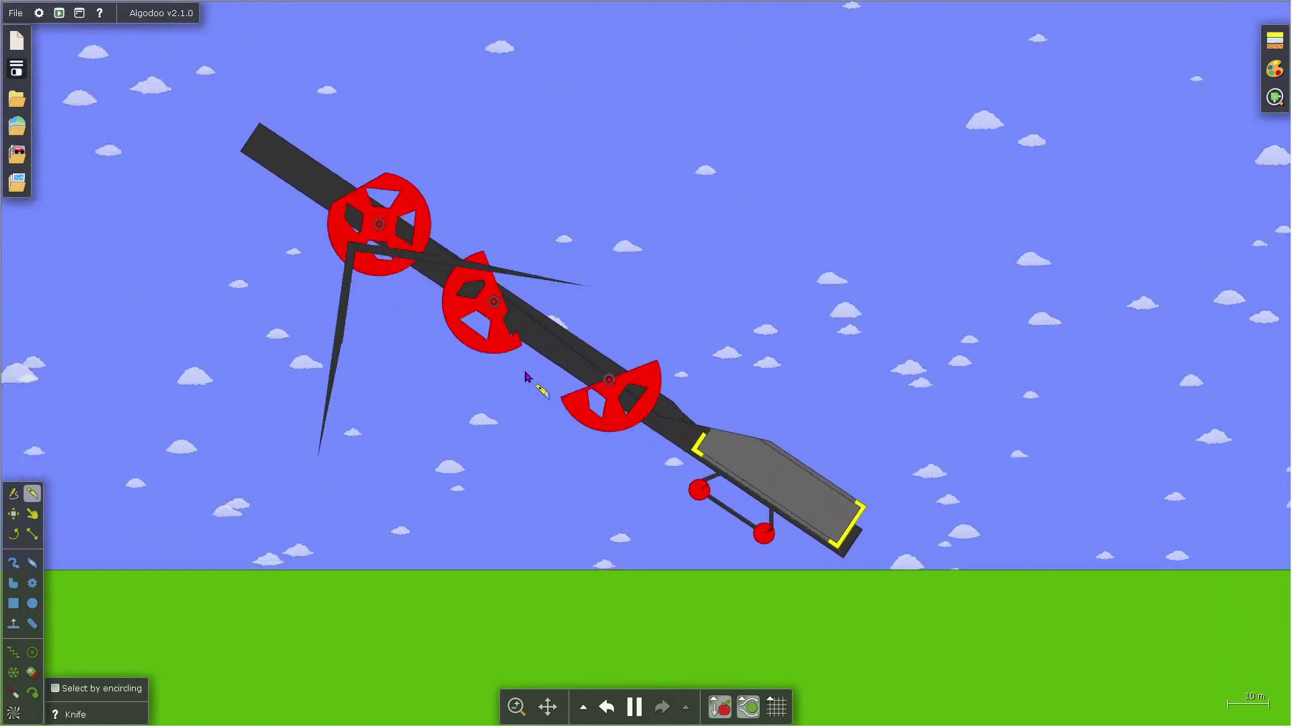
{"action": "scroll", "coordinate": [692, 321], "scroll_direction": "up", "scroll_amount": 3}
{"action": "scroll", "coordinate": [692, 321], "scroll_direction": "down", "scroll_amount": 5}
{"action": "scroll", "coordinate": [693, 321], "scroll_direction": "down", "scroll_amount": 7}
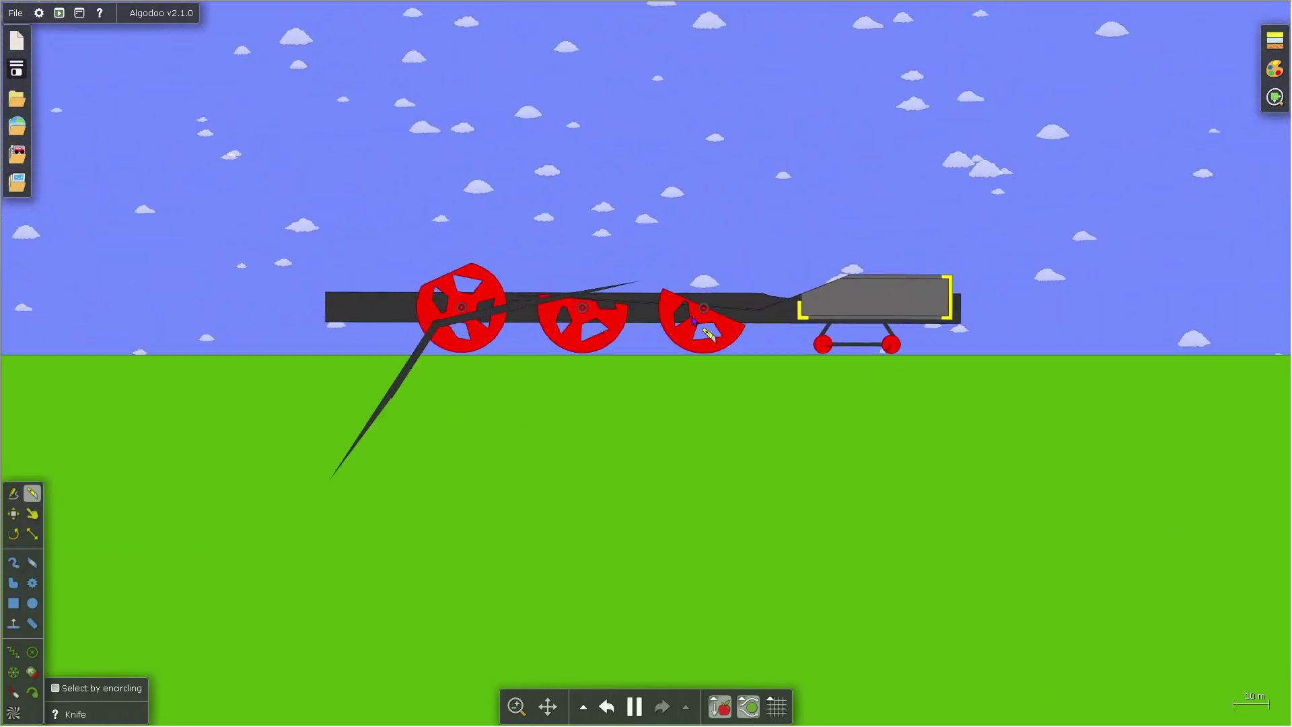
{"action": "scroll", "coordinate": [963, 337], "scroll_direction": "up", "scroll_amount": 10}
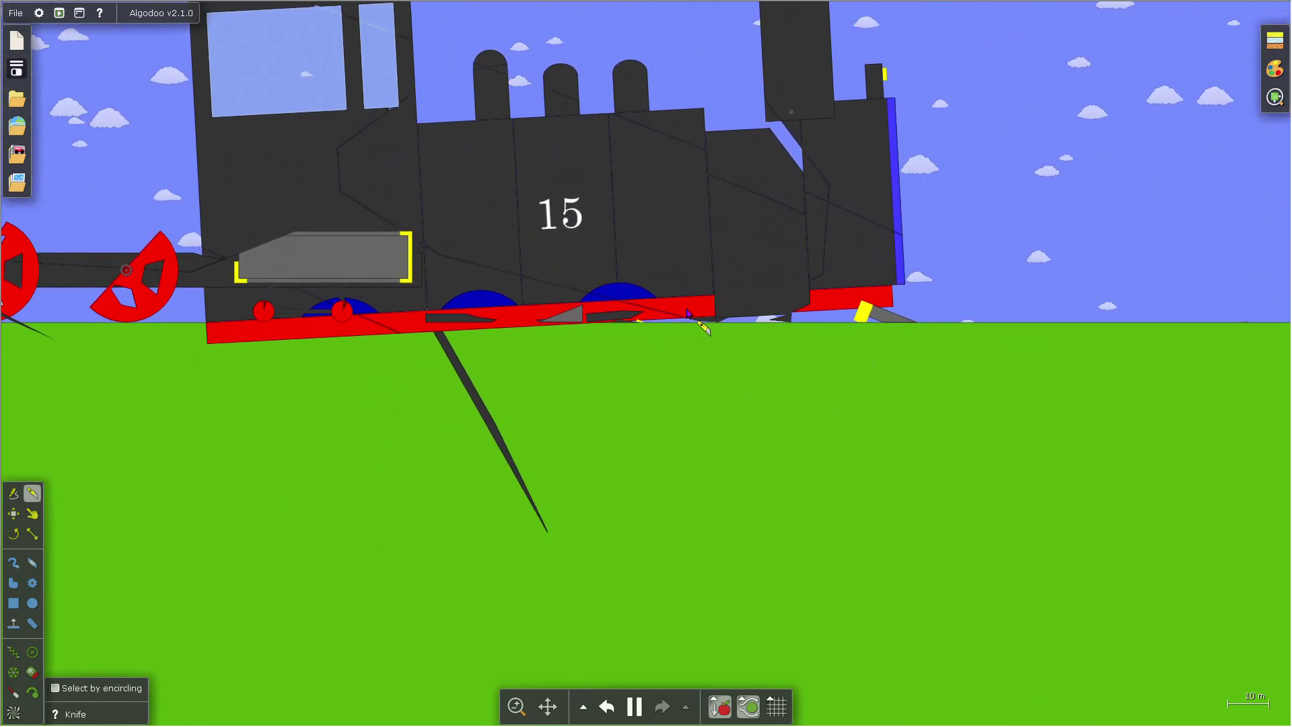
Step: Lift the cut-off locomotive body with the Drag tool and throw it around above the ground
{"action": "left_click", "coordinate": [30, 512]}
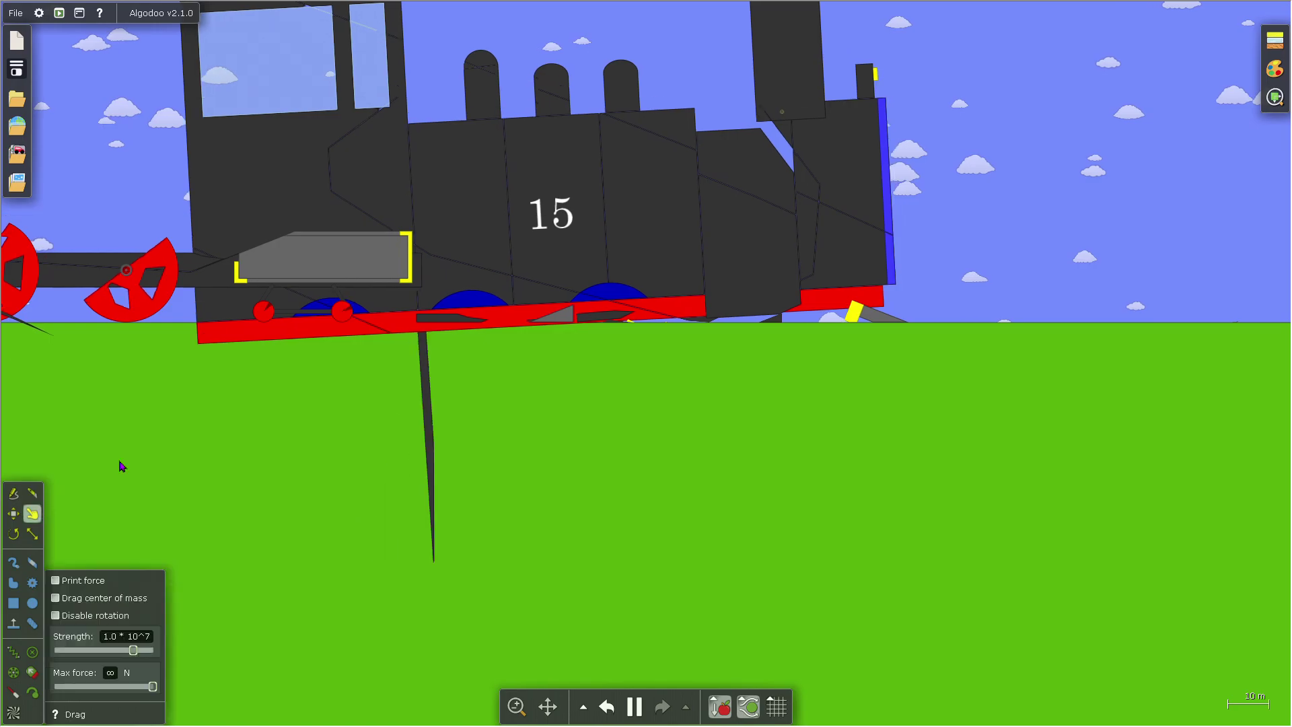
{"action": "scroll", "coordinate": [259, 114], "scroll_direction": "up", "scroll_amount": 7}
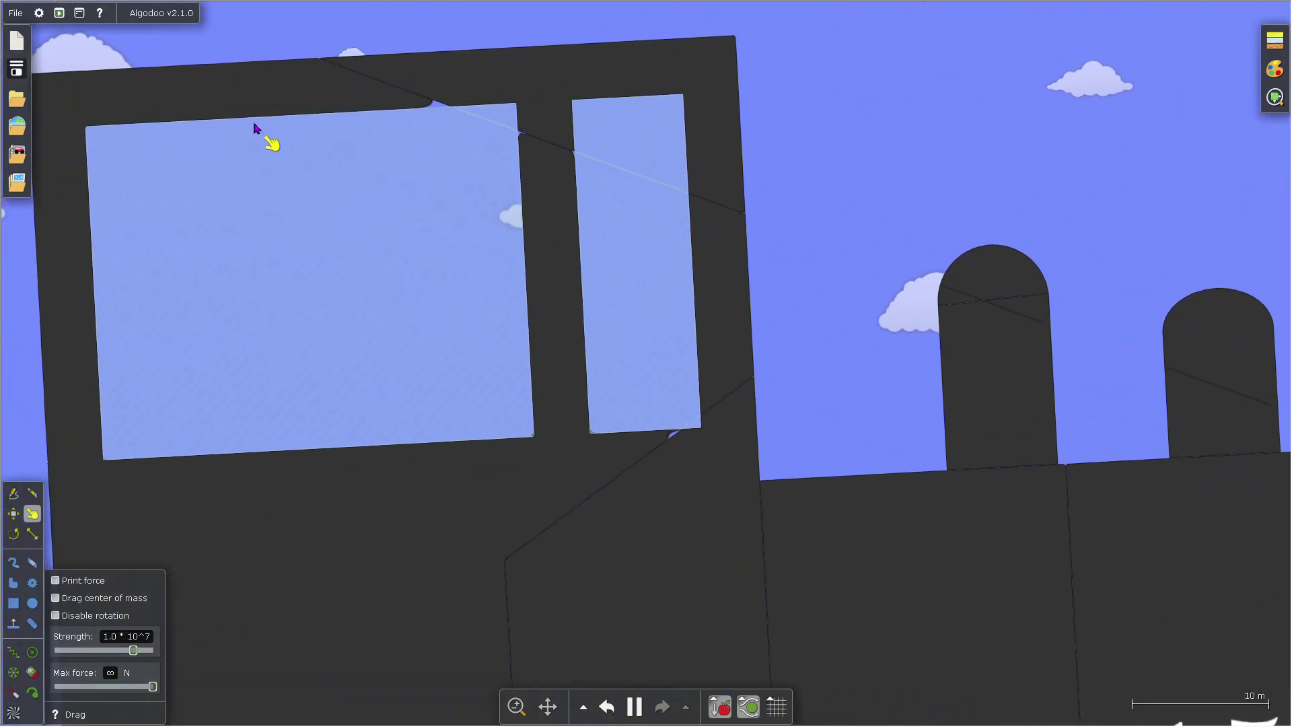
{"action": "scroll", "coordinate": [256, 123], "scroll_direction": "down", "scroll_amount": 8}
{"action": "left_click_drag", "start_coordinate": [462, 212], "coordinate": [830, 100]}
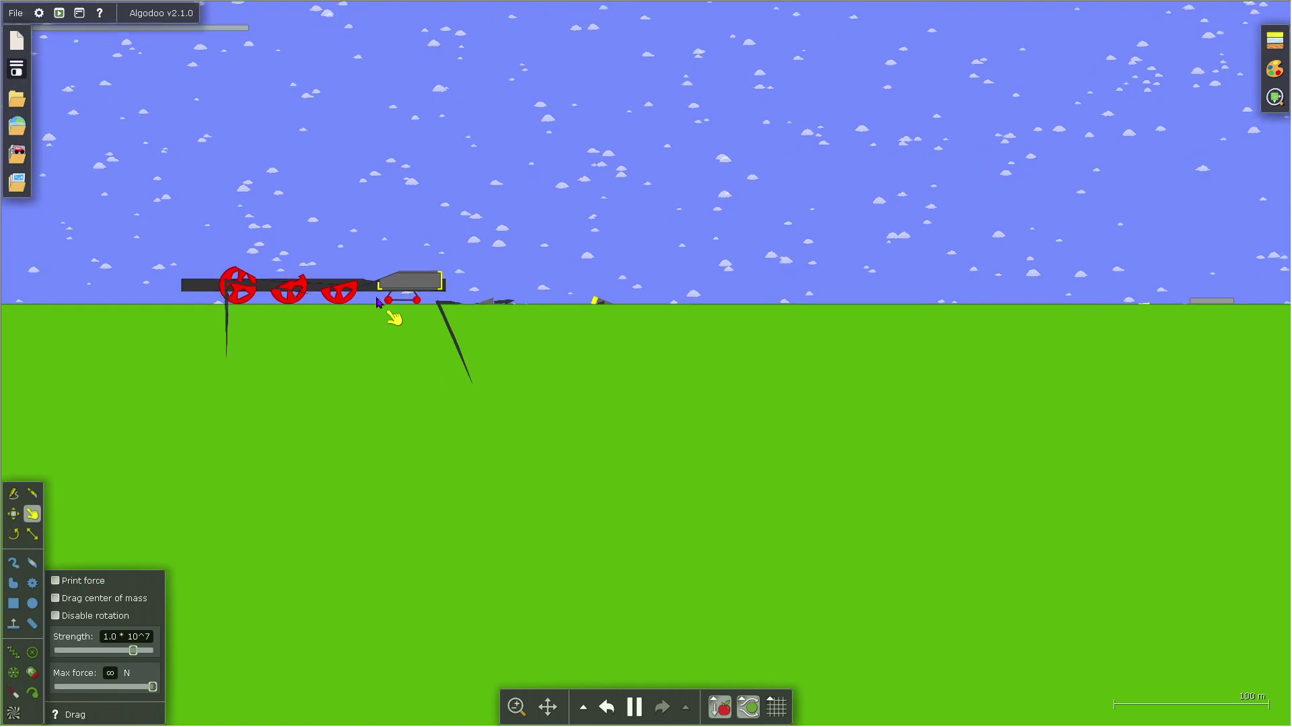
{"action": "left_click_drag", "start_coordinate": [634, 158], "coordinate": [3, 266]}
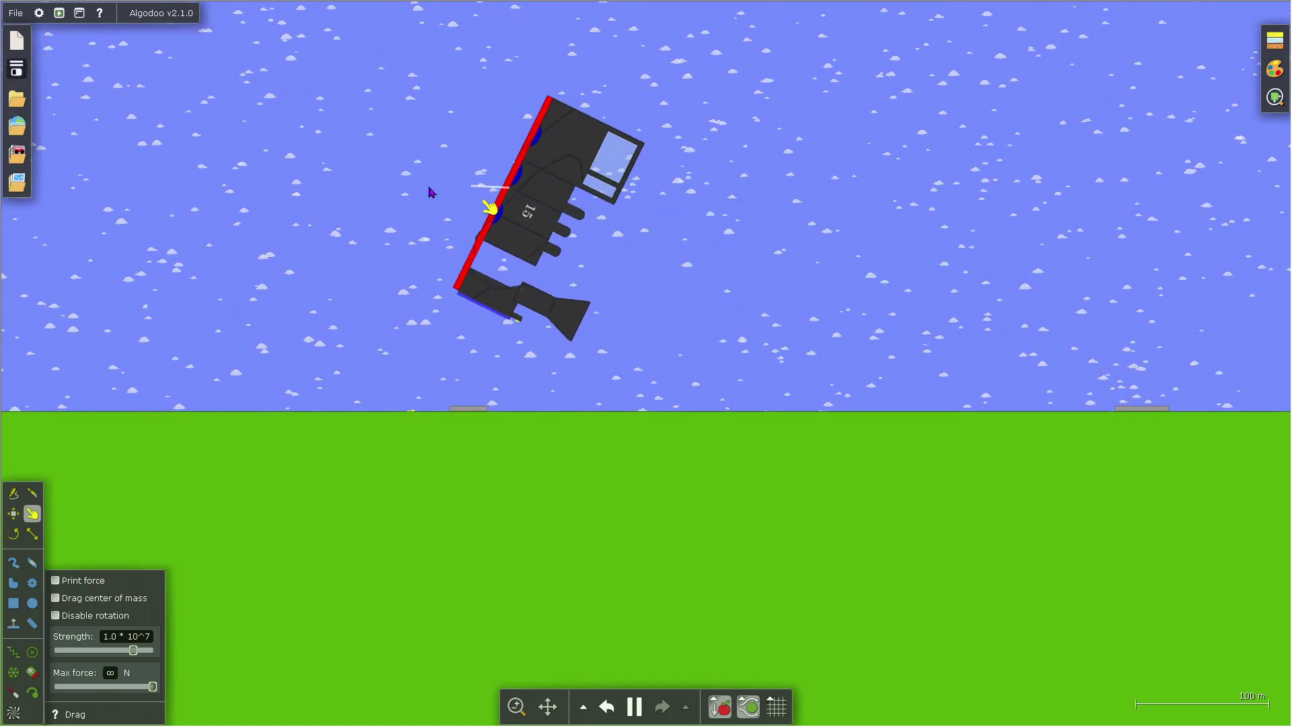
{"action": "left_click_drag", "start_coordinate": [441, 201], "coordinate": [1289, 189]}
{"action": "left_click_drag", "start_coordinate": [624, 225], "coordinate": [967, 177]}
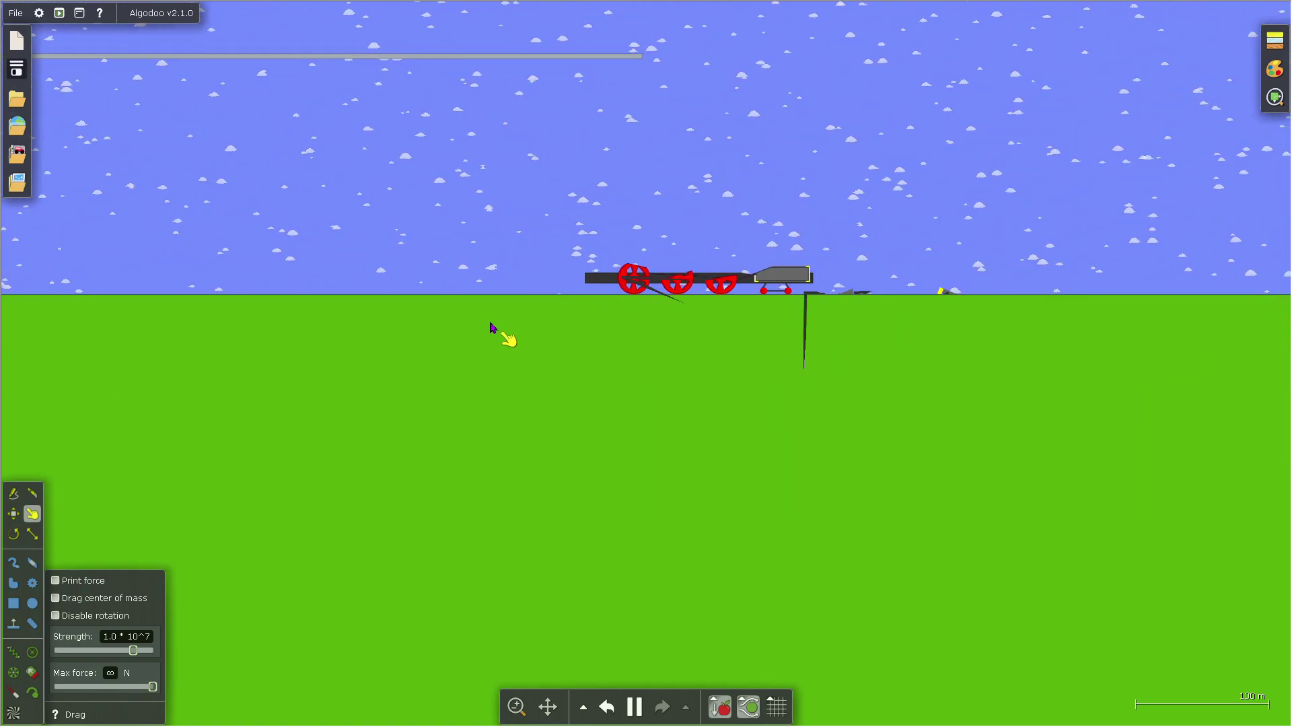
{"action": "scroll", "coordinate": [814, 213], "scroll_direction": "up", "scroll_amount": 6}
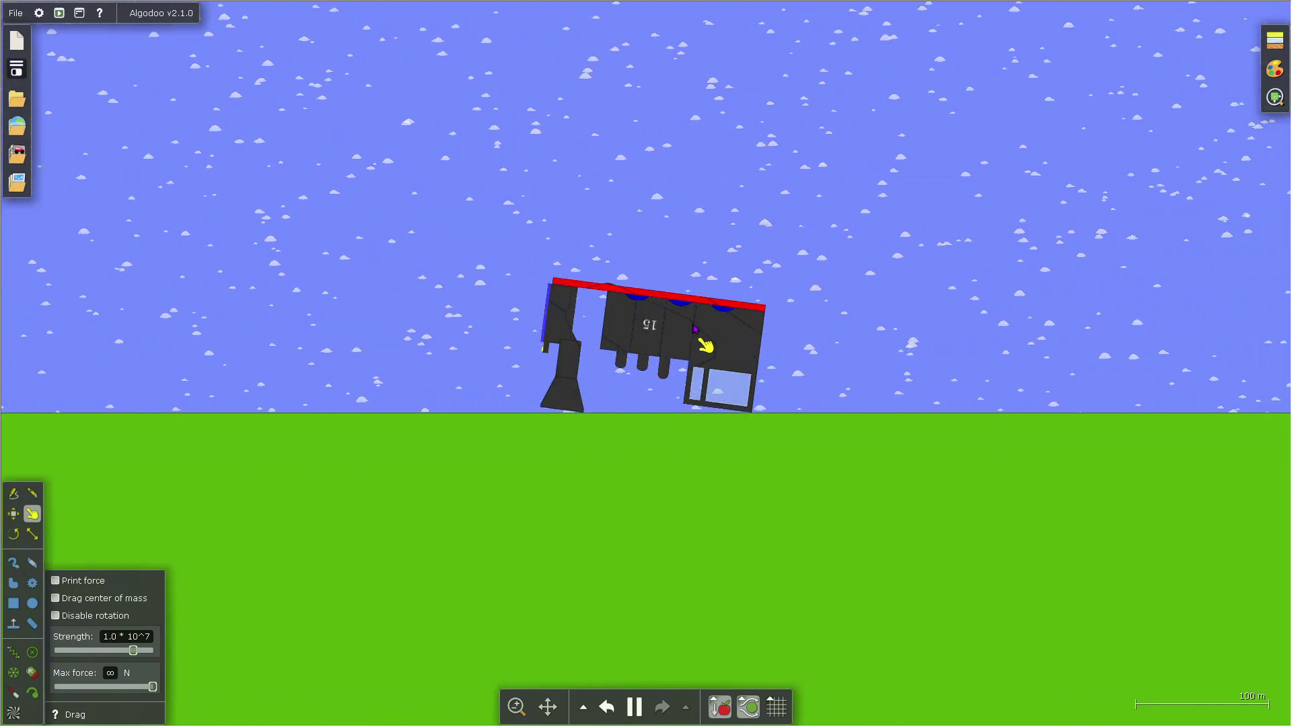
{"action": "left_click_drag", "start_coordinate": [693, 325], "coordinate": [1050, 268]}
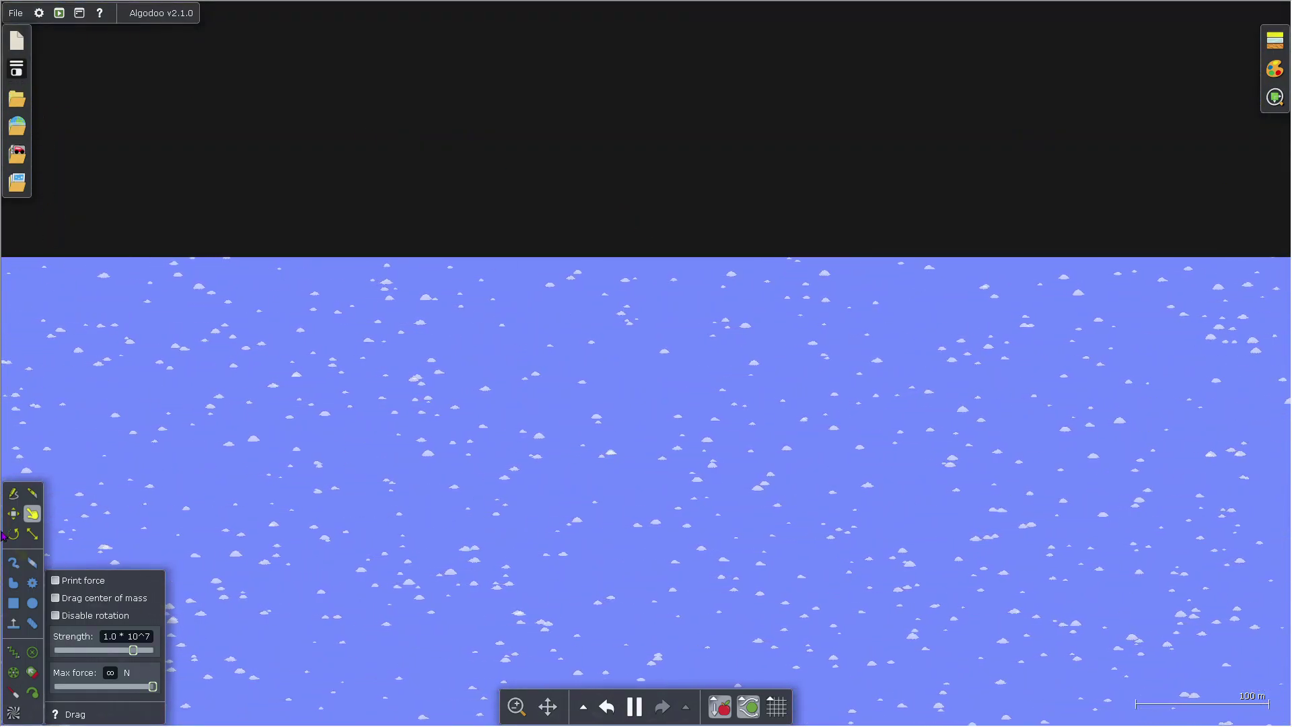
Step: Open the saved scene train 15 in place of the wrecked one
{"action": "key", "text": "m"}
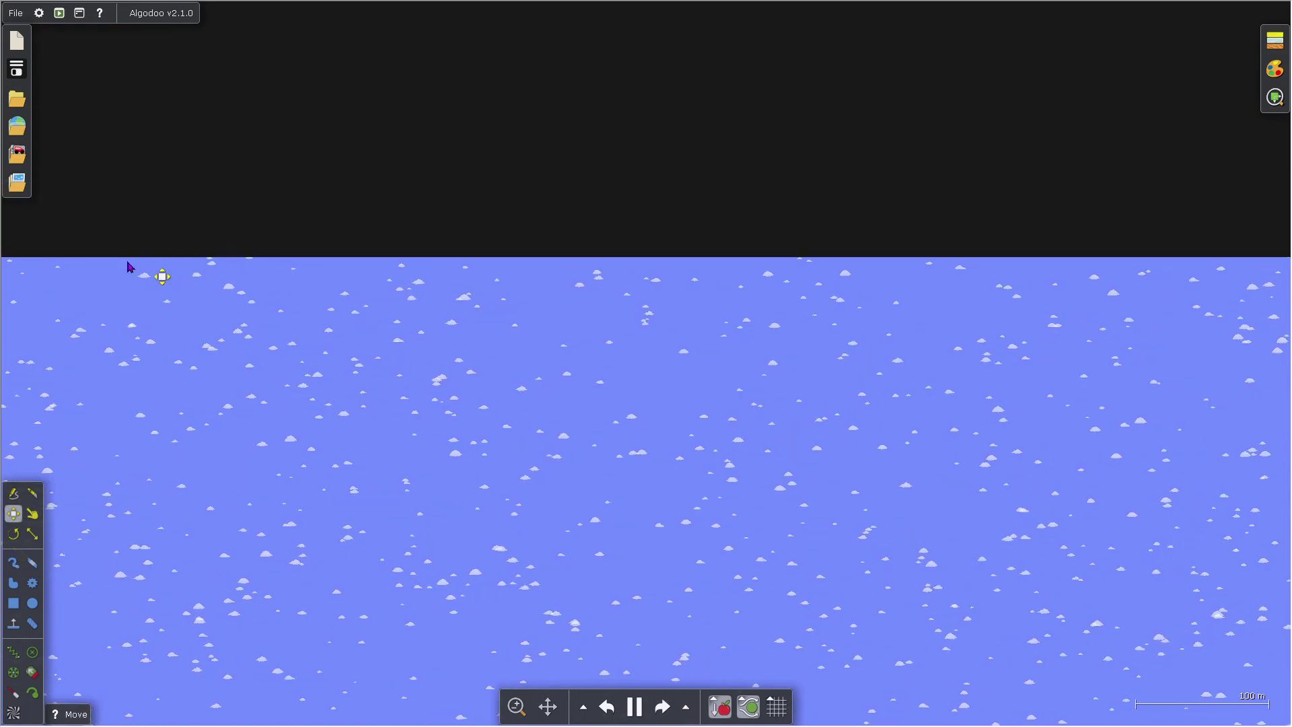
{"action": "left_click", "coordinate": [19, 107]}
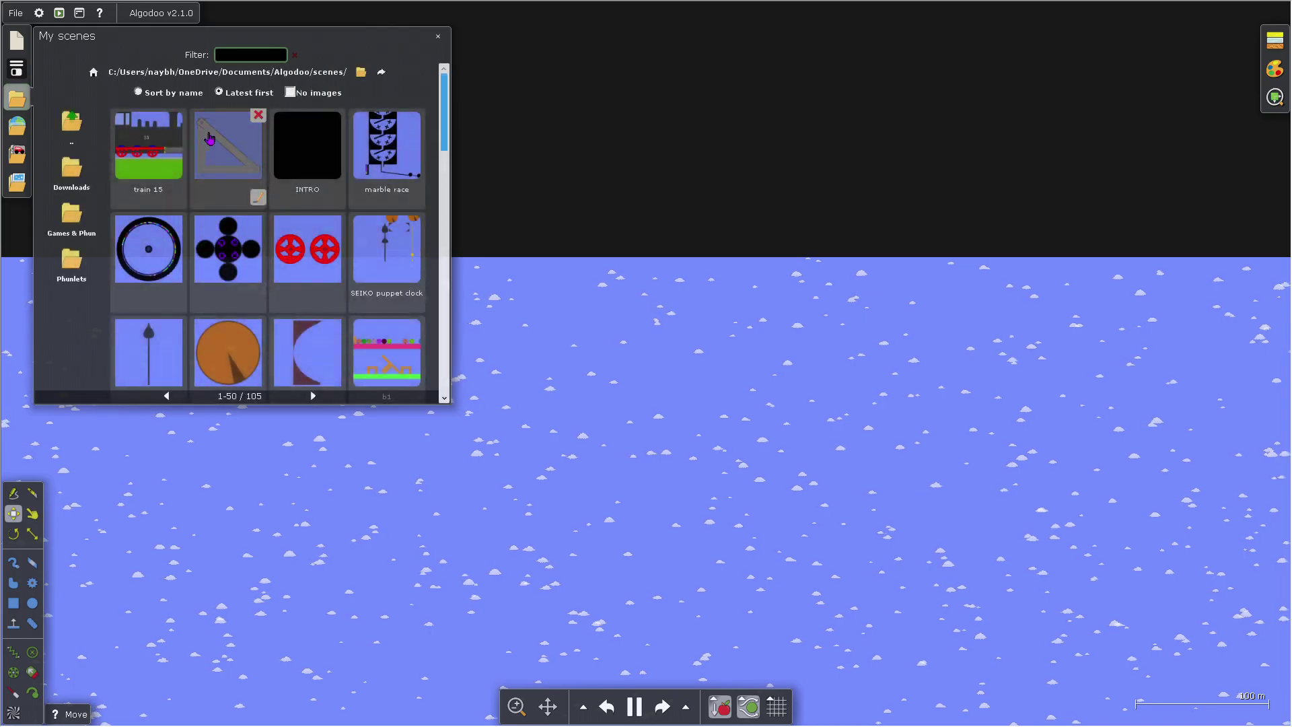
{"action": "left_click", "coordinate": [149, 144]}
Step: Select the whole locomotive, including its wheels, rods and cowcatcher, and move it onto the elevated track
{"action": "scroll", "coordinate": [781, 481], "scroll_direction": "down", "scroll_amount": 2}
{"action": "scroll", "coordinate": [823, 484], "scroll_direction": "up", "scroll_amount": 5}
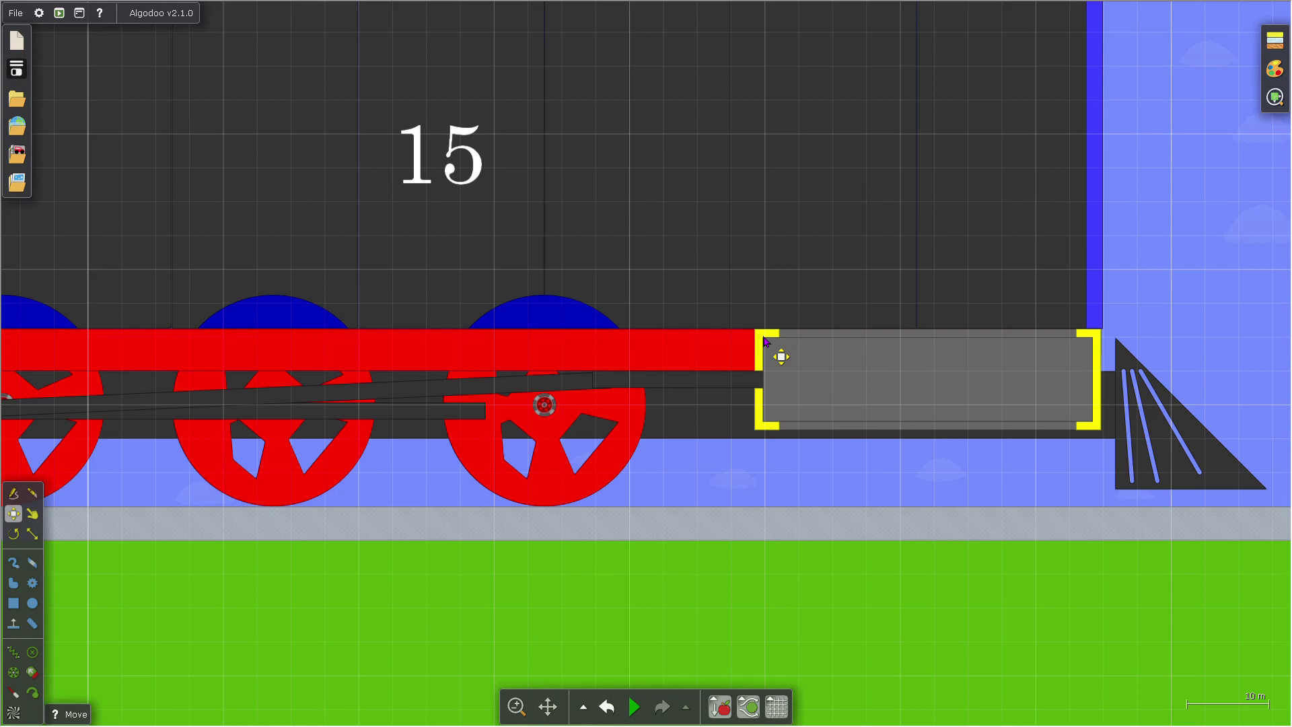
{"action": "scroll", "coordinate": [854, 525], "scroll_direction": "down", "scroll_amount": 8}
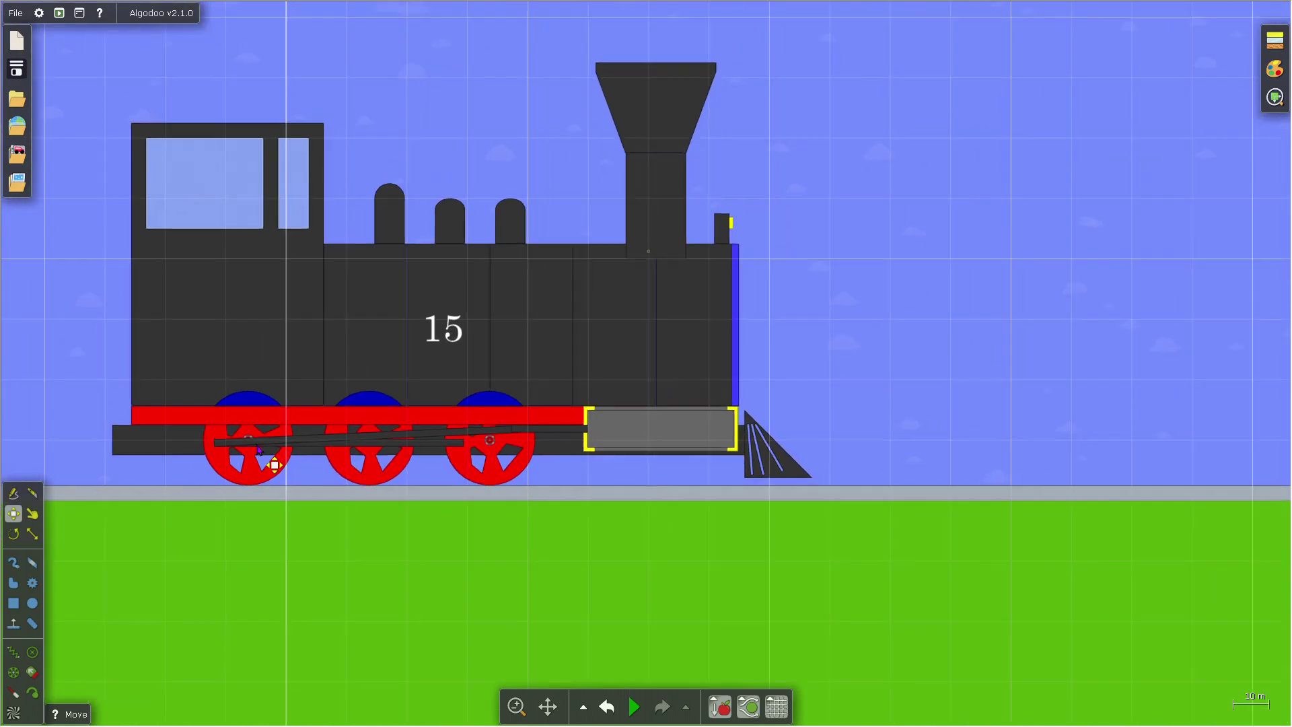
{"action": "scroll", "coordinate": [259, 450], "scroll_direction": "down", "scroll_amount": 1}
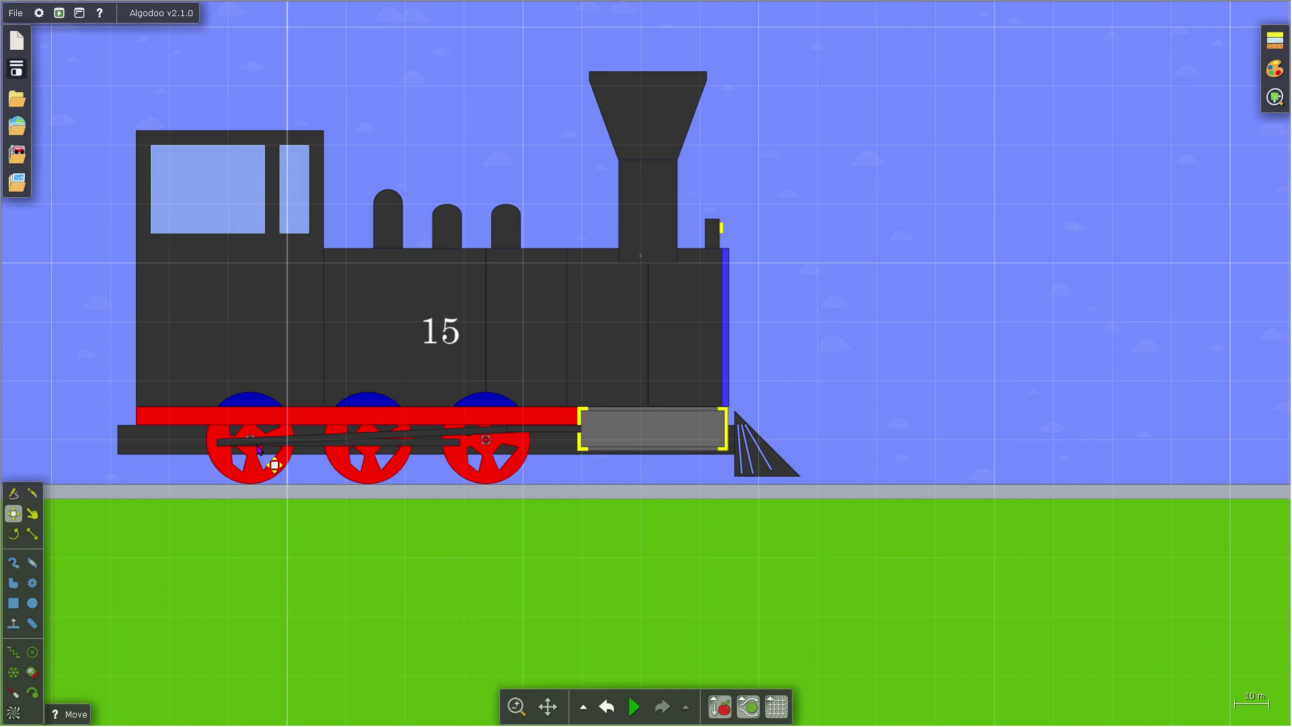
{"action": "scroll", "coordinate": [513, 626], "scroll_direction": "up", "scroll_amount": 4}
{"action": "scroll", "coordinate": [1044, 476], "scroll_direction": "down", "scroll_amount": 1}
{"action": "scroll", "coordinate": [1045, 477], "scroll_direction": "down", "scroll_amount": 3}
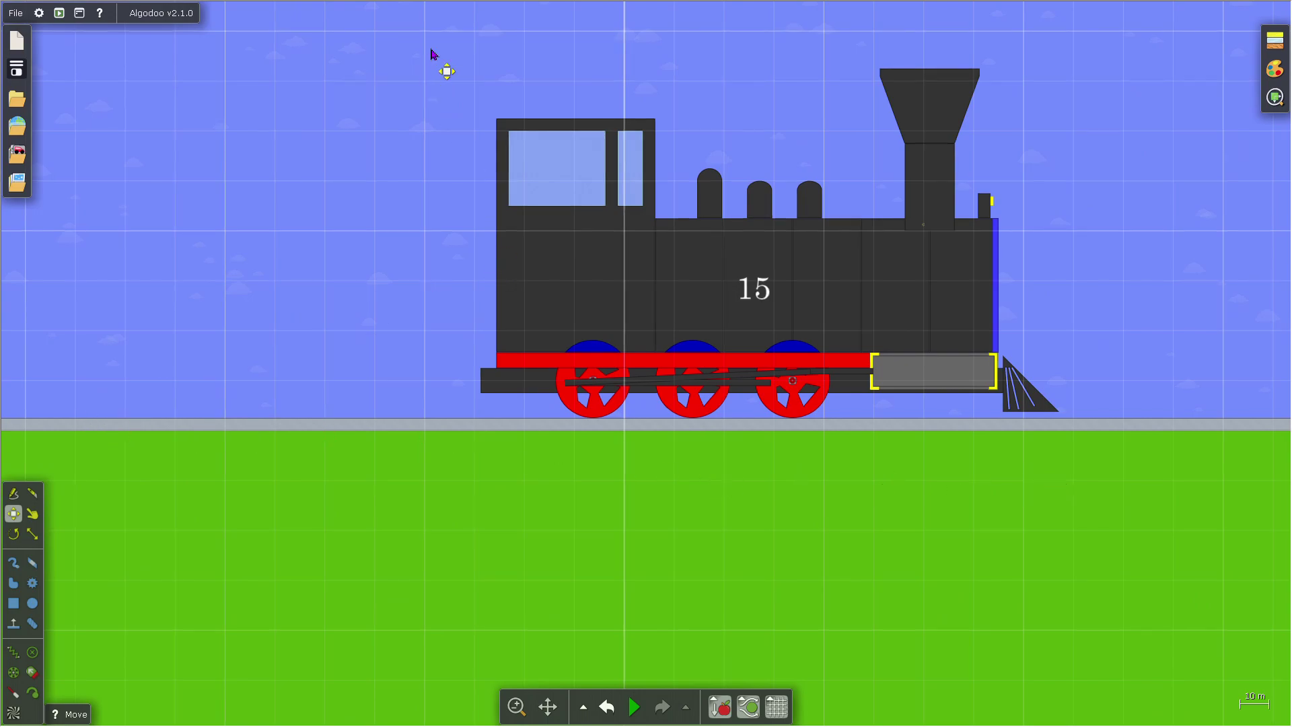
{"action": "left_click_drag", "start_coordinate": [436, 51], "coordinate": [1189, 420]}
{"action": "left_click_drag", "start_coordinate": [807, 328], "coordinate": [709, 167]}
{"action": "scroll", "coordinate": [171, 354], "scroll_direction": "down", "scroll_amount": 3}
{"action": "scroll", "coordinate": [557, 505], "scroll_direction": "up", "scroll_amount": 5}
{"action": "scroll", "coordinate": [576, 491], "scroll_direction": "up", "scroll_amount": 5}
{"action": "scroll", "coordinate": [720, 291], "scroll_direction": "down", "scroll_amount": 5}
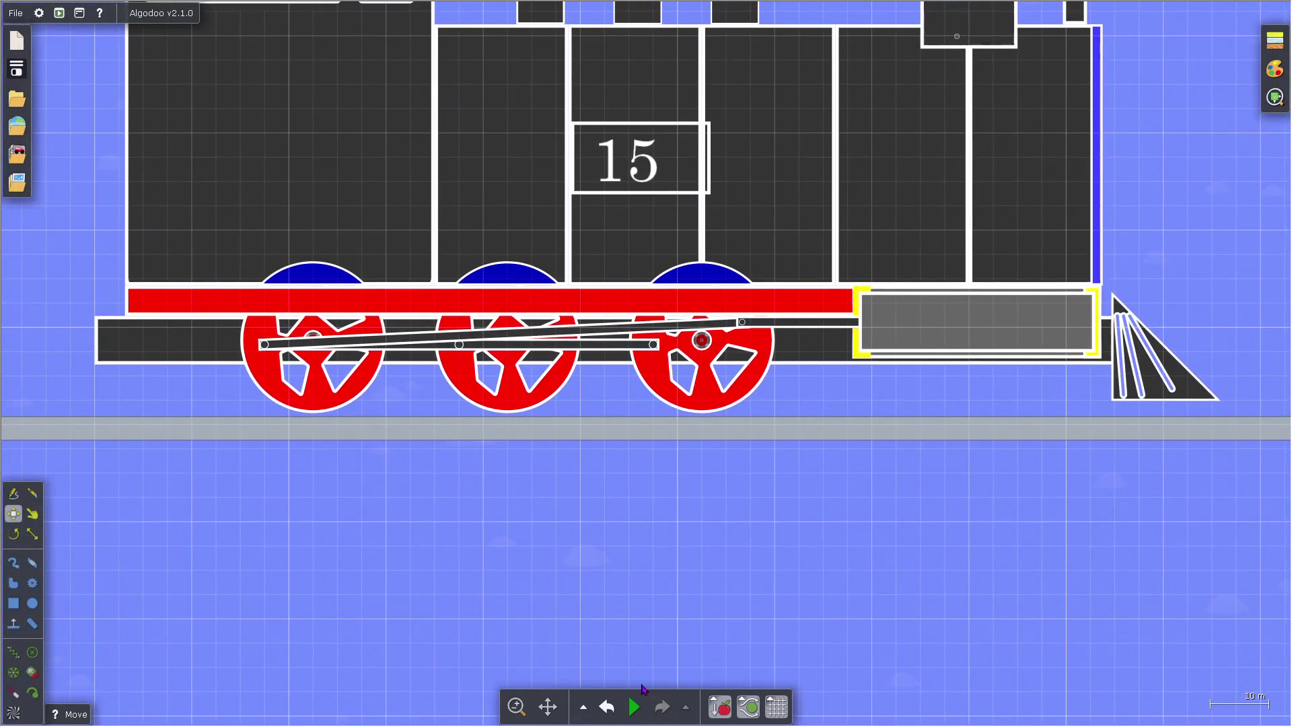
Step: Start the simulation and deselect the locomotive so it drives along the elevated track
{"action": "left_click", "coordinate": [633, 706]}
{"action": "left_click", "coordinate": [621, 596]}
{"action": "left_click_drag", "start_coordinate": [773, 579], "coordinate": [692, 639]}
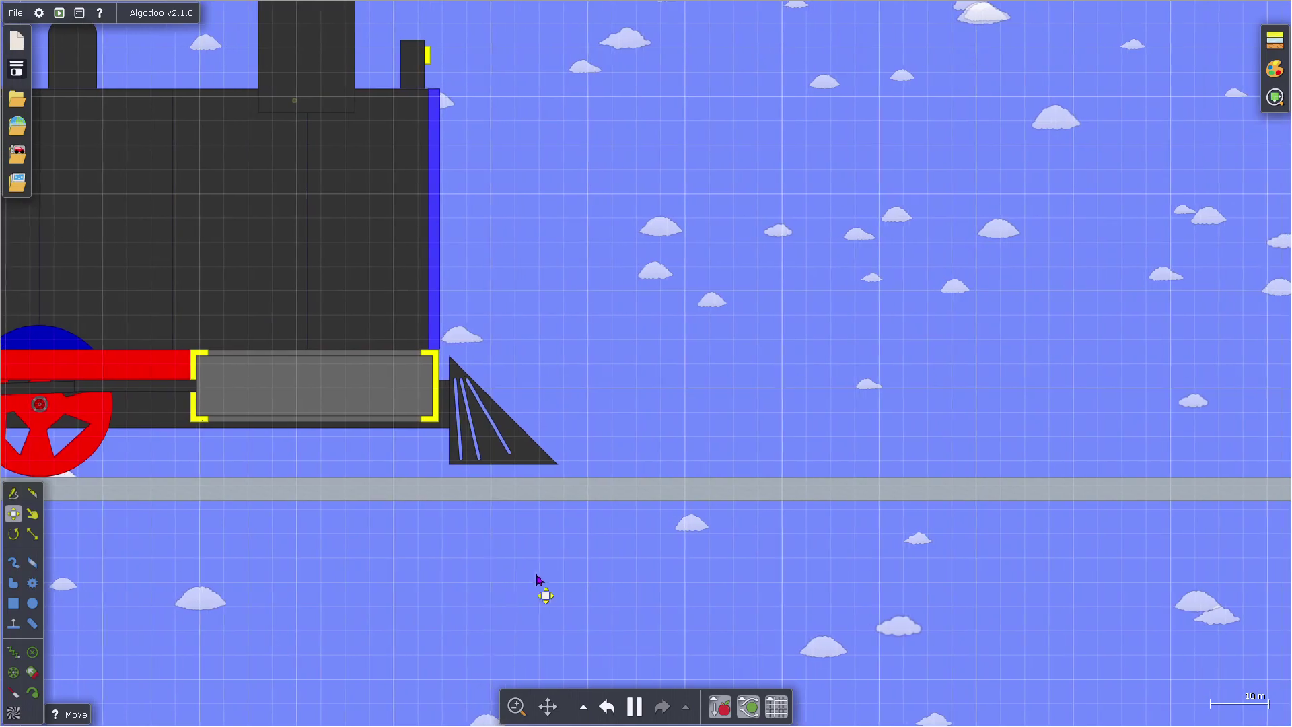
Step: Inspect the elevated track around the driving locomotive and its three large driving wheels up close
{"action": "scroll", "coordinate": [865, 599], "scroll_direction": "down", "scroll_amount": 10}
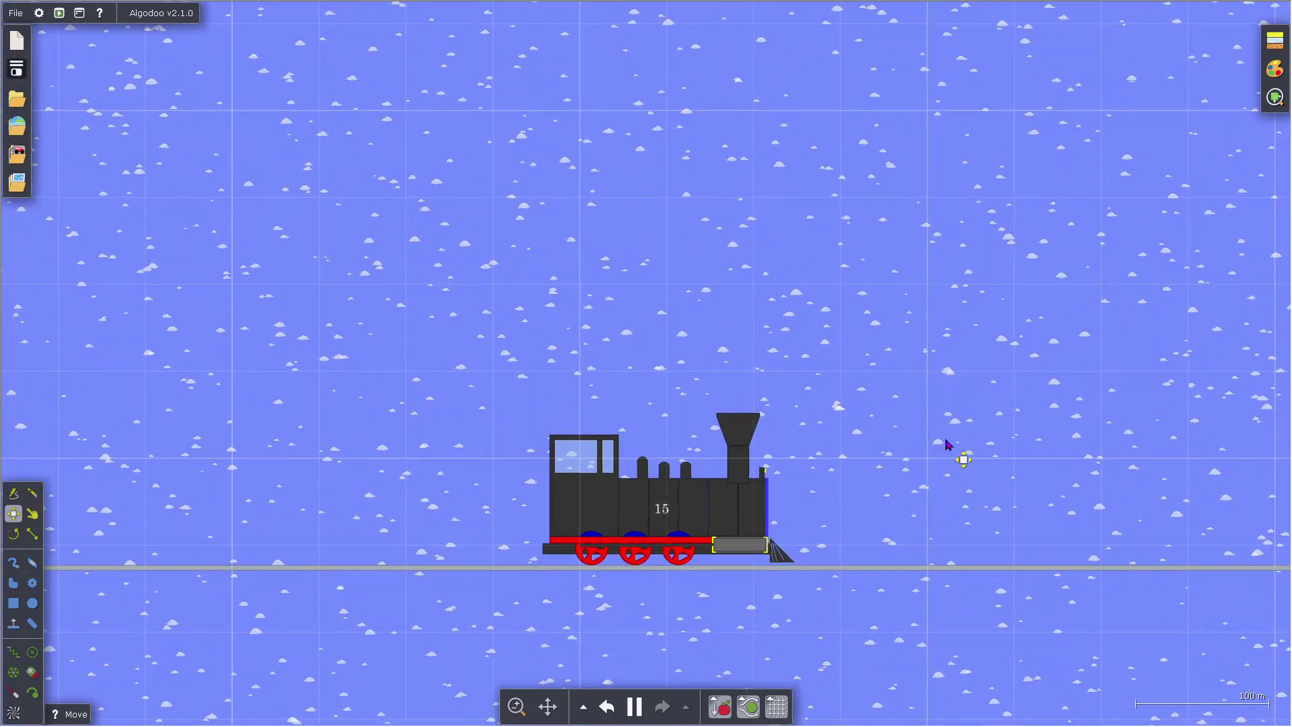
{"action": "left_click_drag", "start_coordinate": [946, 444], "coordinate": [1, 473]}
{"action": "left_click_drag", "start_coordinate": [989, 386], "coordinate": [870, 379]}
{"action": "left_click_drag", "start_coordinate": [1047, 499], "coordinate": [1289, 471]}
{"action": "left_click_drag", "start_coordinate": [831, 510], "coordinate": [1291, 462]}
{"action": "left_click_drag", "start_coordinate": [191, 496], "coordinate": [940, 474]}
{"action": "scroll", "coordinate": [681, 576], "scroll_direction": "up", "scroll_amount": 10}
{"action": "scroll", "coordinate": [734, 399], "scroll_direction": "up", "scroll_amount": 4}
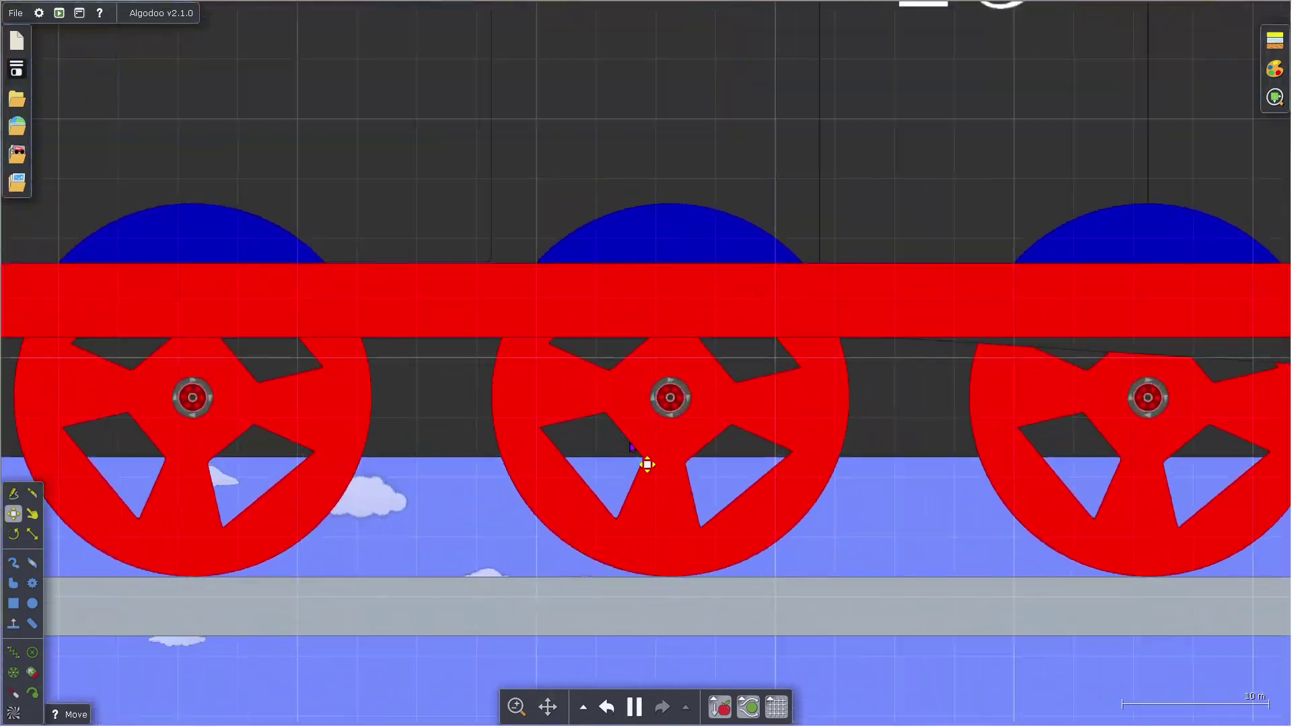
Step: Switch to the Drag tool and follow the locomotive's drive into the triangular buffer stop near the track's end
{"action": "left_click", "coordinate": [33, 514]}
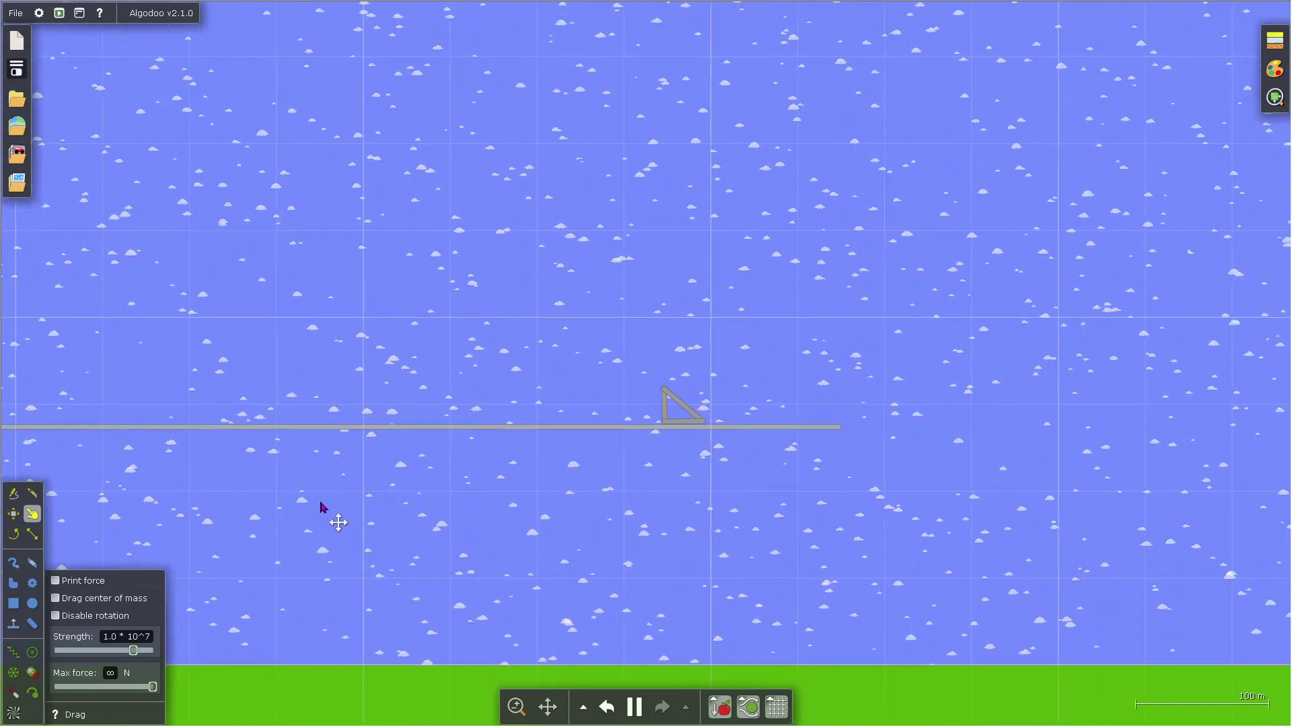
{"action": "scroll", "coordinate": [388, 357], "scroll_direction": "up", "scroll_amount": 2}
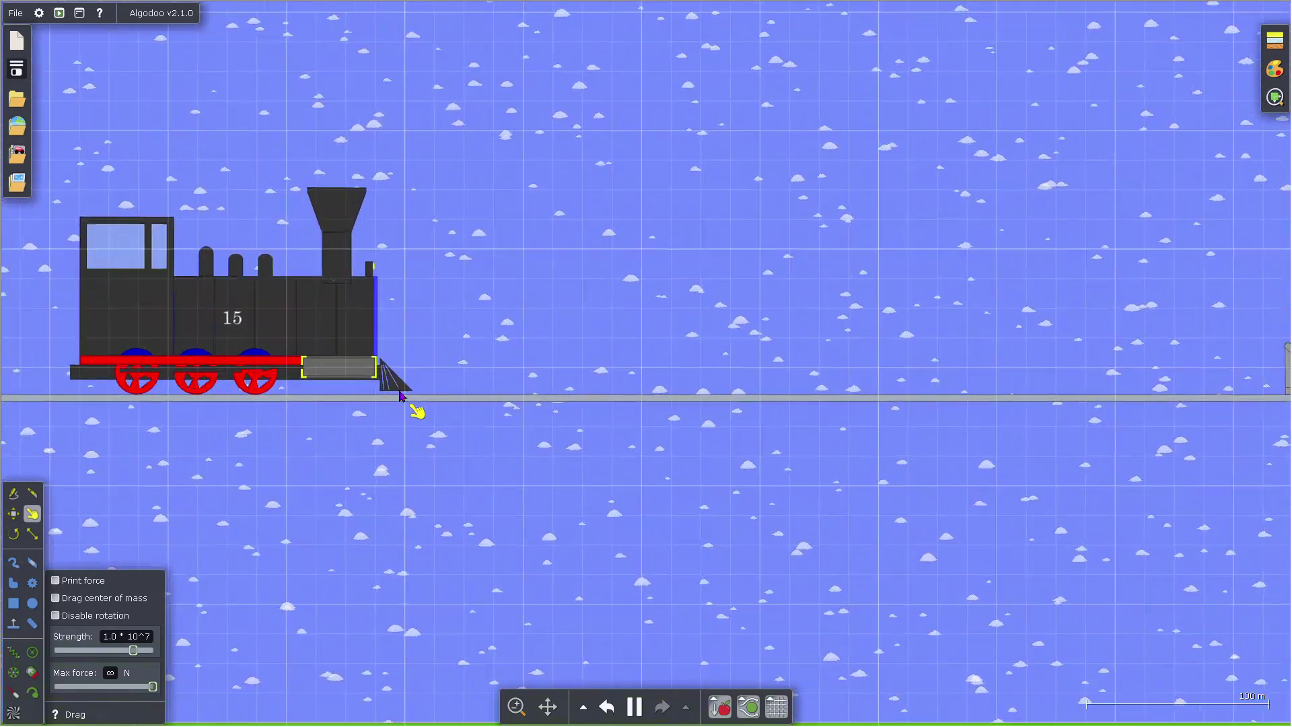
{"action": "scroll", "coordinate": [162, 347], "scroll_direction": "up", "scroll_amount": 5}
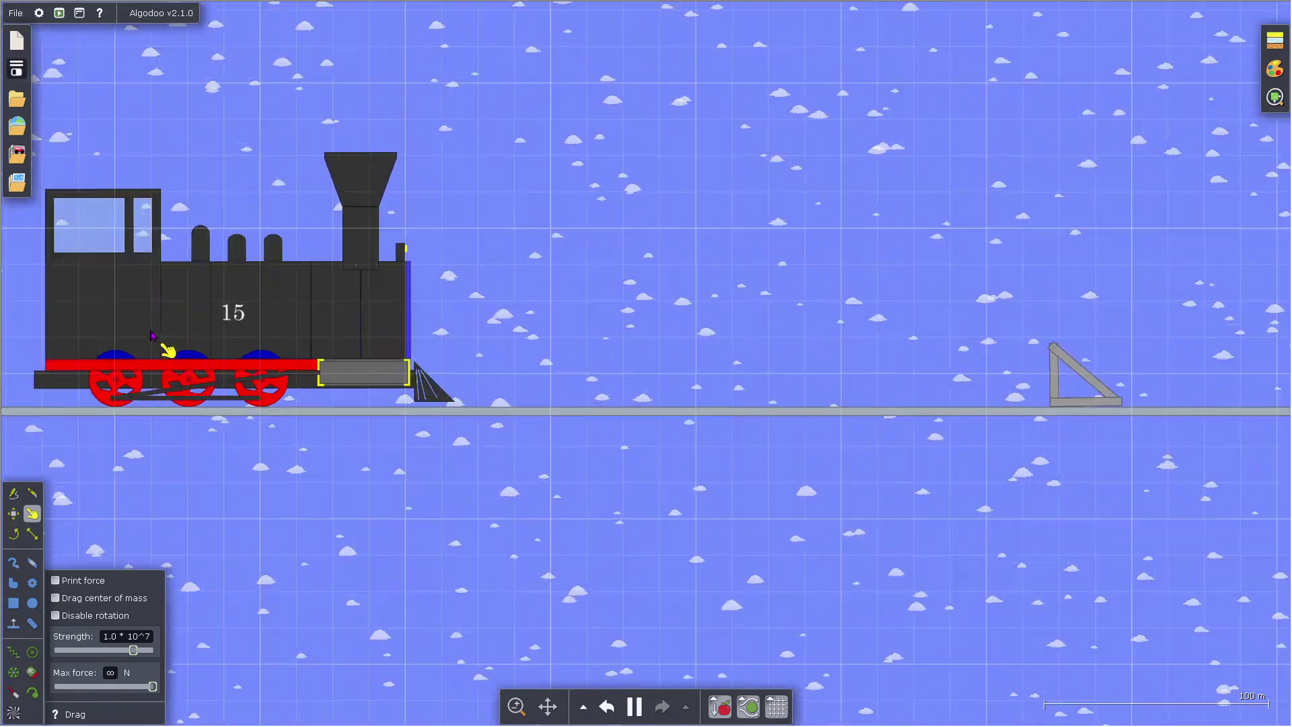
{"action": "scroll", "coordinate": [152, 336], "scroll_direction": "down", "scroll_amount": 3}
{"action": "scroll", "coordinate": [151, 335], "scroll_direction": "up", "scroll_amount": 2}
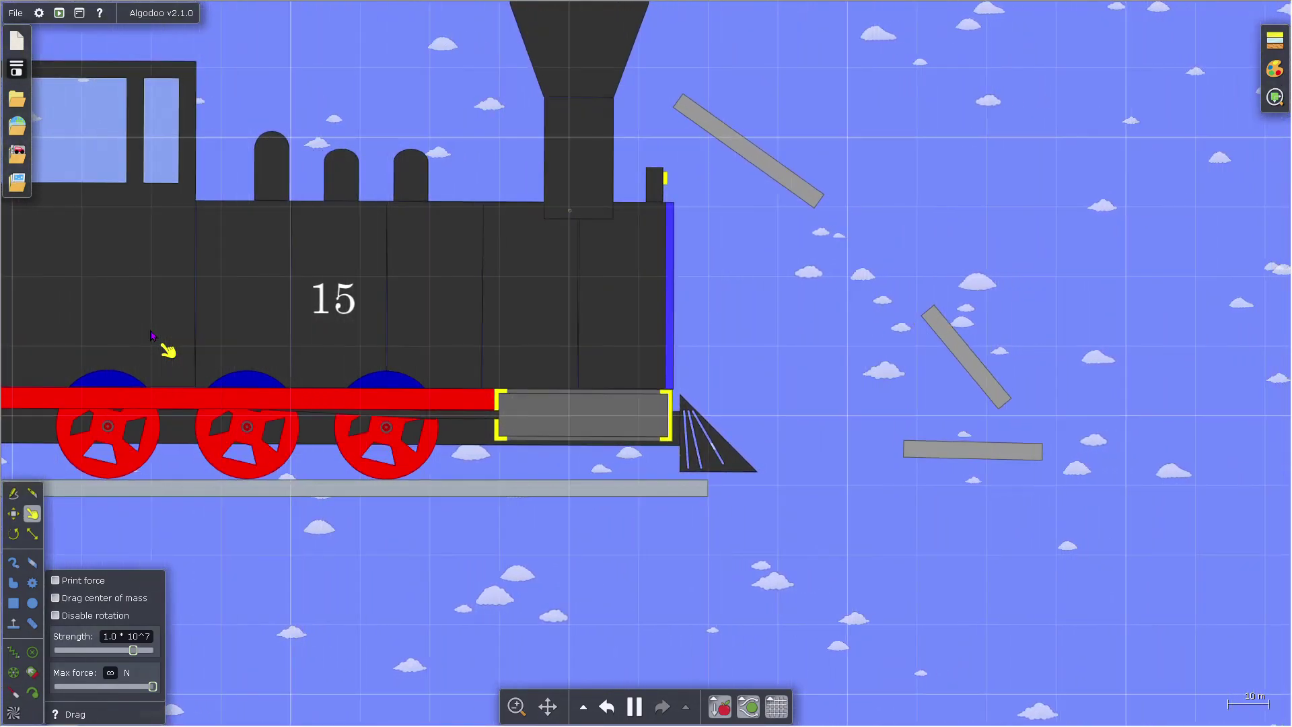
Step: Follow the locomotive's fall past the end of the track, and undo back to the locomotive standing on the ground track
{"action": "scroll", "coordinate": [162, 346], "scroll_direction": "down", "scroll_amount": 3}
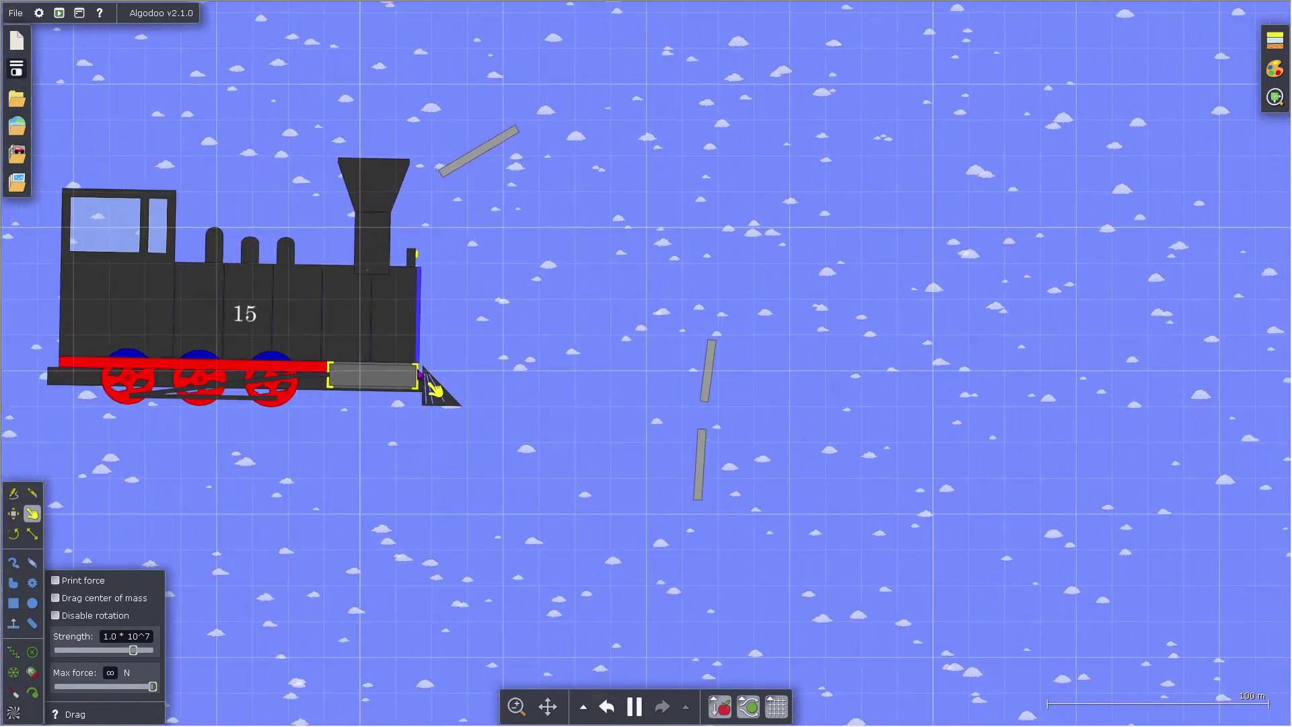
{"action": "scroll", "coordinate": [471, 434], "scroll_direction": "up", "scroll_amount": 6}
{"action": "scroll", "coordinate": [464, 451], "scroll_direction": "down", "scroll_amount": 5}
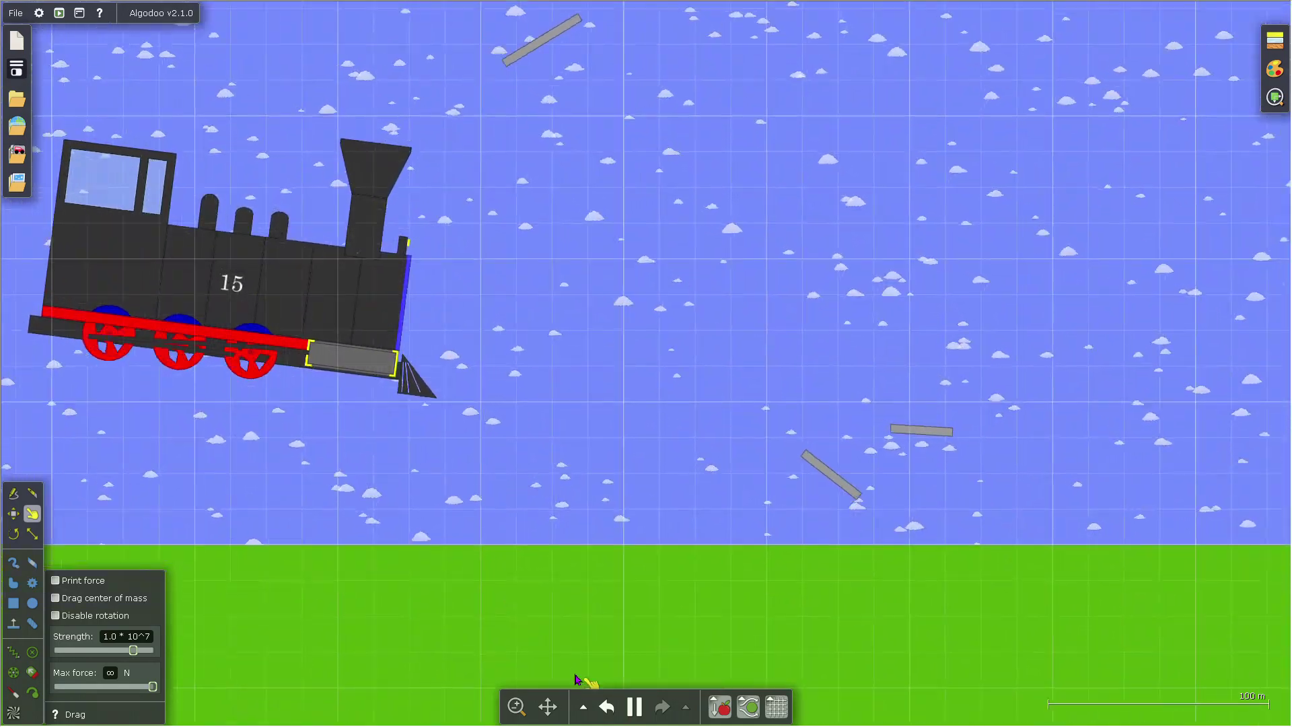
{"action": "left_click", "coordinate": [606, 706]}
{"action": "left_click", "coordinate": [607, 706]}
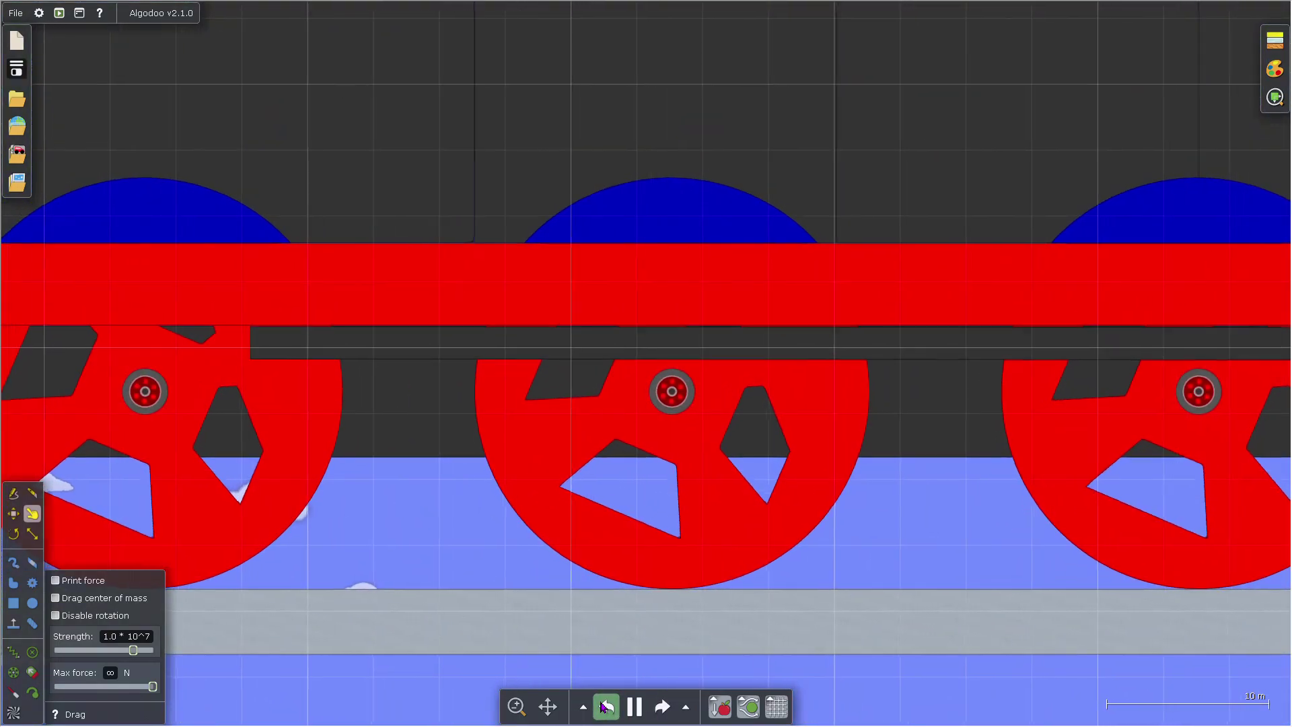
{"action": "left_click", "coordinate": [605, 707]}
{"action": "left_click", "coordinate": [603, 706]}
{"action": "left_click", "coordinate": [604, 706]}
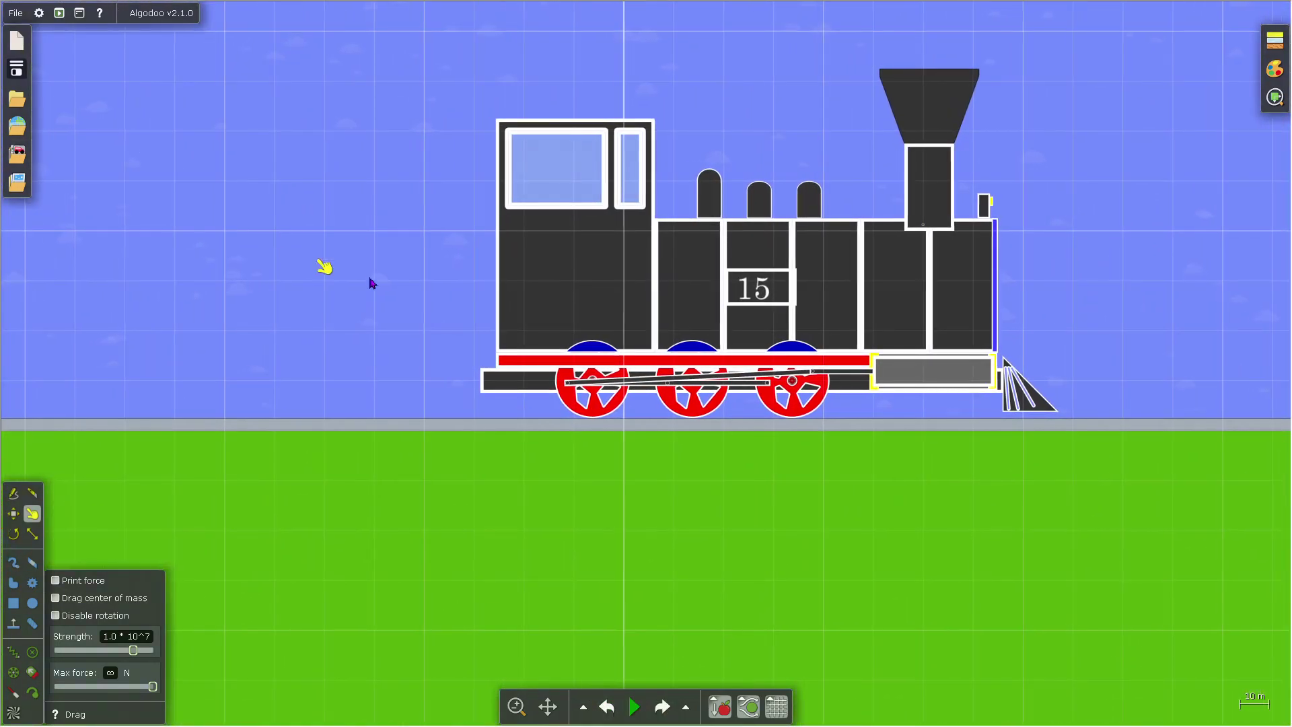
{"action": "scroll", "coordinate": [942, 411], "scroll_direction": "up", "scroll_amount": 5}
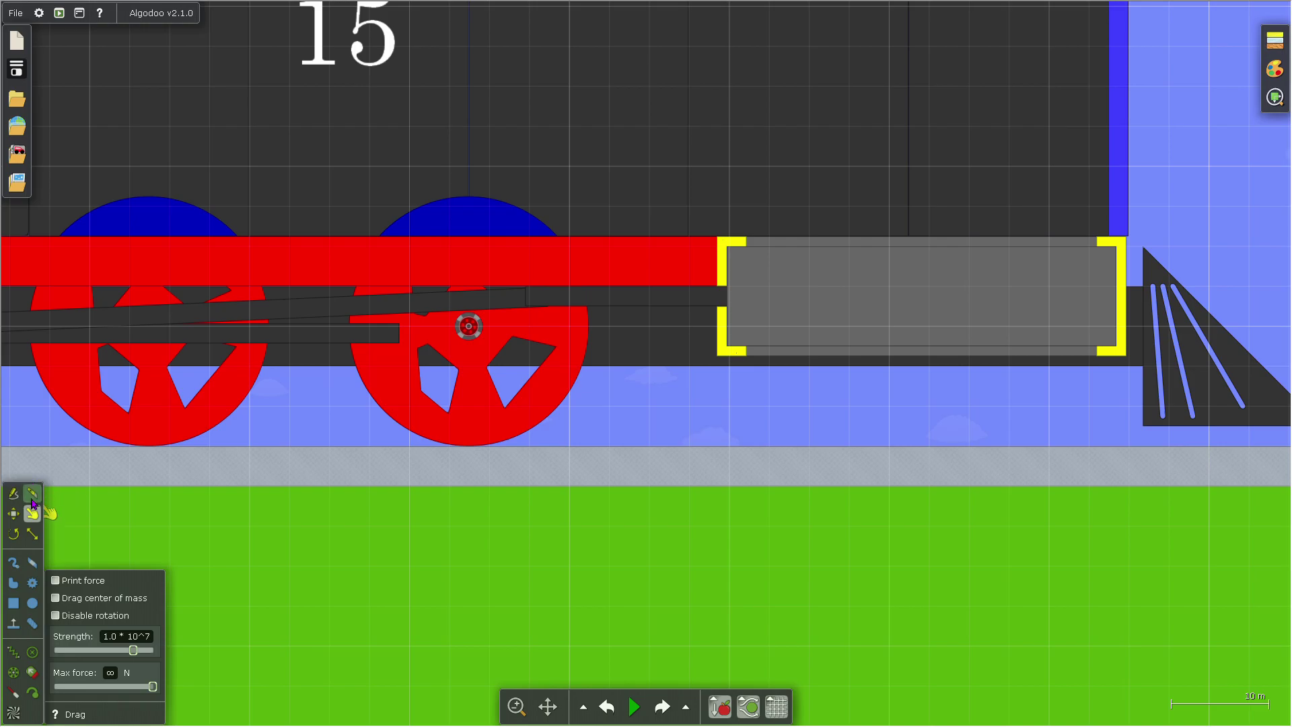
{"action": "left_click", "coordinate": [20, 604]}
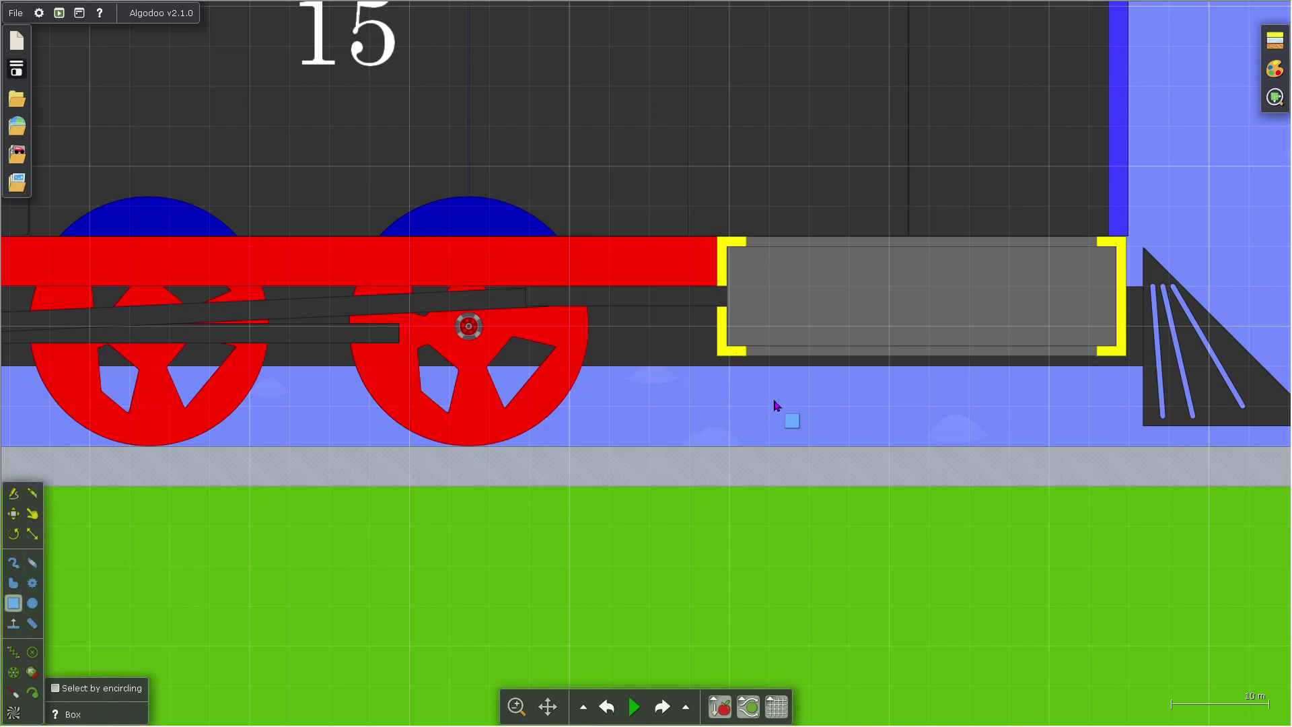
{"action": "scroll", "coordinate": [775, 405], "scroll_direction": "up", "scroll_amount": 4}
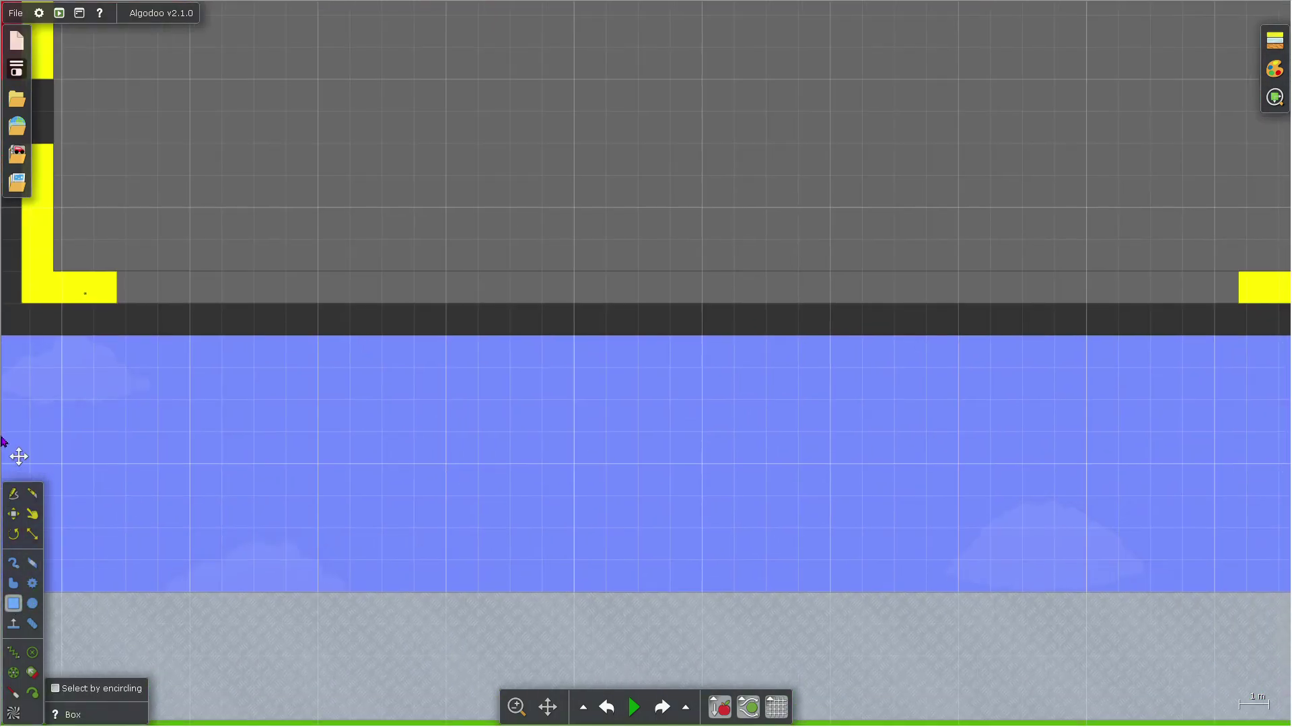
{"action": "scroll", "coordinate": [348, 373], "scroll_direction": "down", "scroll_amount": 8}
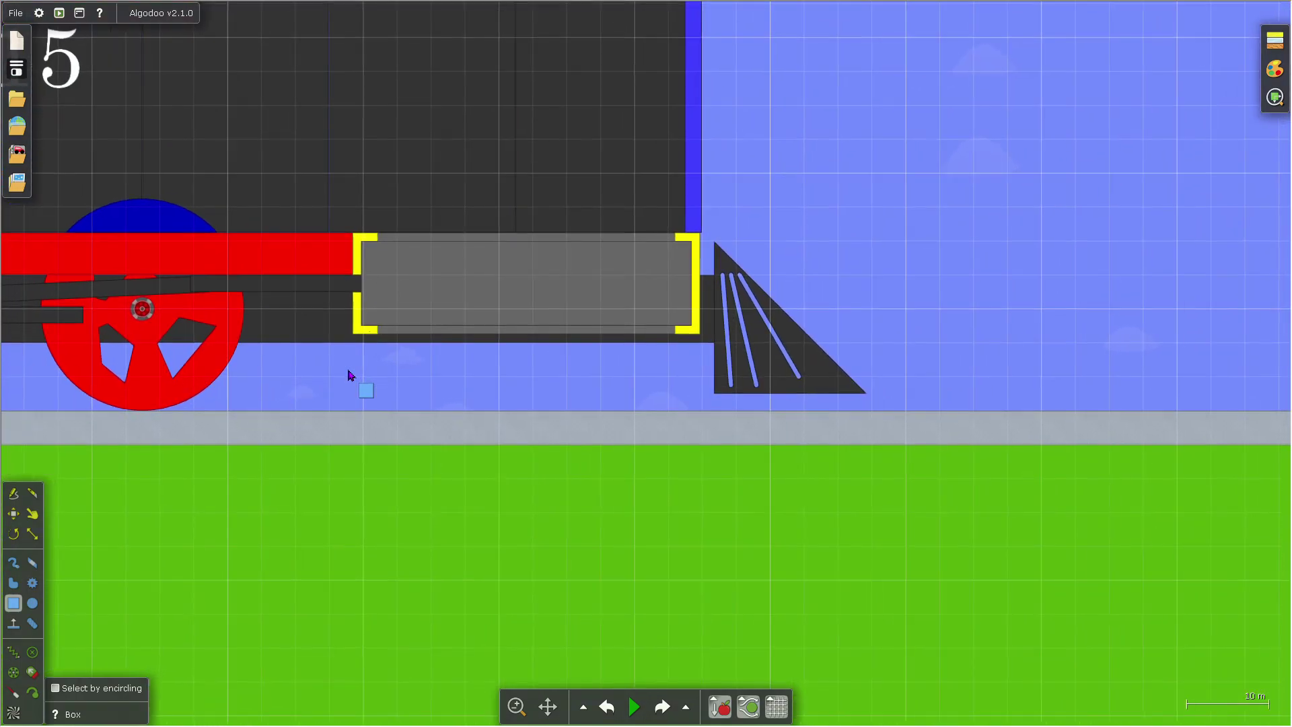
{"action": "scroll", "coordinate": [404, 376], "scroll_direction": "down", "scroll_amount": 4}
{"action": "scroll", "coordinate": [369, 381], "scroll_direction": "up", "scroll_amount": 1}
{"action": "scroll", "coordinate": [369, 382], "scroll_direction": "up", "scroll_amount": 6}
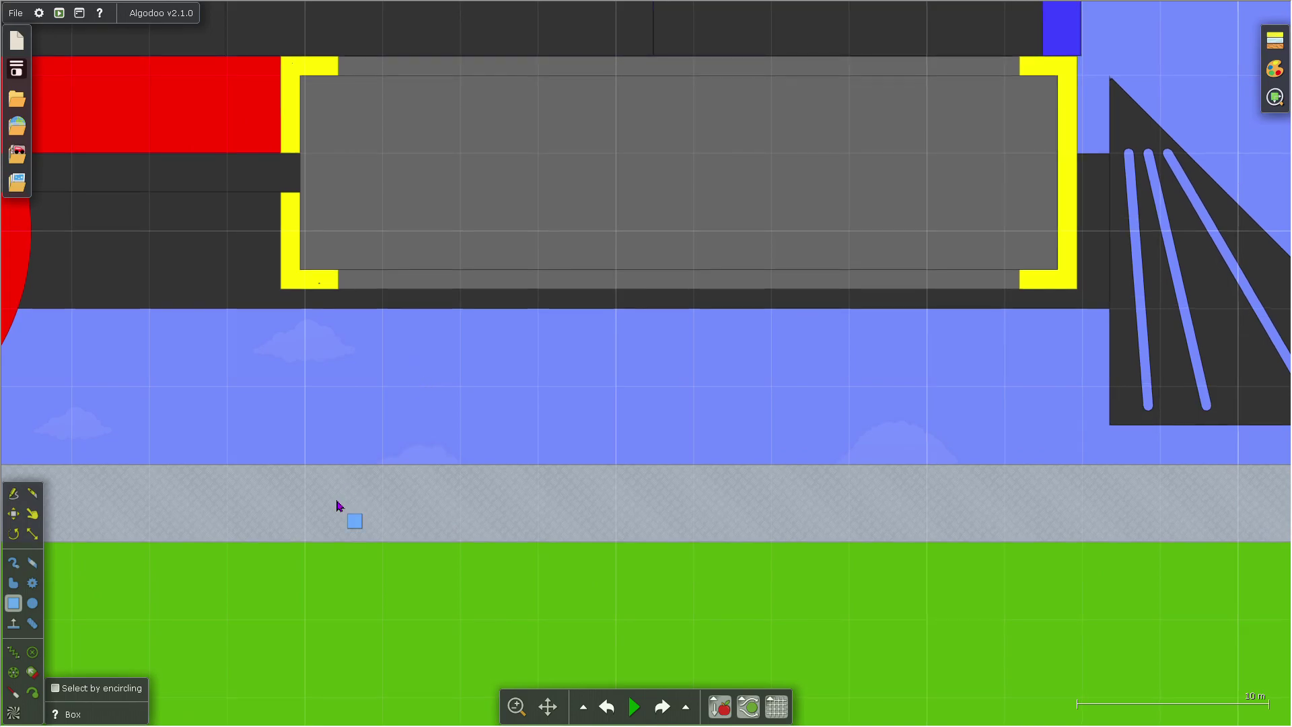
{"action": "scroll", "coordinate": [359, 457], "scroll_direction": "down", "scroll_amount": 8}
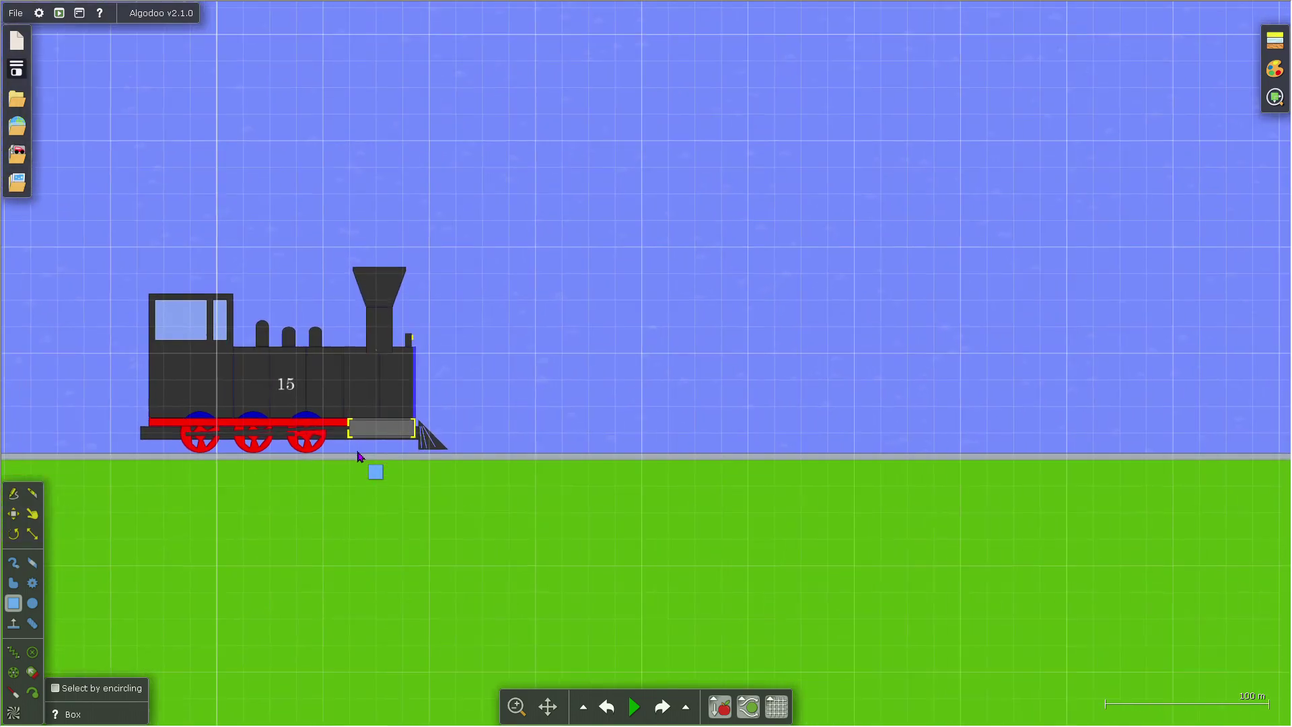
{"action": "scroll", "coordinate": [359, 457], "scroll_direction": "up", "scroll_amount": 1}
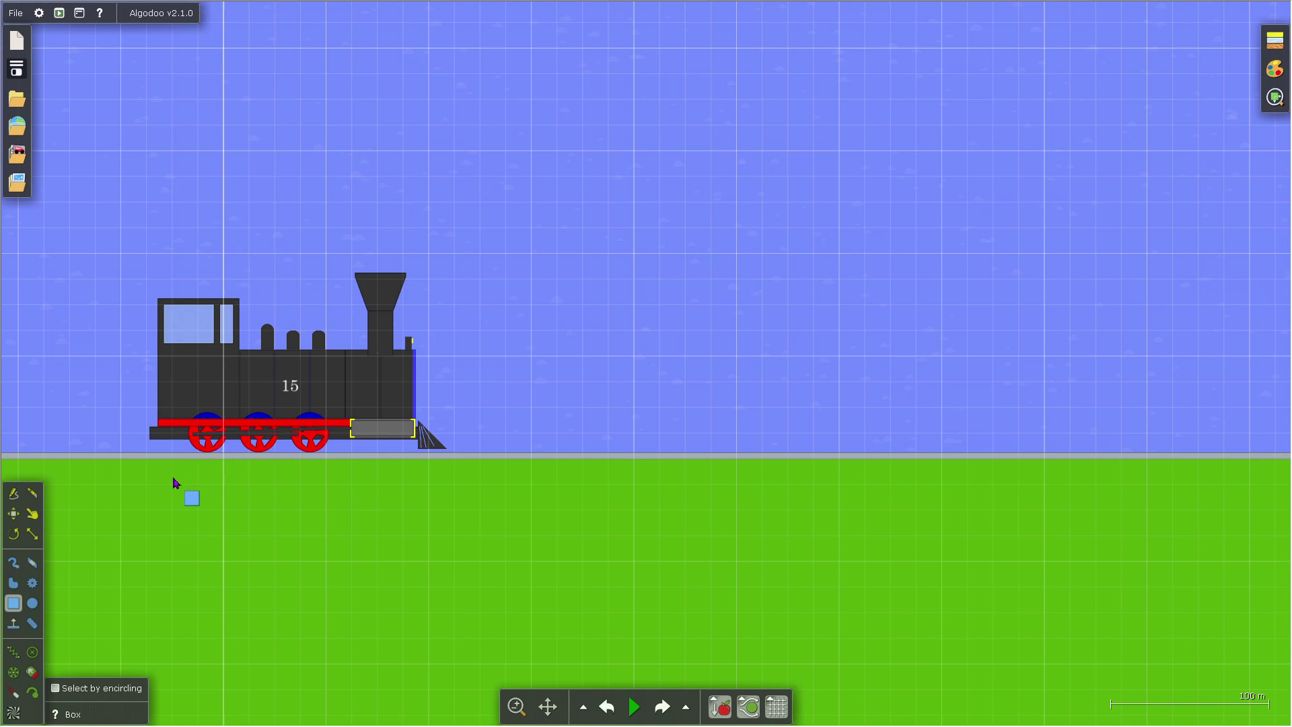
Step: Move the locomotive up into the air above the ground track and start the simulation
{"action": "left_click", "coordinate": [13, 513]}
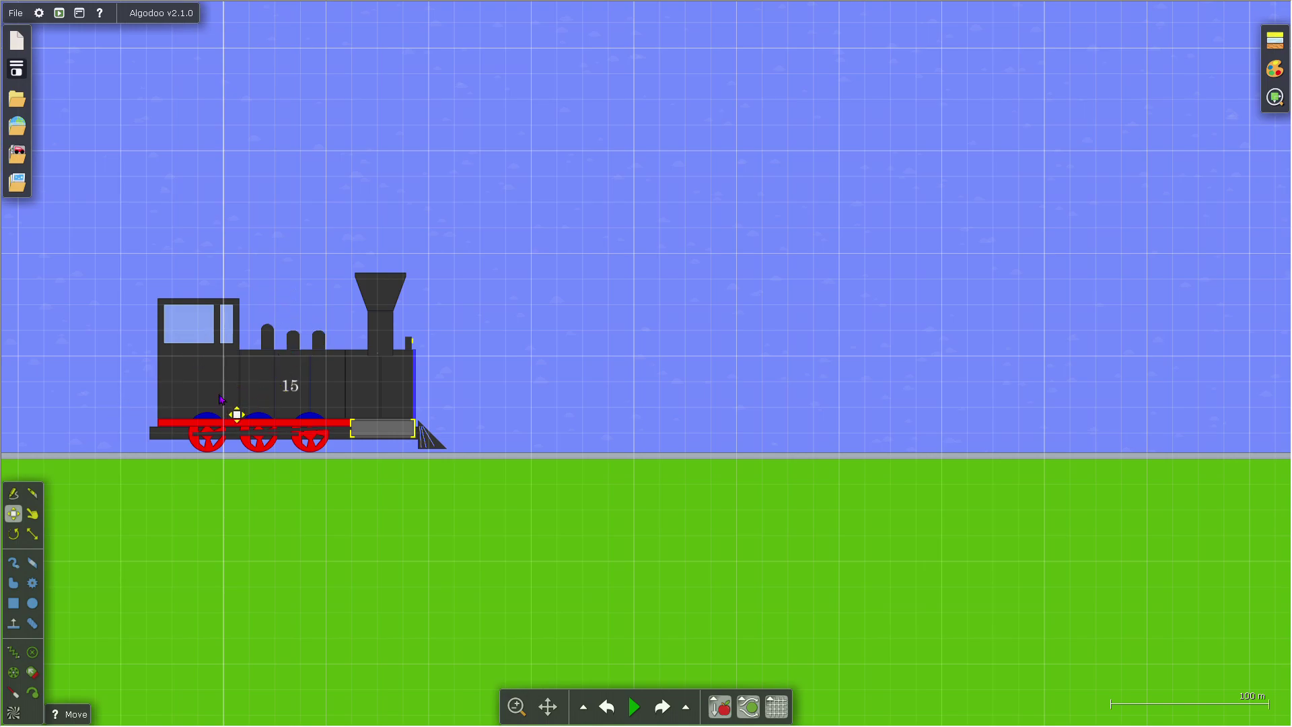
{"action": "left_click_drag", "start_coordinate": [221, 398], "coordinate": [302, 113]}
{"action": "left_click", "coordinate": [633, 707]}
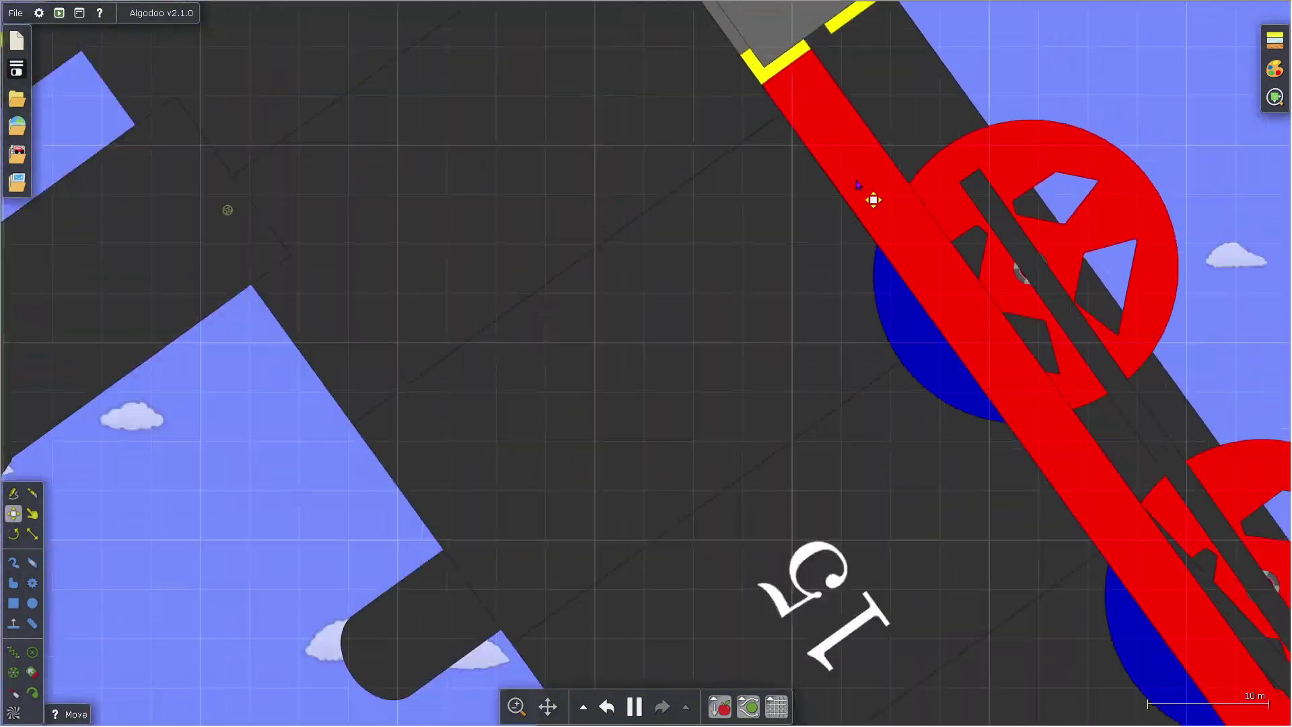
Step: Set the grey cylinder cover's alpha to 0% and examine the yellow piston and three springs behind it
{"action": "scroll", "coordinate": [858, 184], "scroll_direction": "down", "scroll_amount": 5}
{"action": "right_click", "coordinate": [841, 76]}
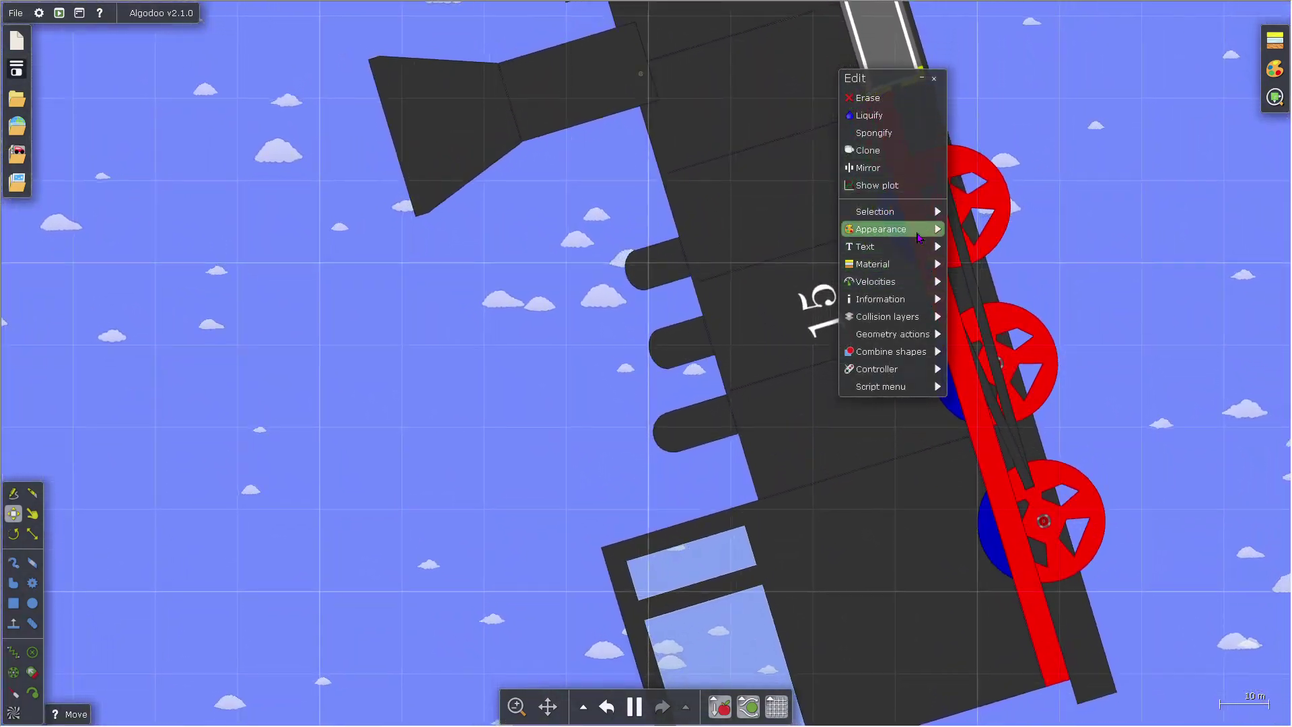
{"action": "mouse_move", "coordinate": [925, 234]}
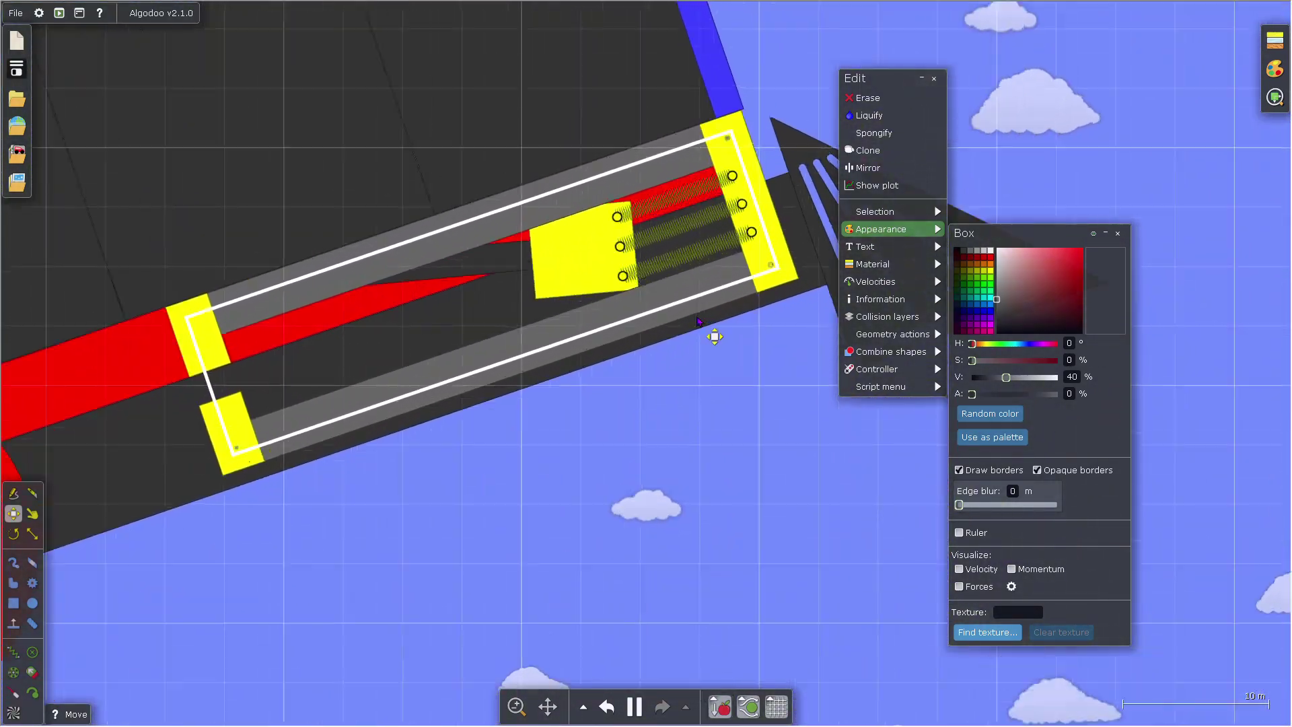
{"action": "scroll", "coordinate": [700, 304], "scroll_direction": "up", "scroll_amount": 4}
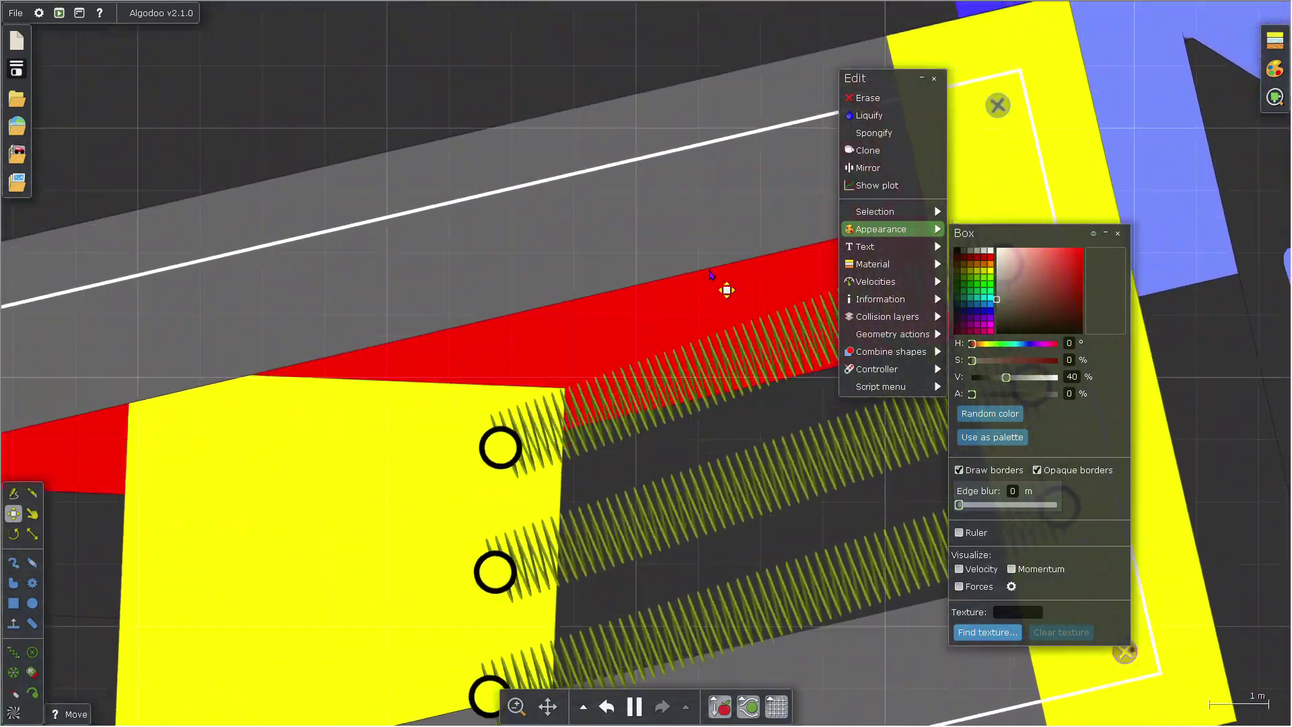
{"action": "scroll", "coordinate": [620, 280], "scroll_direction": "down", "scroll_amount": 5}
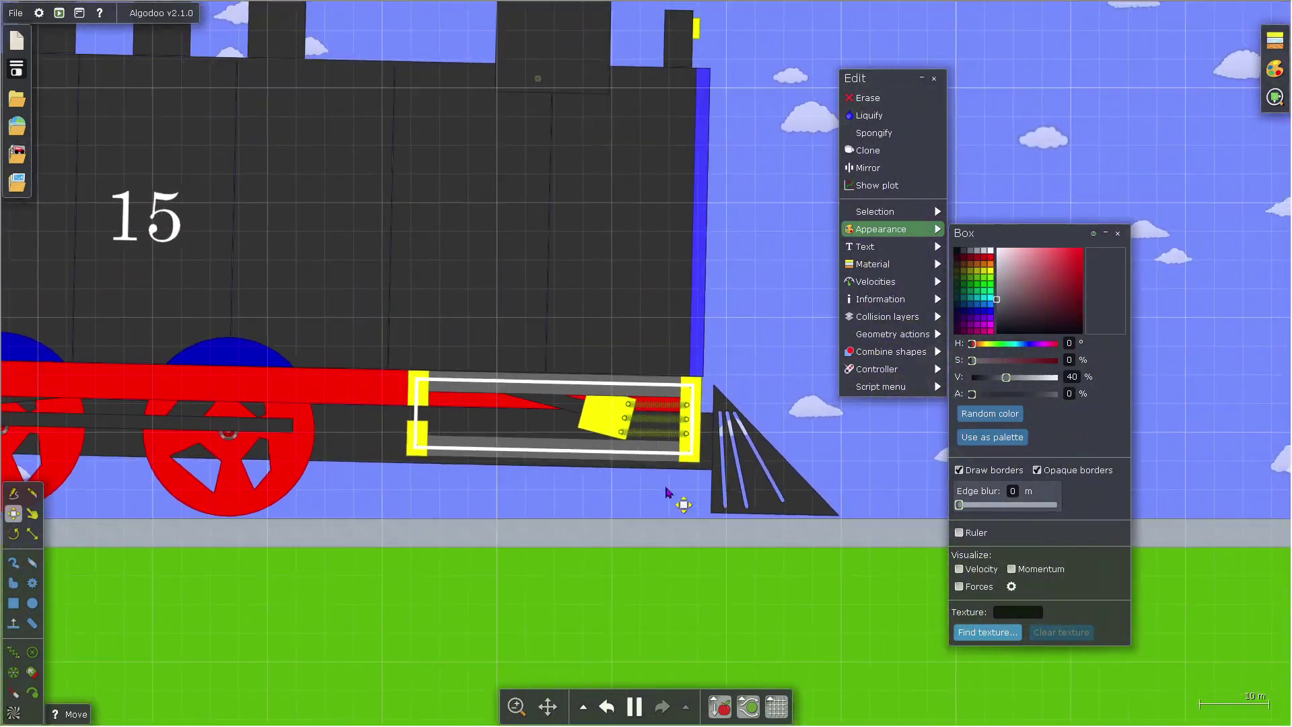
{"action": "scroll", "coordinate": [696, 262], "scroll_direction": "up", "scroll_amount": 3}
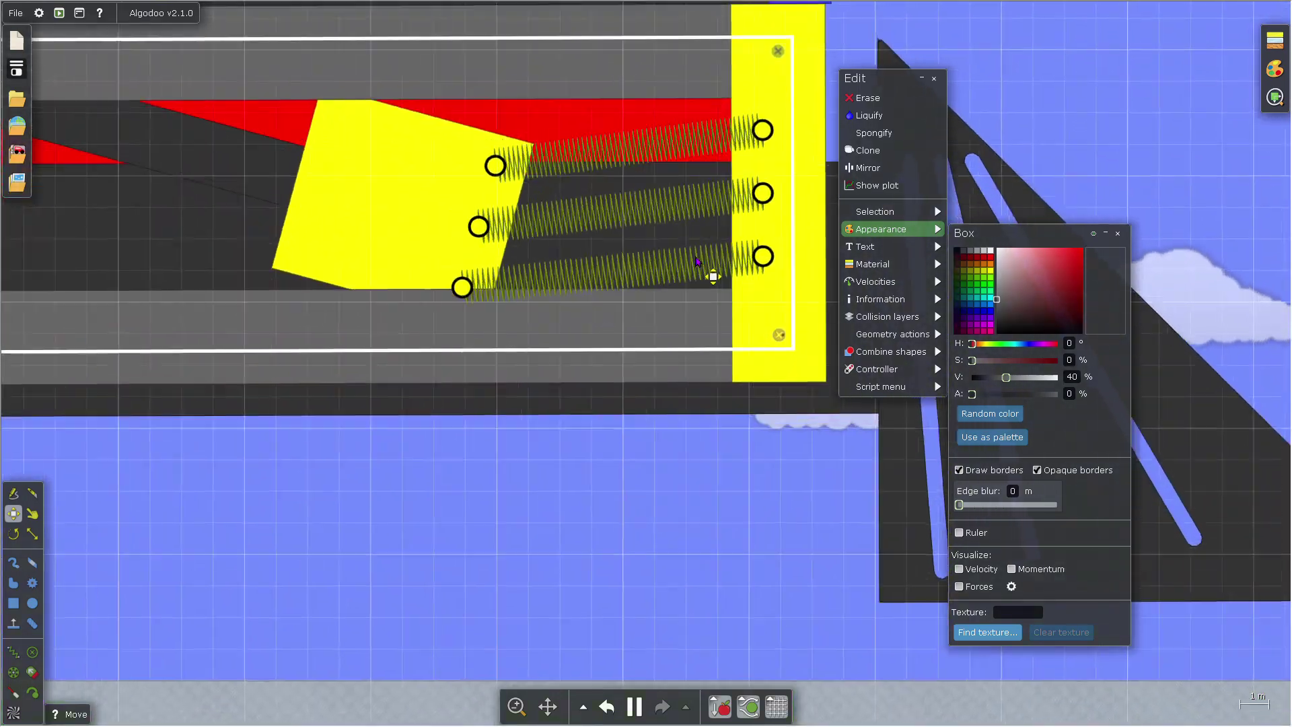
{"action": "scroll", "coordinate": [700, 250], "scroll_direction": "down", "scroll_amount": 5}
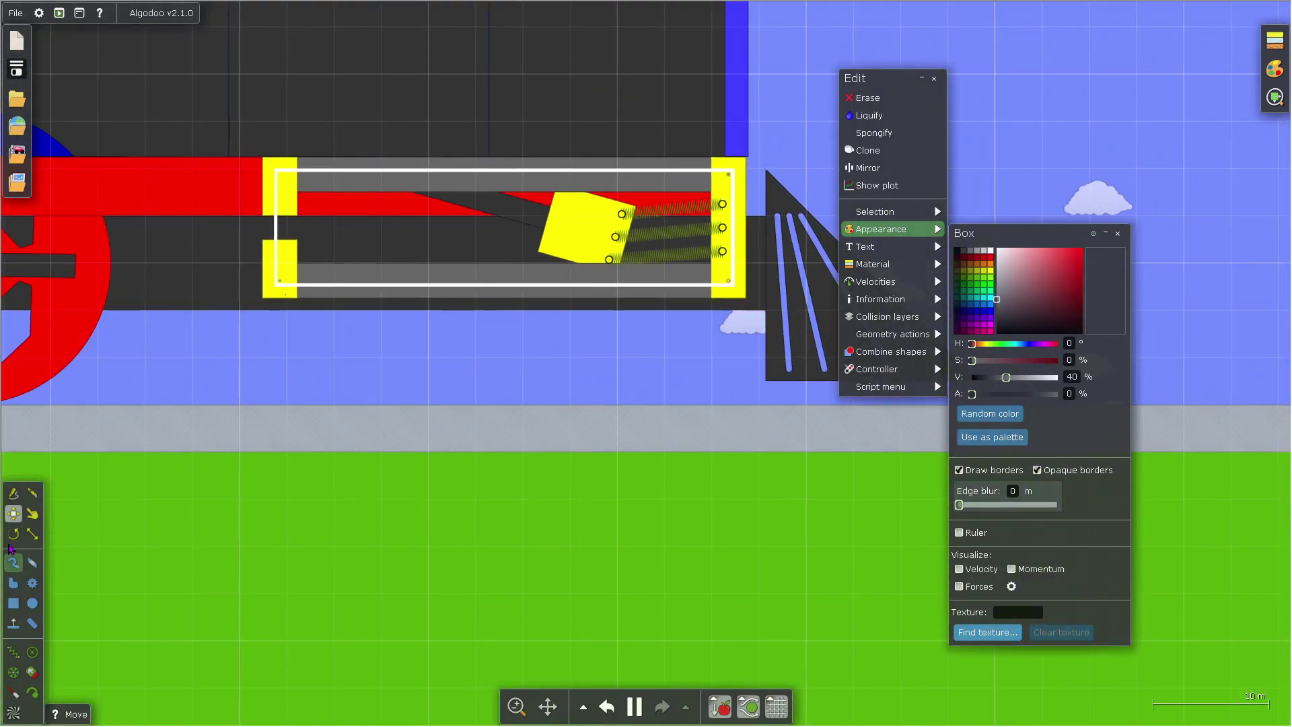
Step: With the Drag tool, pull the locomotive's body off the chassis and pull the bent rod joint back down into line with the piston
{"action": "left_click", "coordinate": [31, 513]}
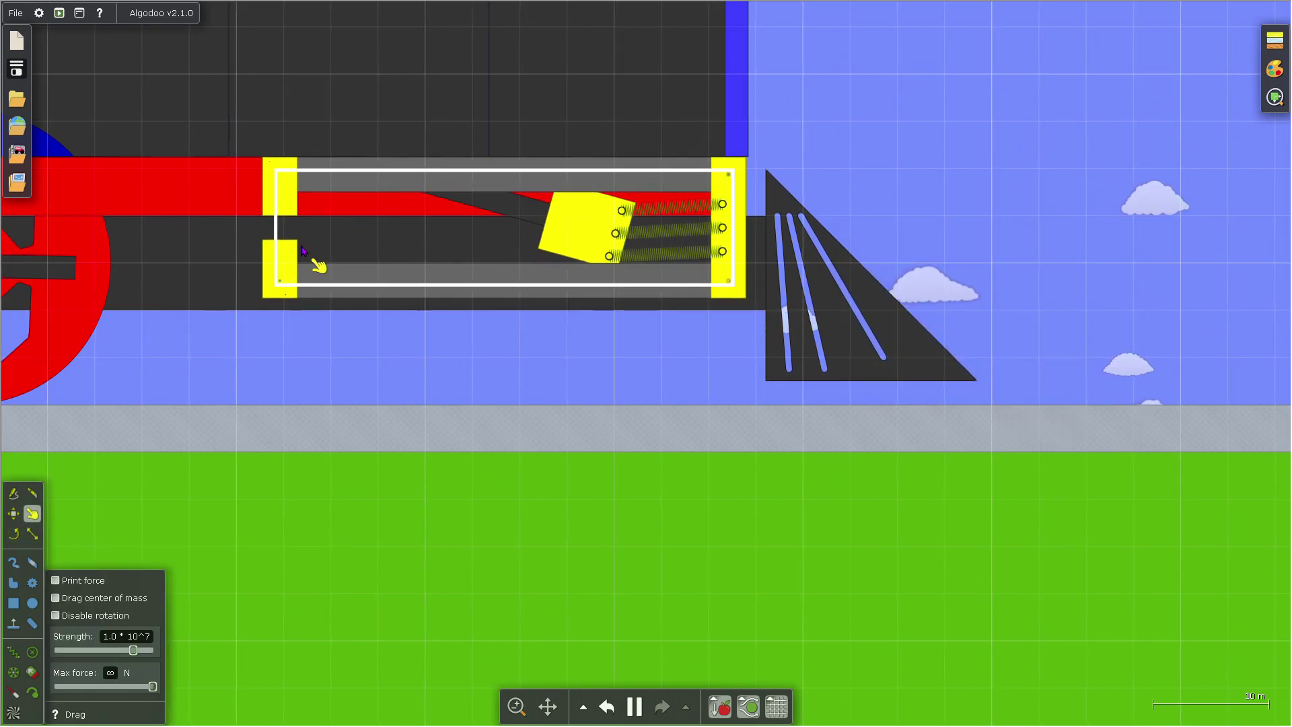
{"action": "scroll", "coordinate": [470, 138], "scroll_direction": "up", "scroll_amount": 3}
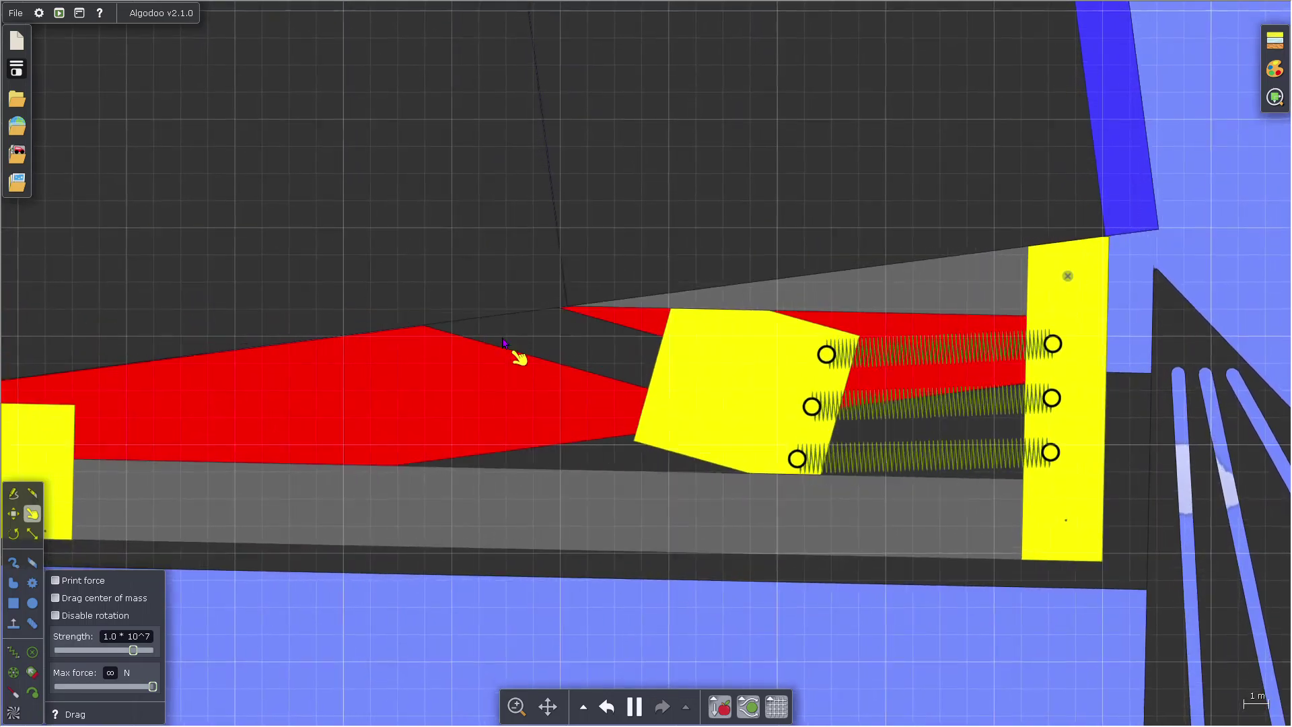
{"action": "scroll", "coordinate": [499, 341], "scroll_direction": "down", "scroll_amount": 3}
{"action": "scroll", "coordinate": [498, 339], "scroll_direction": "down", "scroll_amount": 5}
{"action": "left_click_drag", "start_coordinate": [498, 339], "coordinate": [411, 313]}
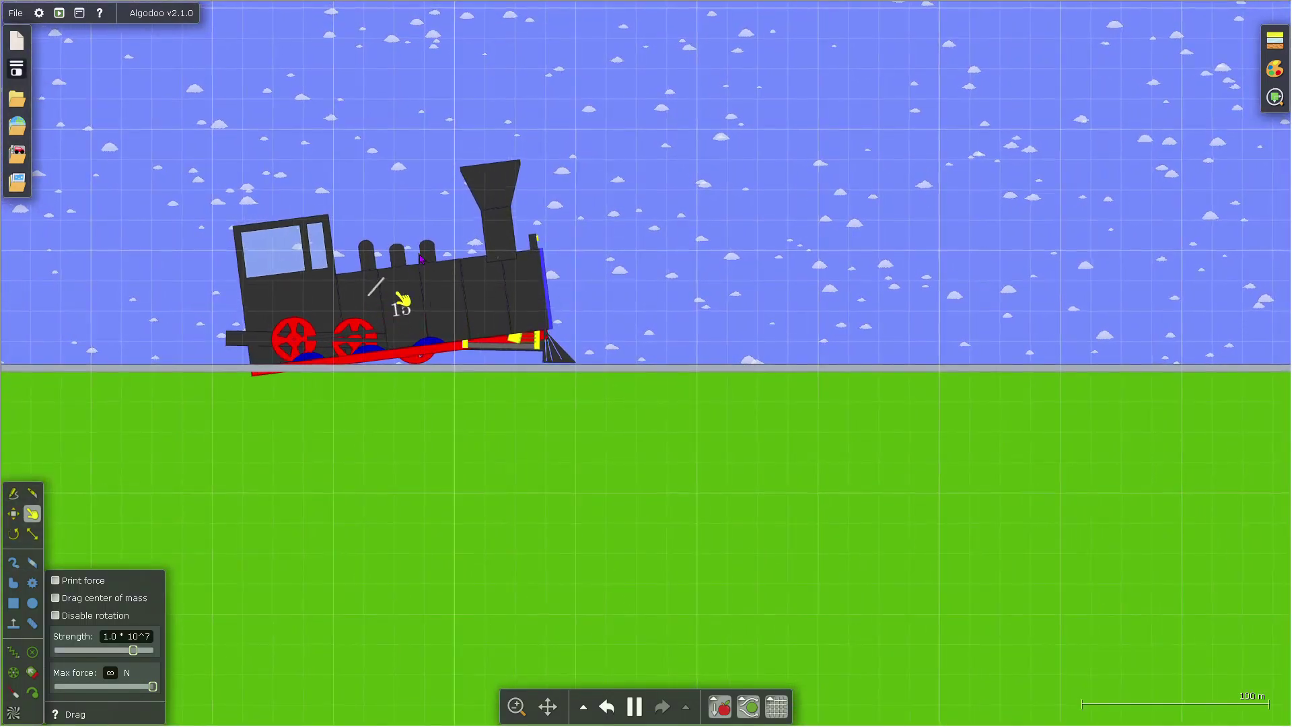
{"action": "scroll", "coordinate": [447, 340], "scroll_direction": "up", "scroll_amount": 6}
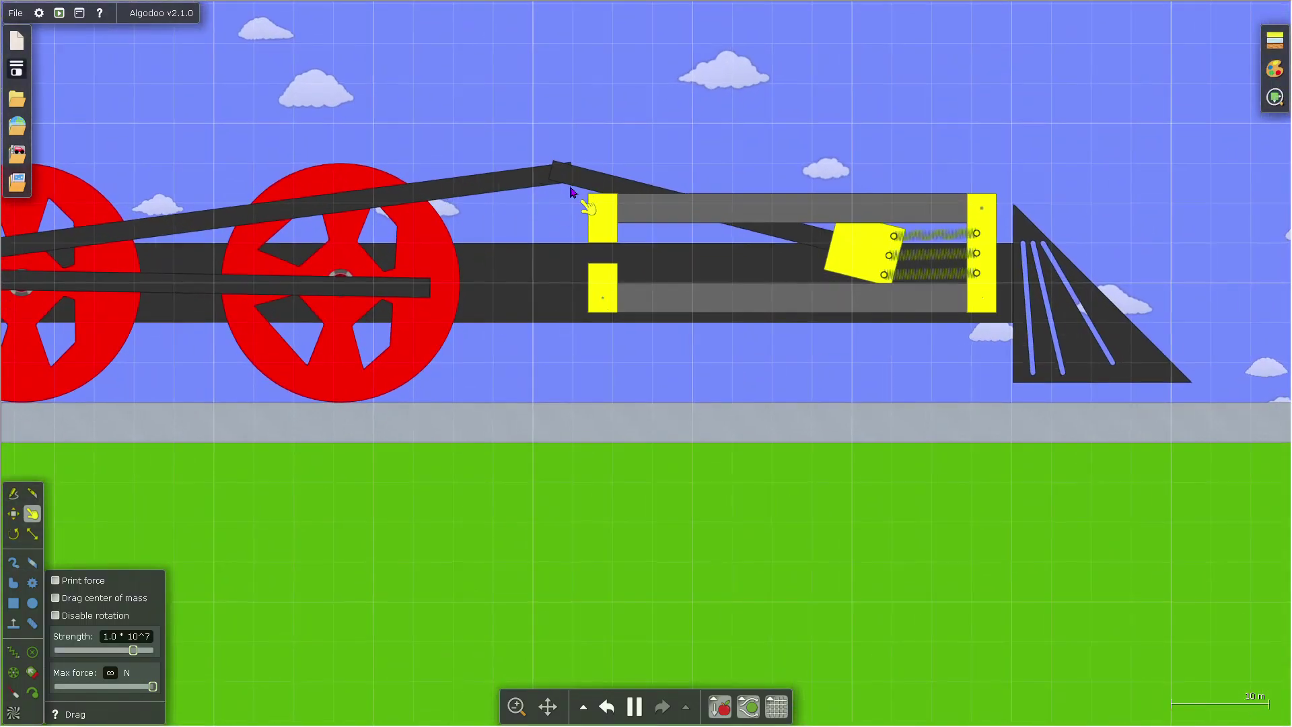
{"action": "left_click_drag", "start_coordinate": [570, 192], "coordinate": [558, 335]}
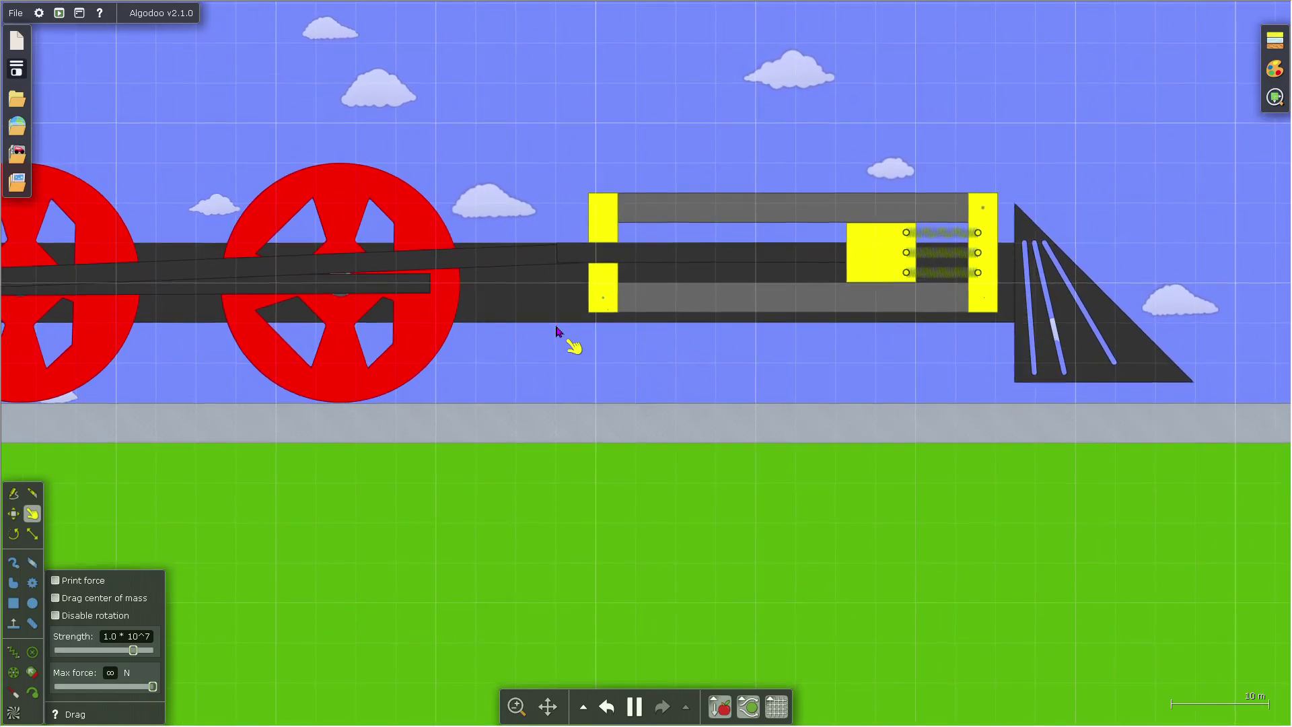
Step: Examine the driving wheels, connecting rods and spring-loaded piston while the bare chassis drives along the ground track
{"action": "scroll", "coordinate": [557, 335], "scroll_direction": "up", "scroll_amount": 5}
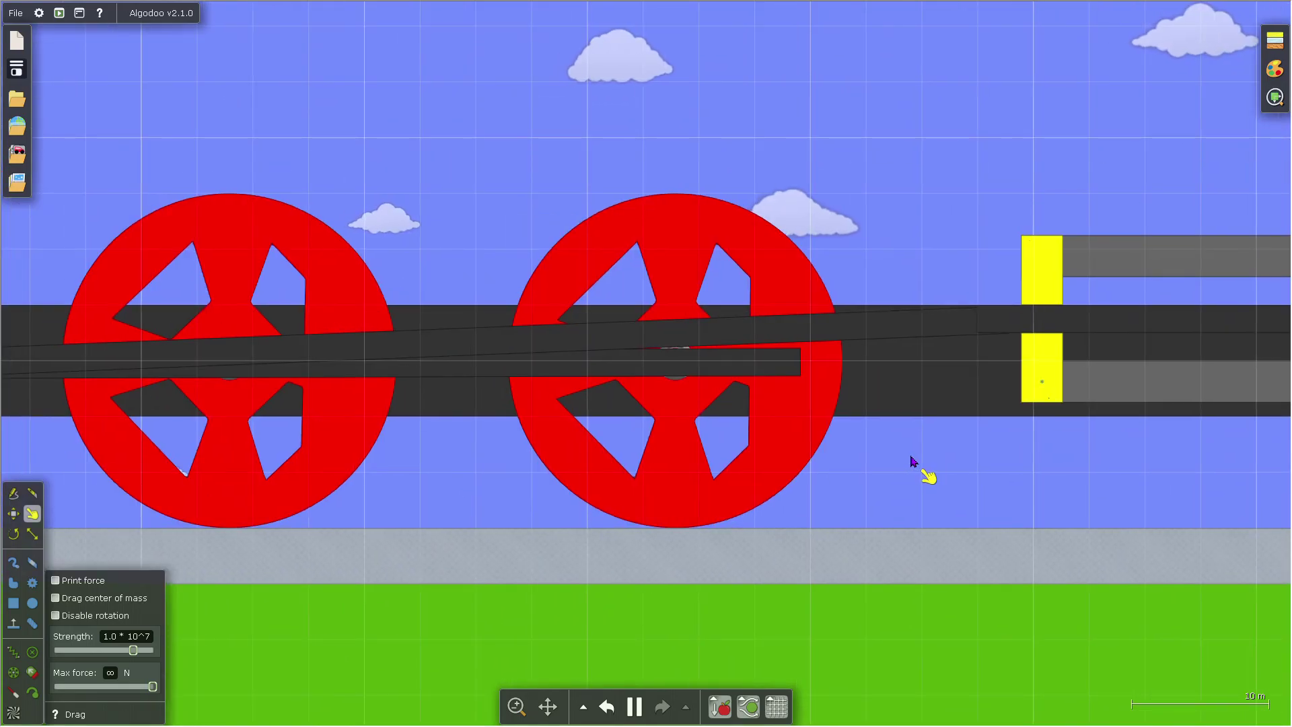
{"action": "scroll", "coordinate": [689, 402], "scroll_direction": "up", "scroll_amount": 2}
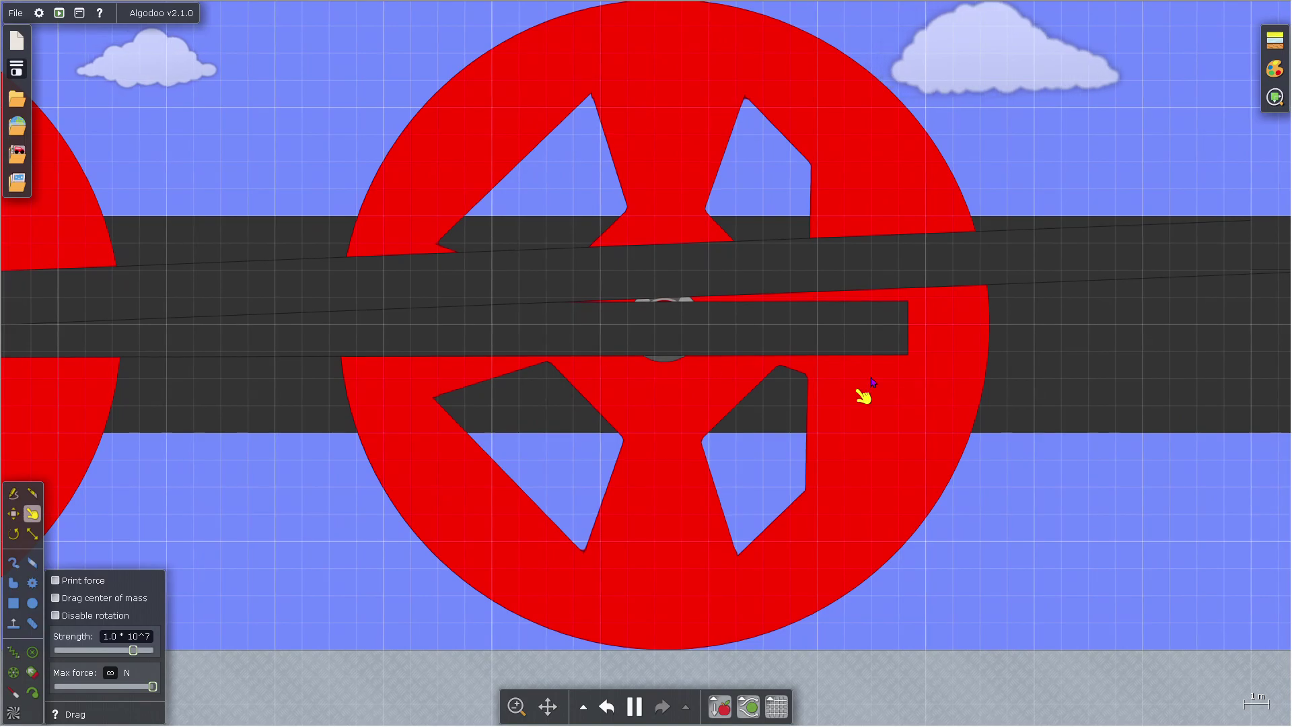
{"action": "scroll", "coordinate": [881, 381], "scroll_direction": "down", "scroll_amount": 4}
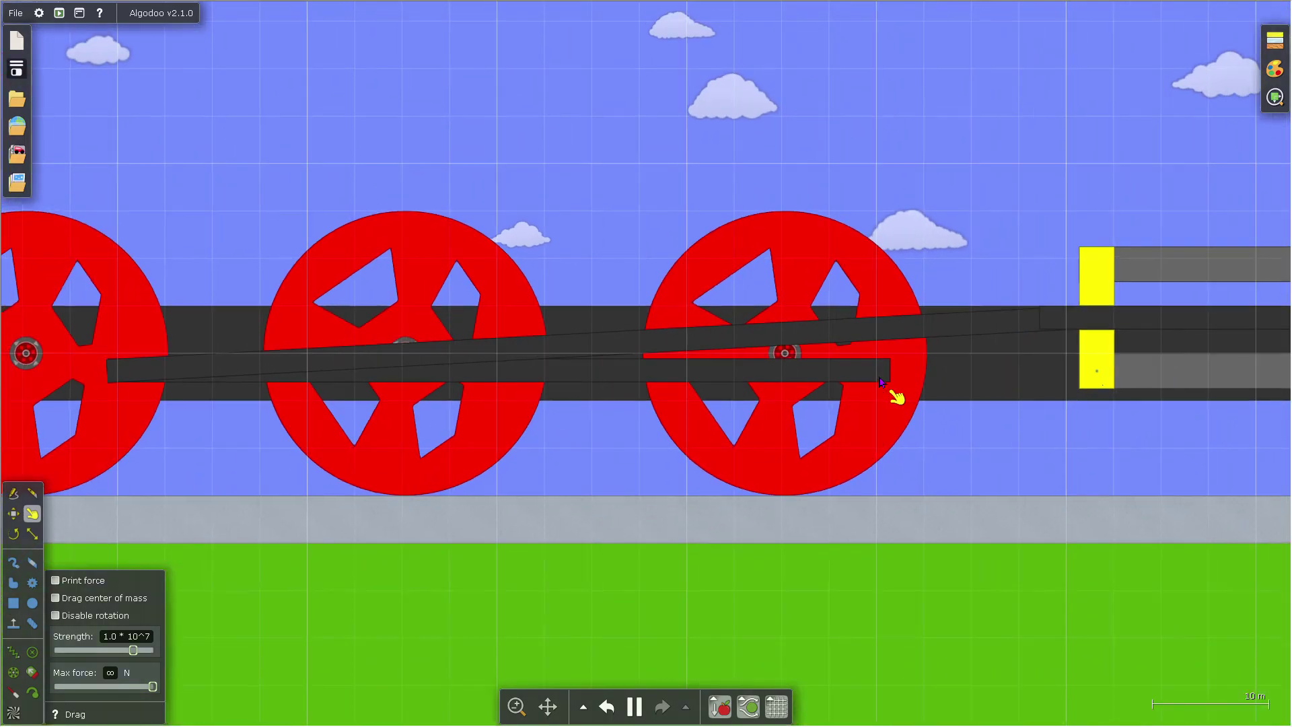
{"action": "scroll", "coordinate": [646, 424], "scroll_direction": "down", "scroll_amount": 3}
{"action": "scroll", "coordinate": [899, 438], "scroll_direction": "up", "scroll_amount": 4}
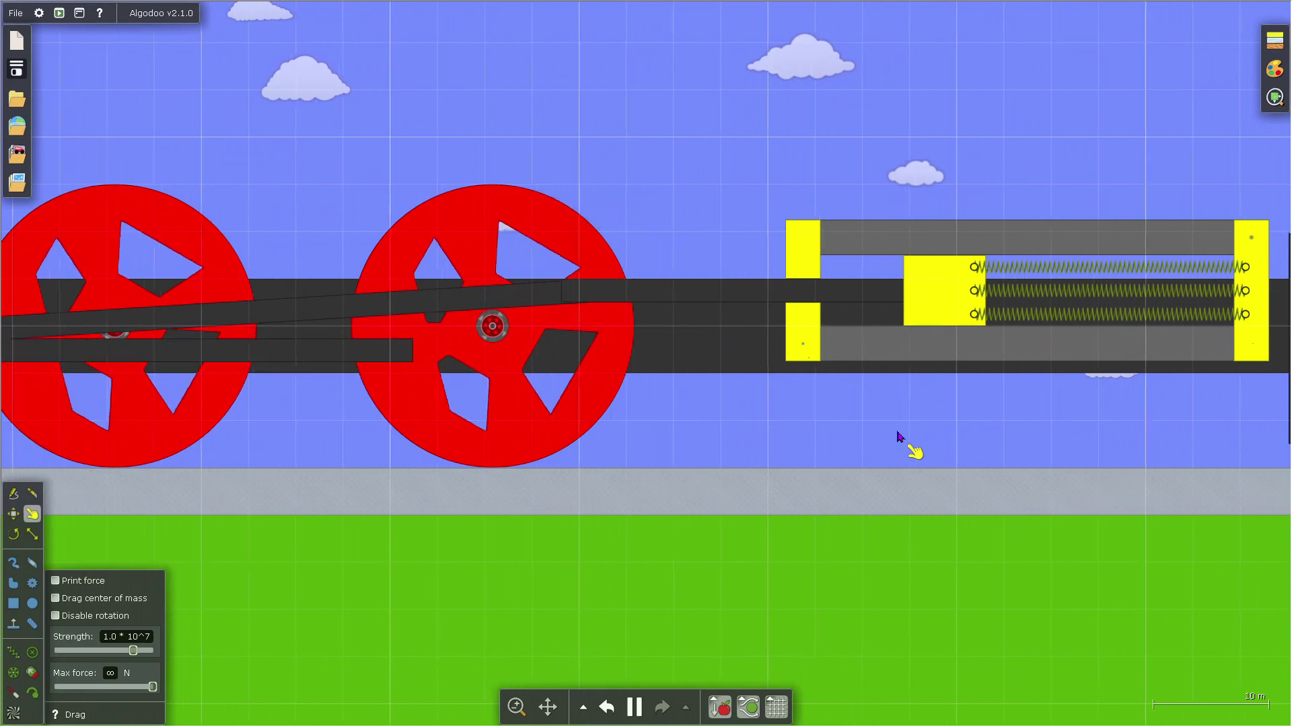
{"action": "scroll", "coordinate": [900, 438], "scroll_direction": "down", "scroll_amount": 4}
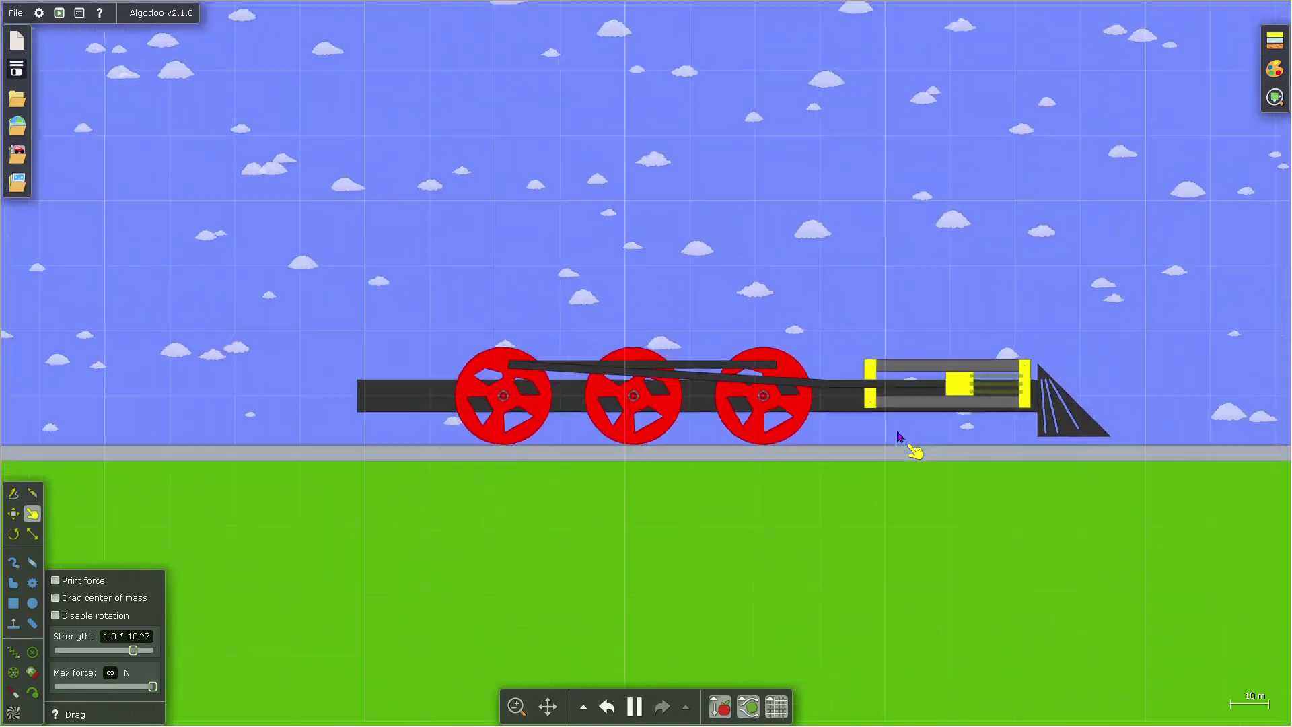
{"action": "scroll", "coordinate": [888, 439], "scroll_direction": "up", "scroll_amount": 2}
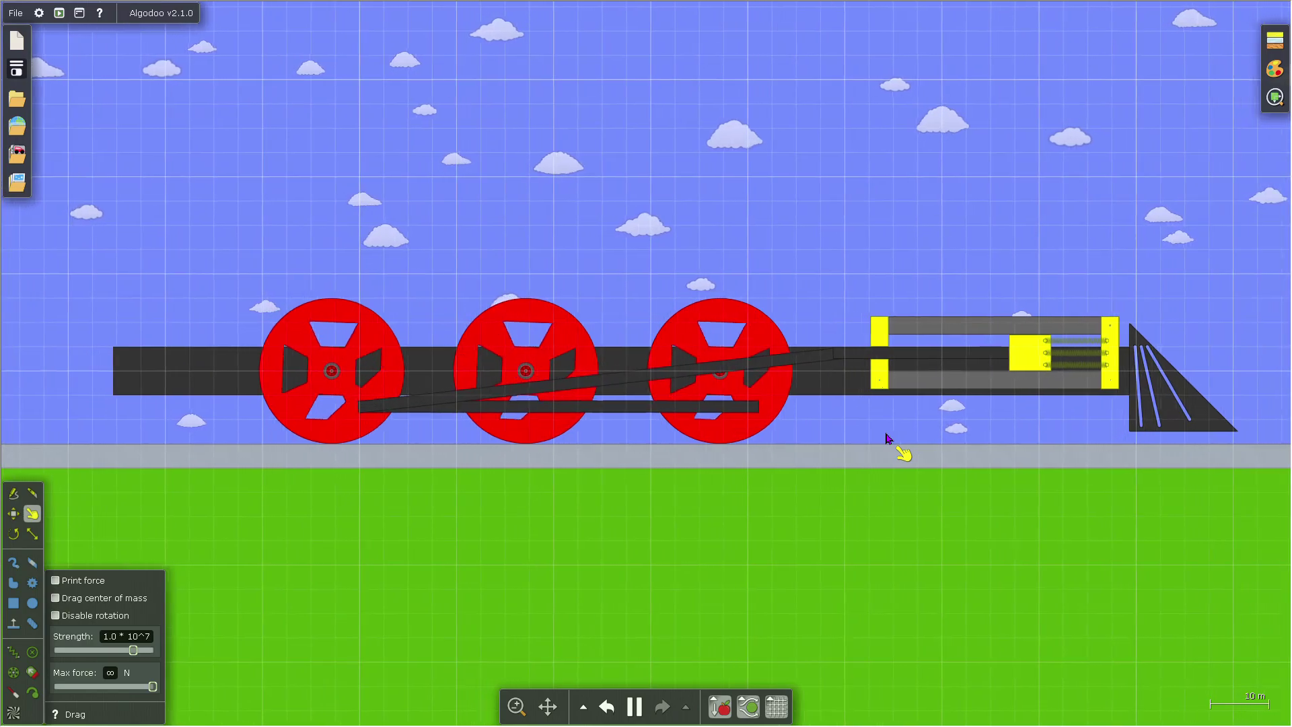
{"action": "scroll", "coordinate": [893, 425], "scroll_direction": "up", "scroll_amount": 2}
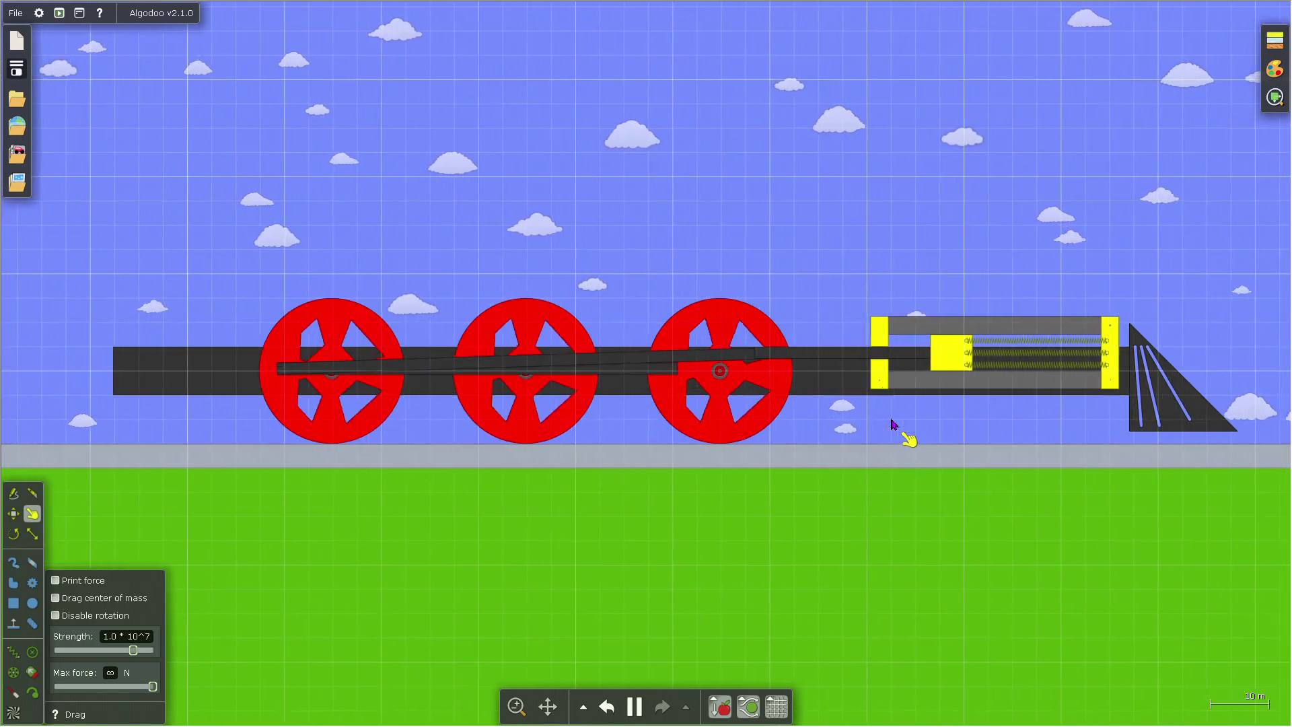